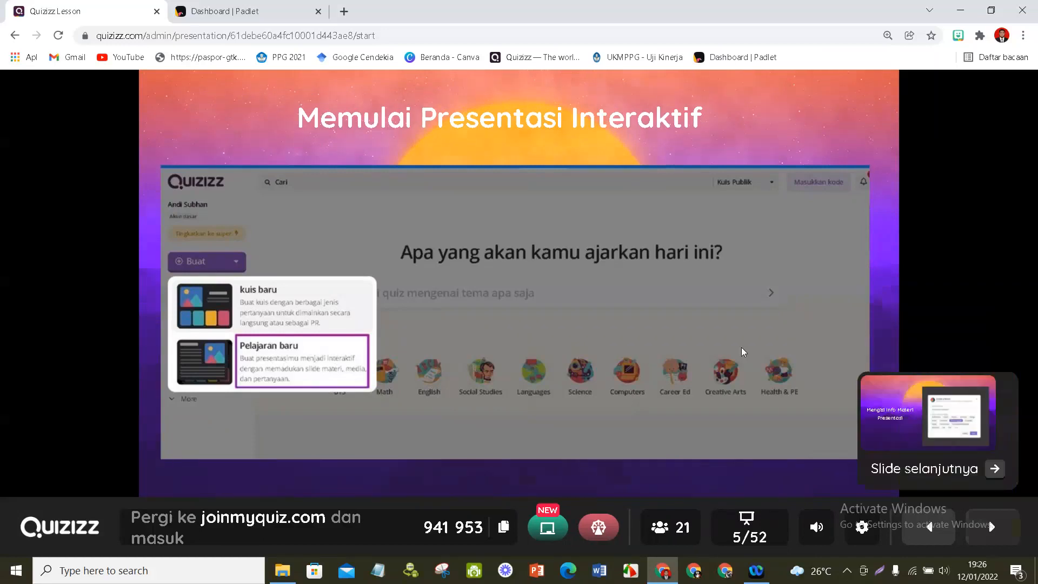
- Advance the live lesson through the lesson info, THEMES, insert icons and "Fitur +Add New Slide" slides to "Jenis - jenis Slide"
key(Right)
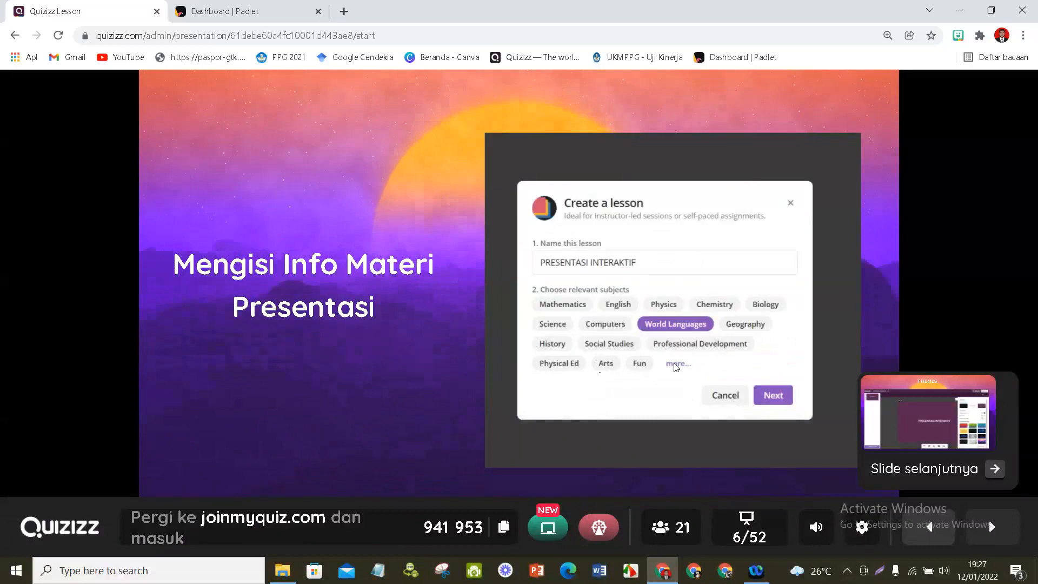
click(996, 534)
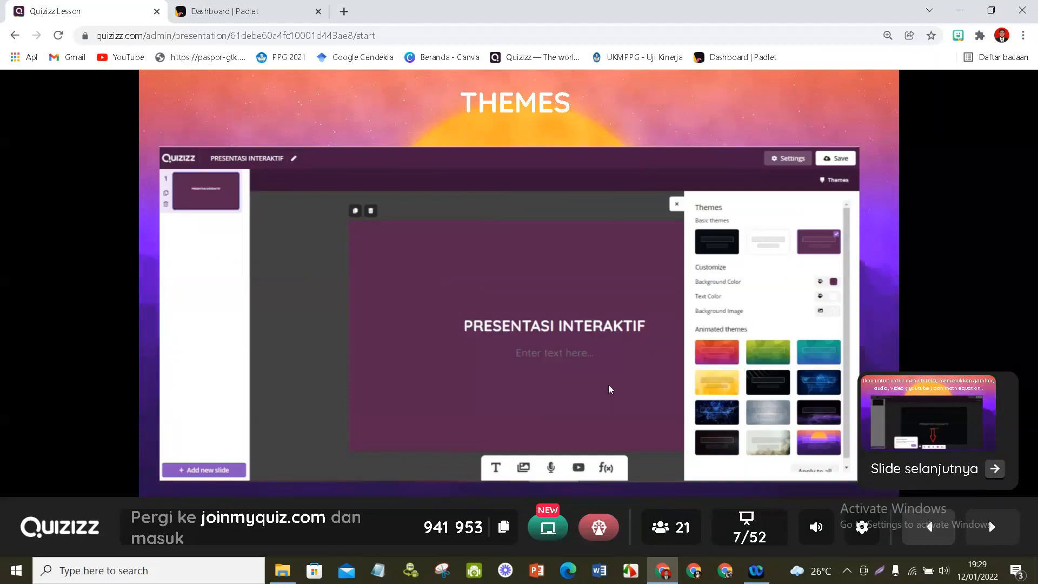
key(Right)
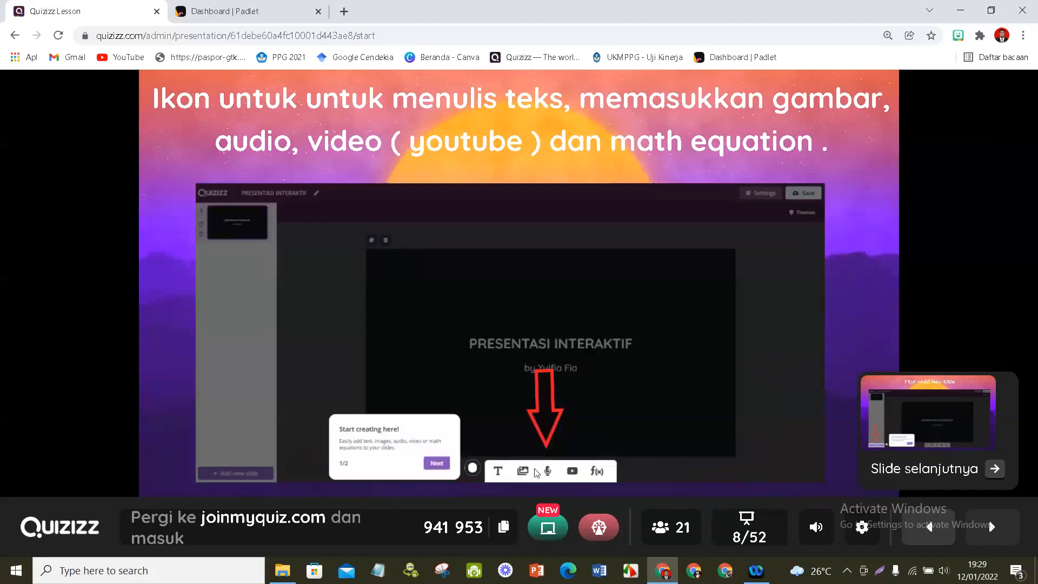
click(993, 528)
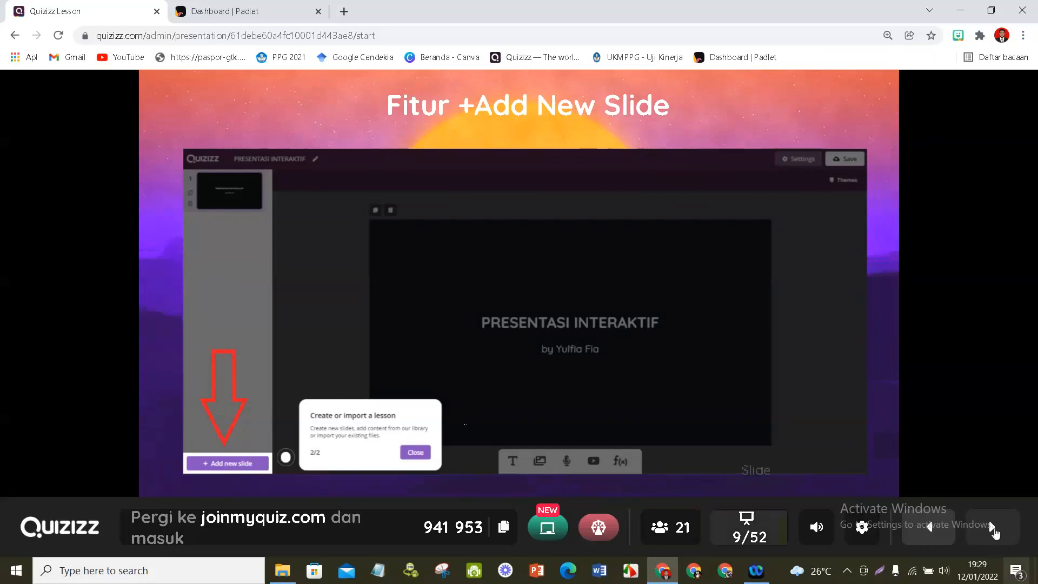
mouse_move(995, 532)
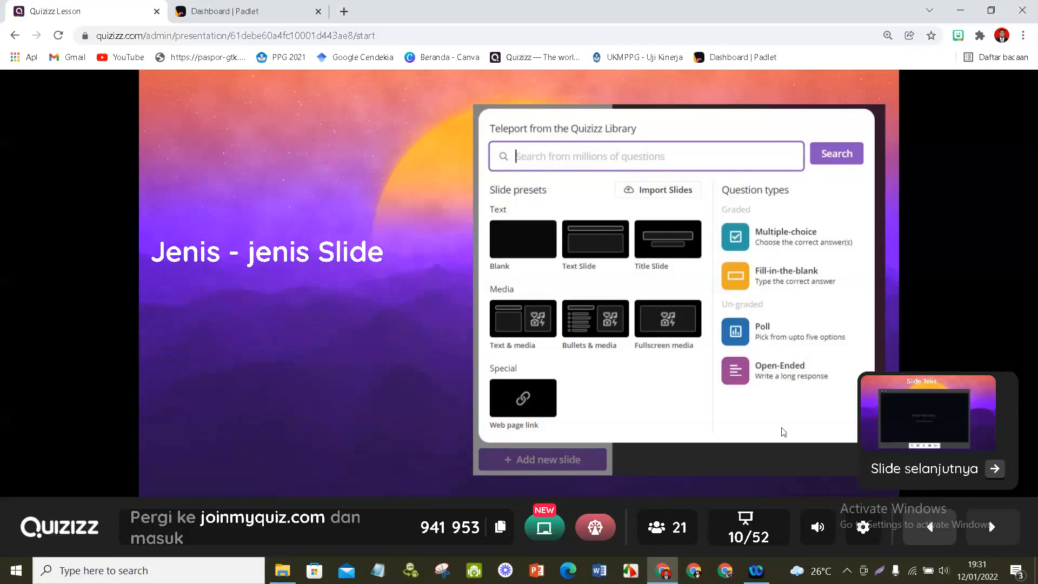
- Present the slide type examples, going through Slide Teks, Slide Media and Slide Teleport Soal to Slide Web Page Link
key(Right)
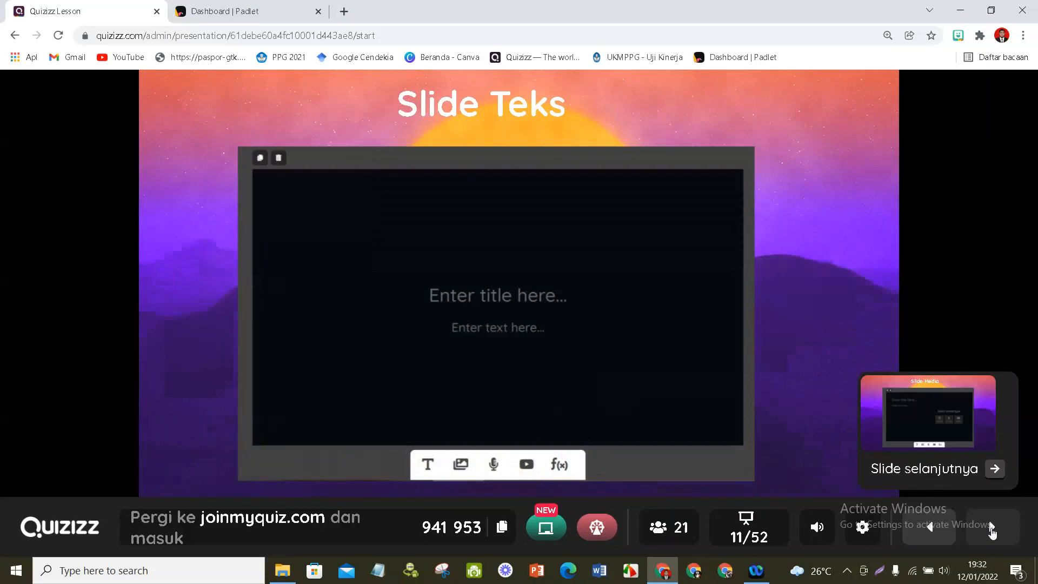
click(993, 532)
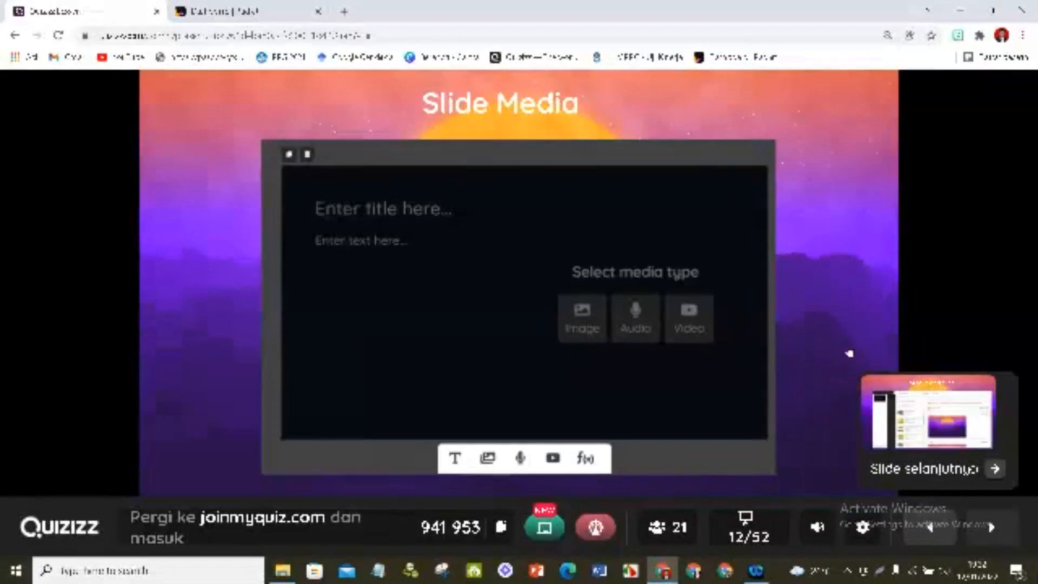
key(Right)
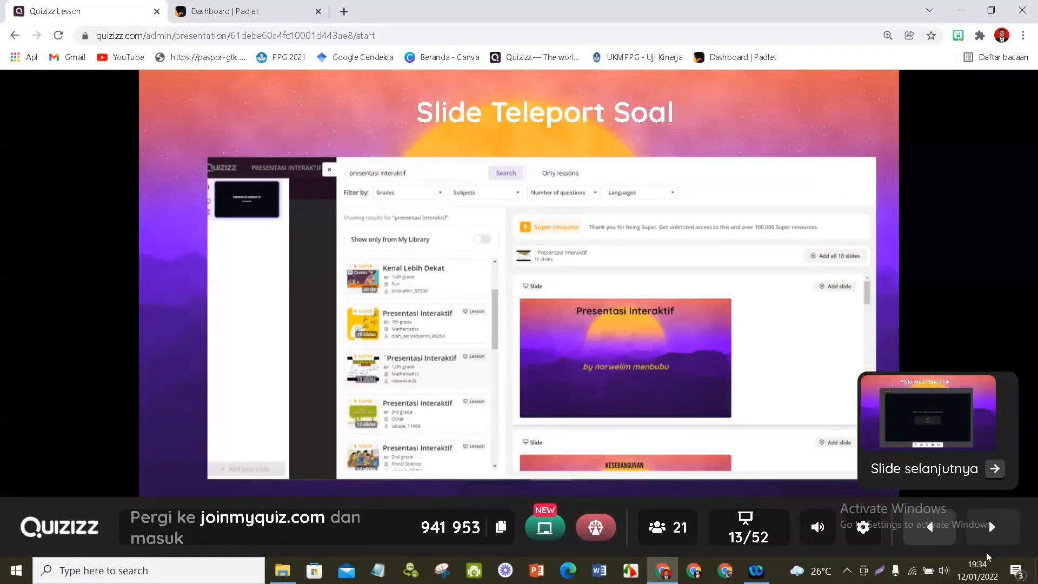
click(991, 529)
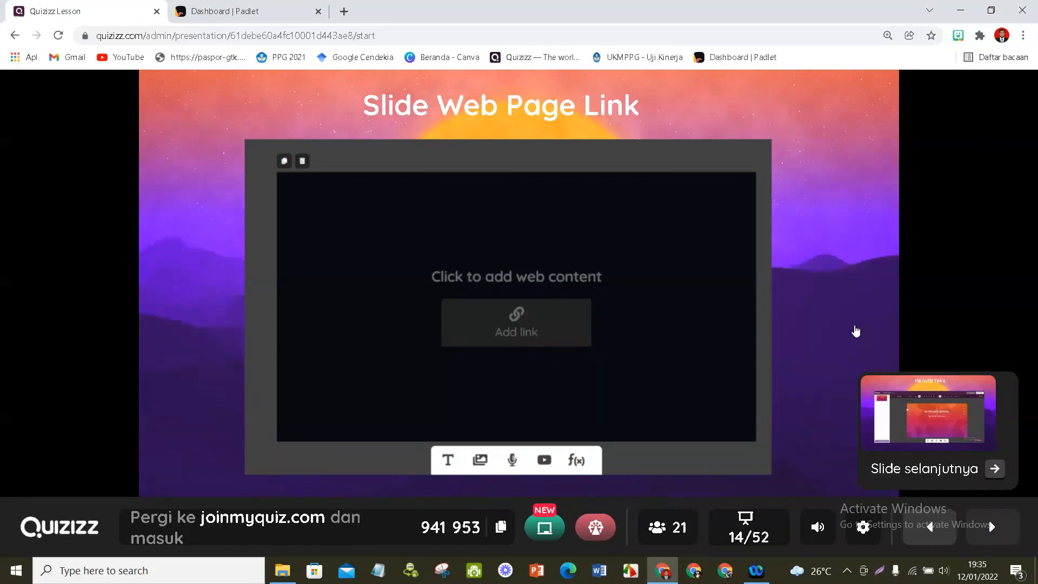
- Present the content insertion slides, from "Menulis Teks" through image, audio and YouTube video to "Memasukkan Math Equation"
click(897, 436)
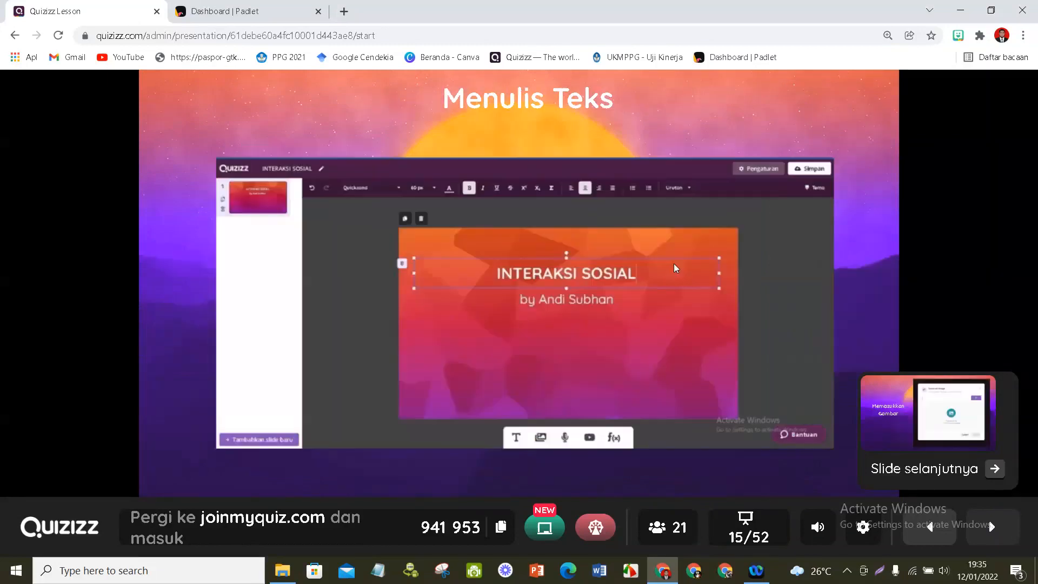
click(1002, 535)
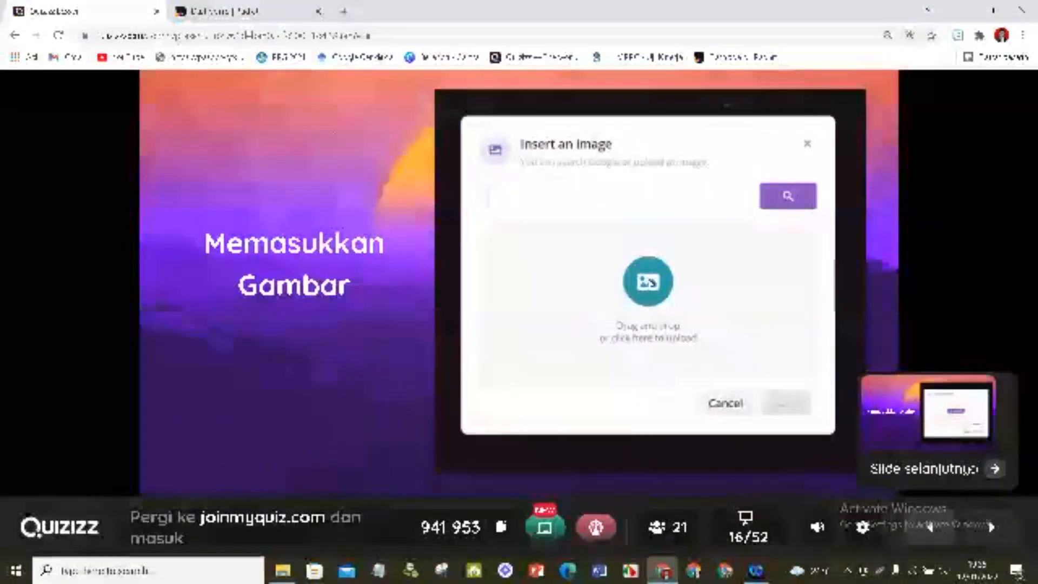
key(Right)
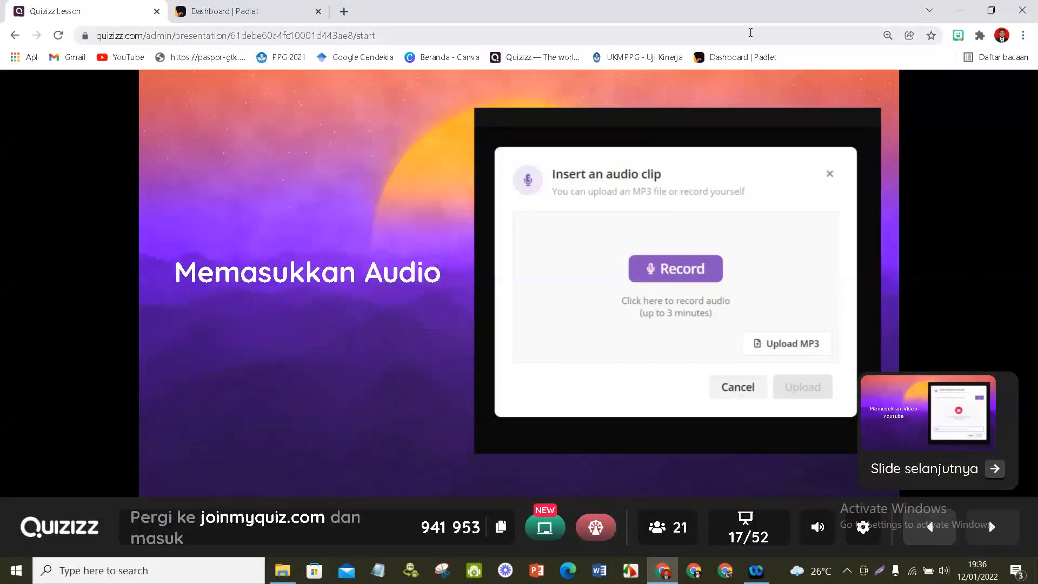
key(Right)
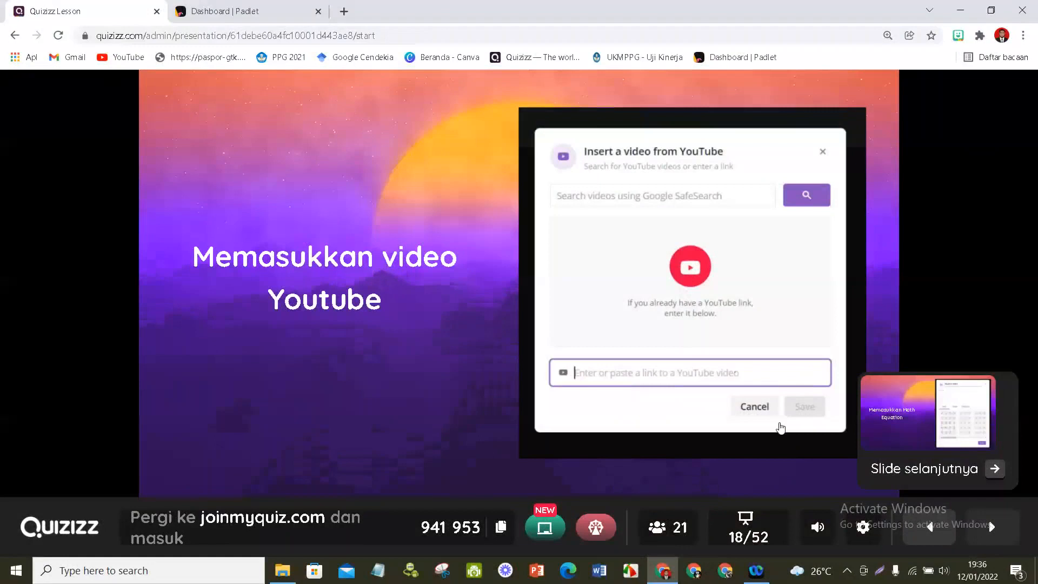
key(Right)
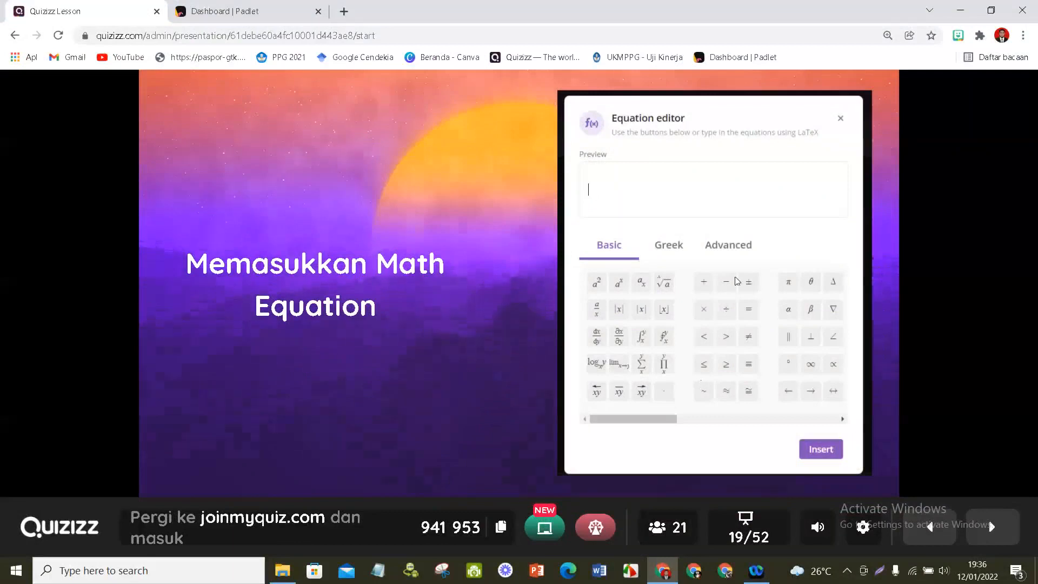
- Move the presentation through "Mengimpor PDF", "Mengkonversi Soal Ke Presentasi Interaktif" and the lesson settings slide to slide 23
mouse_move(990, 528)
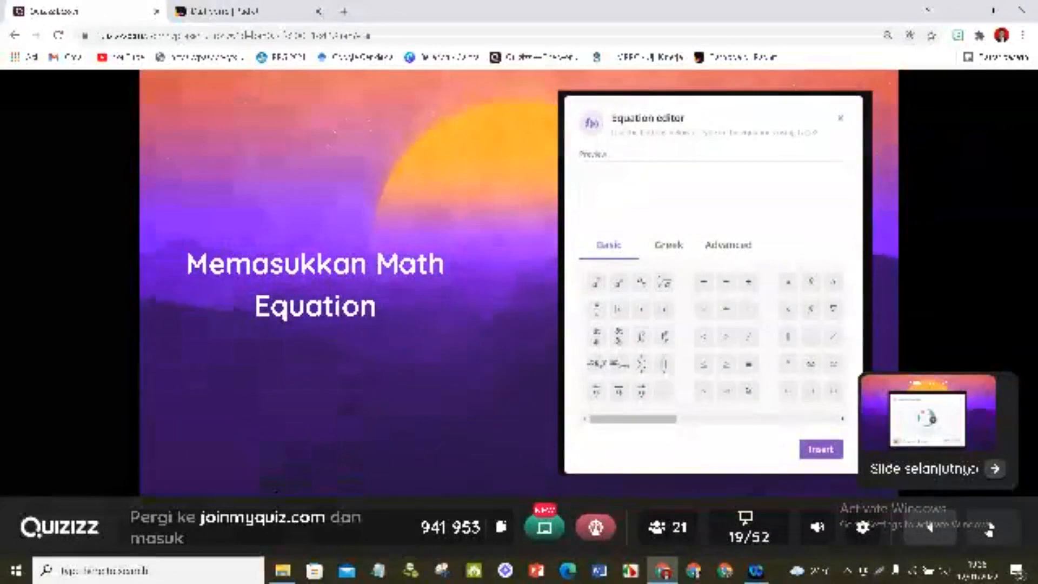
click(989, 529)
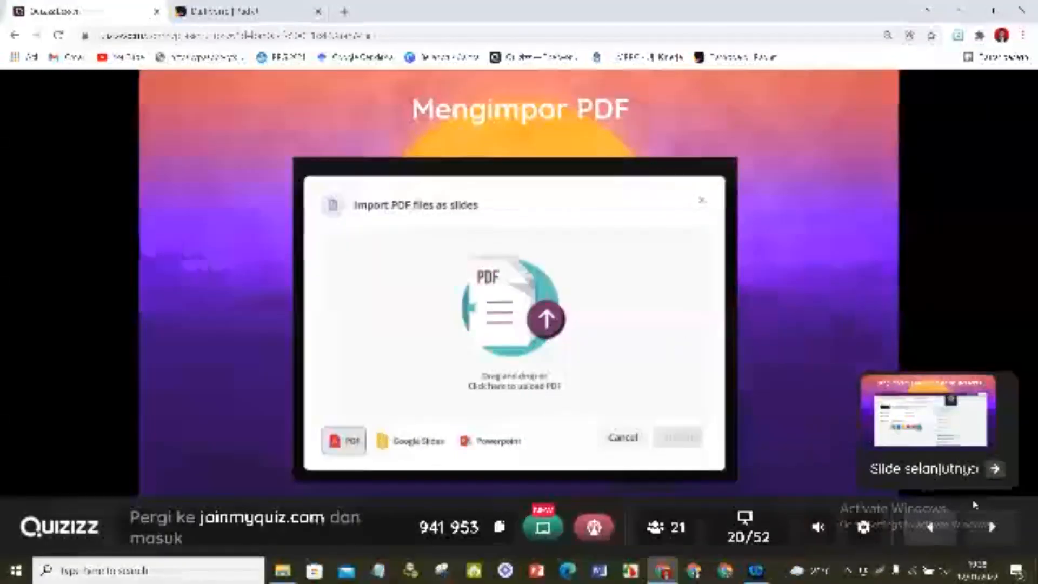
click(993, 528)
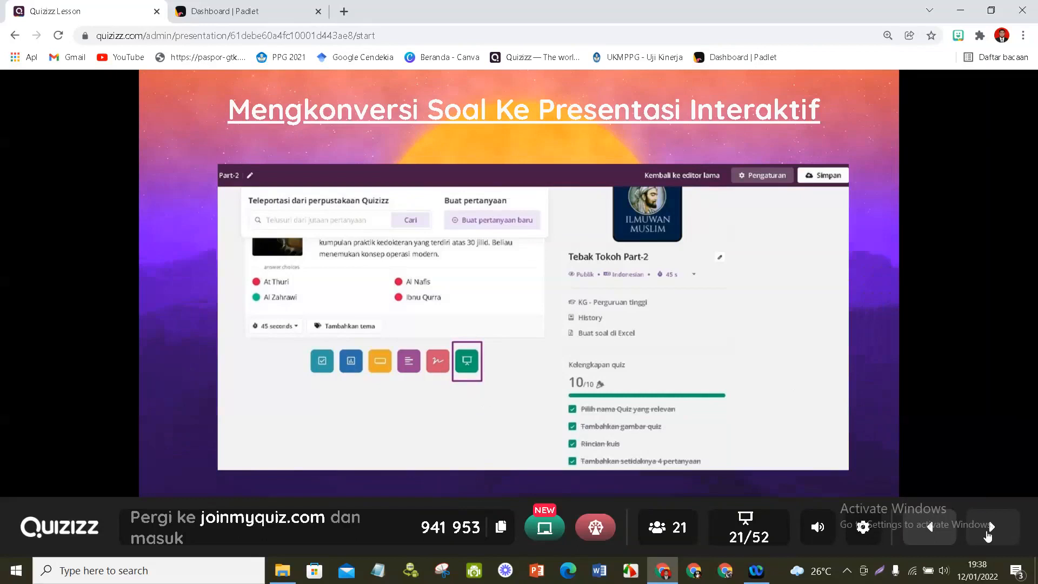
mouse_move(988, 536)
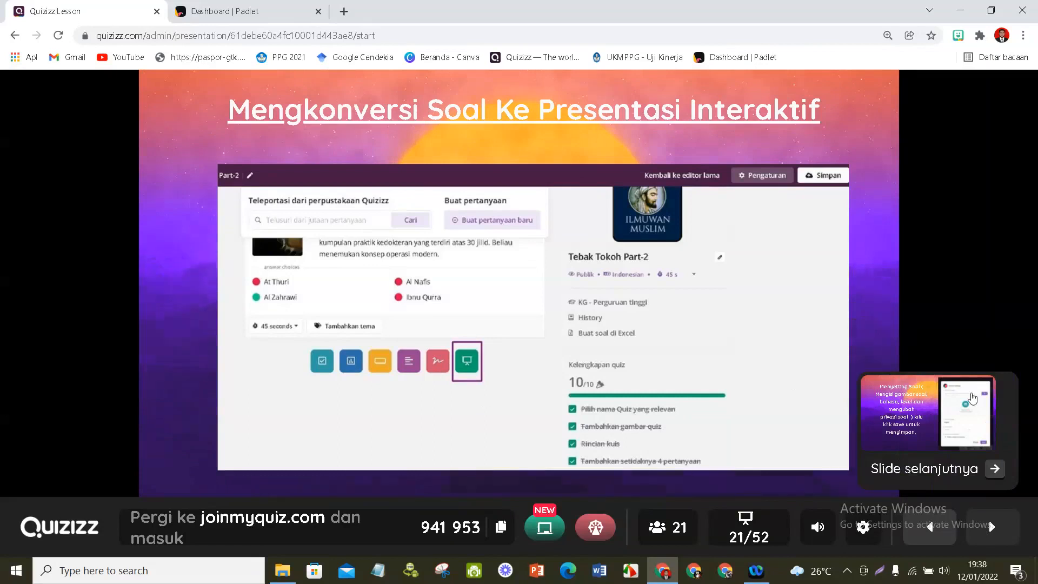
click(900, 482)
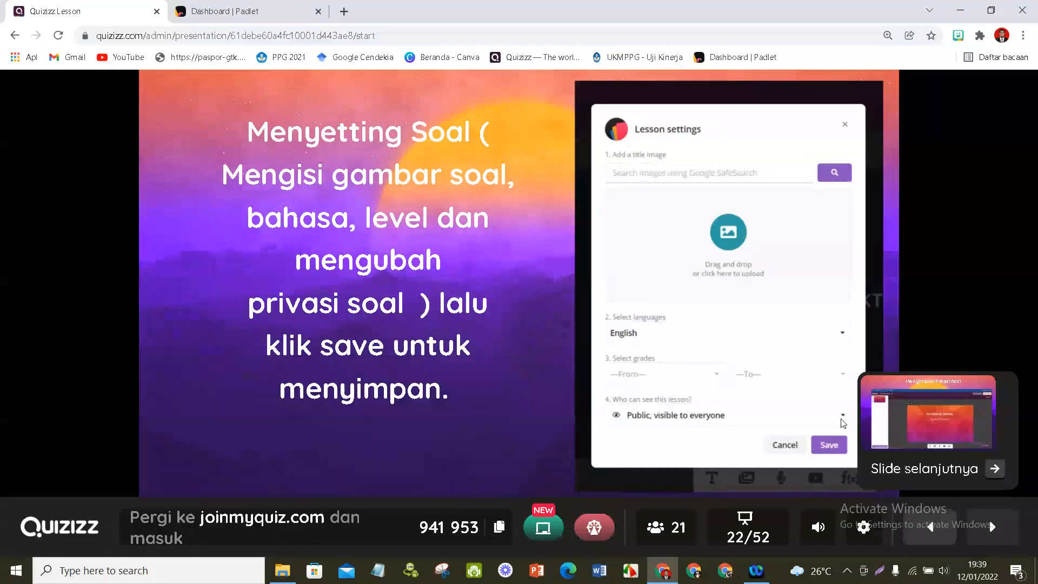
click(1001, 536)
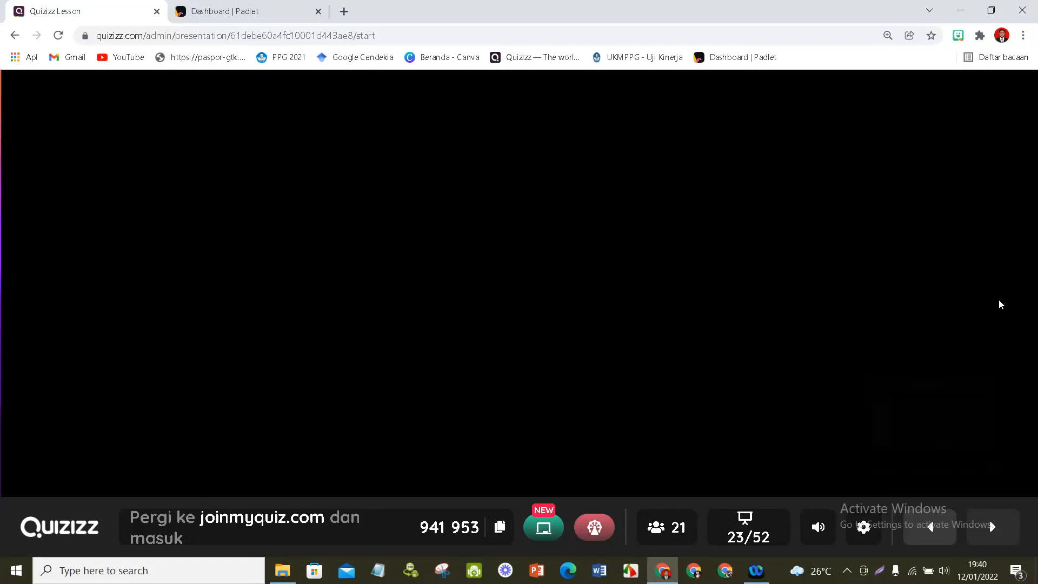
- Present the slides on playing a lesson, covering live, assignment and preview settings, up to "Membagikan Kode Soal"
key(Right)
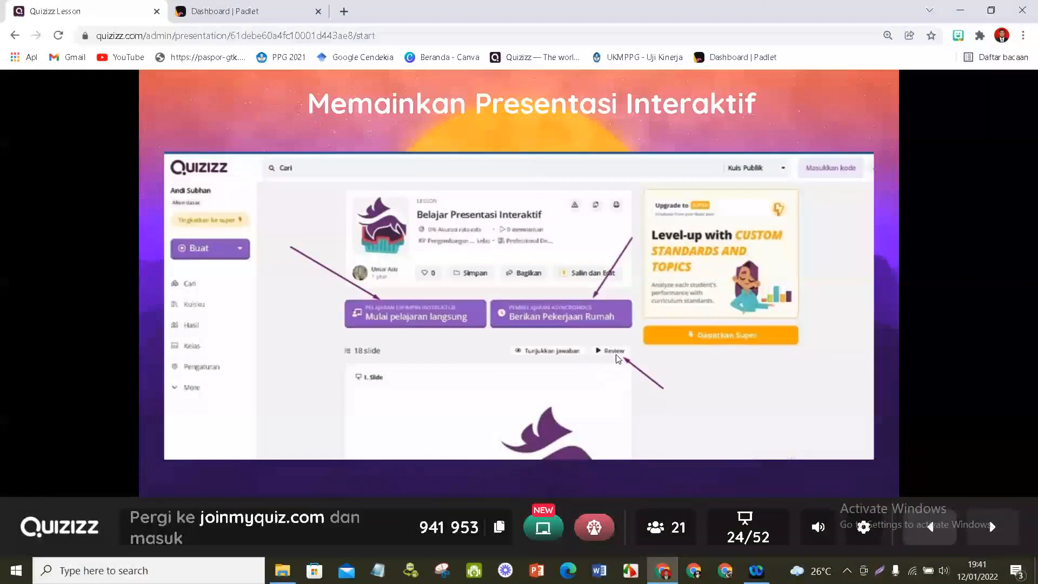
mouse_move(998, 535)
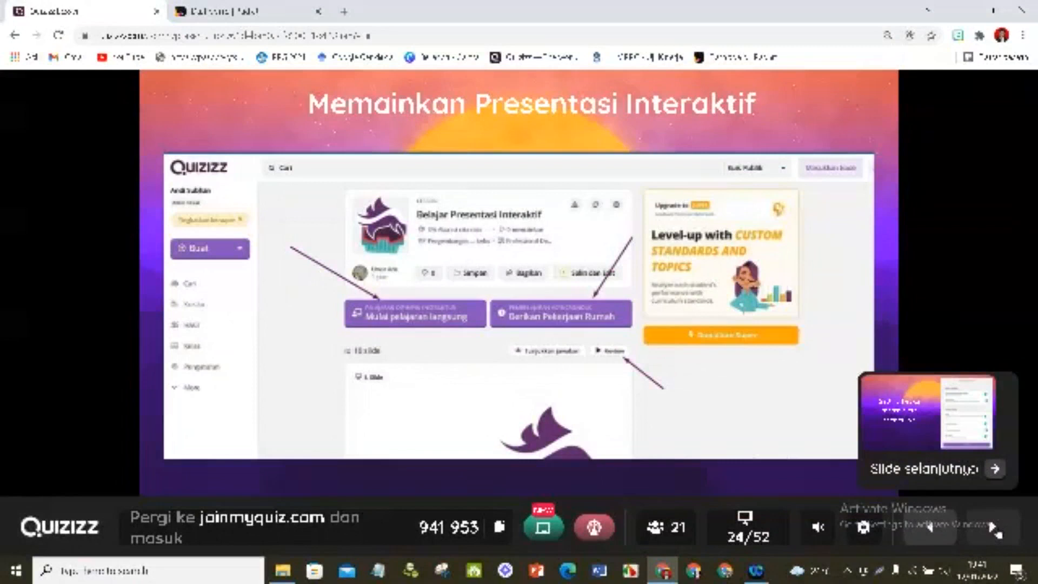
key(Right)
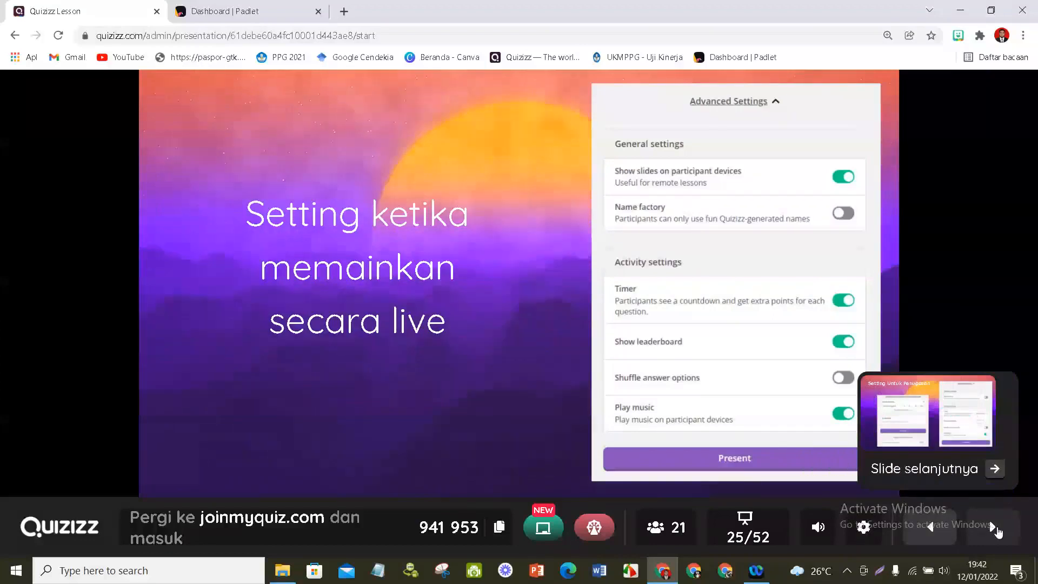
click(983, 215)
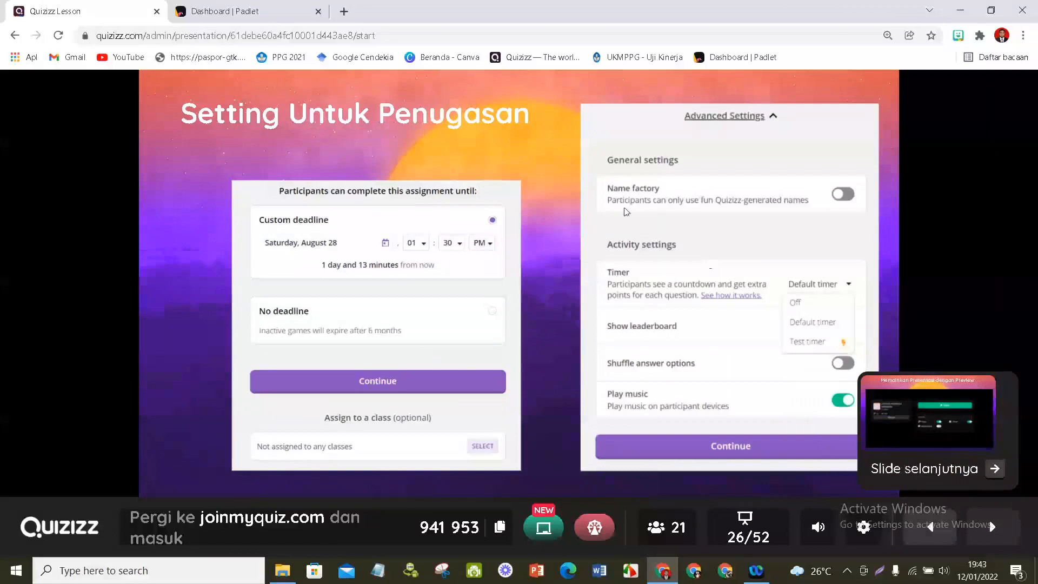
key(Right)
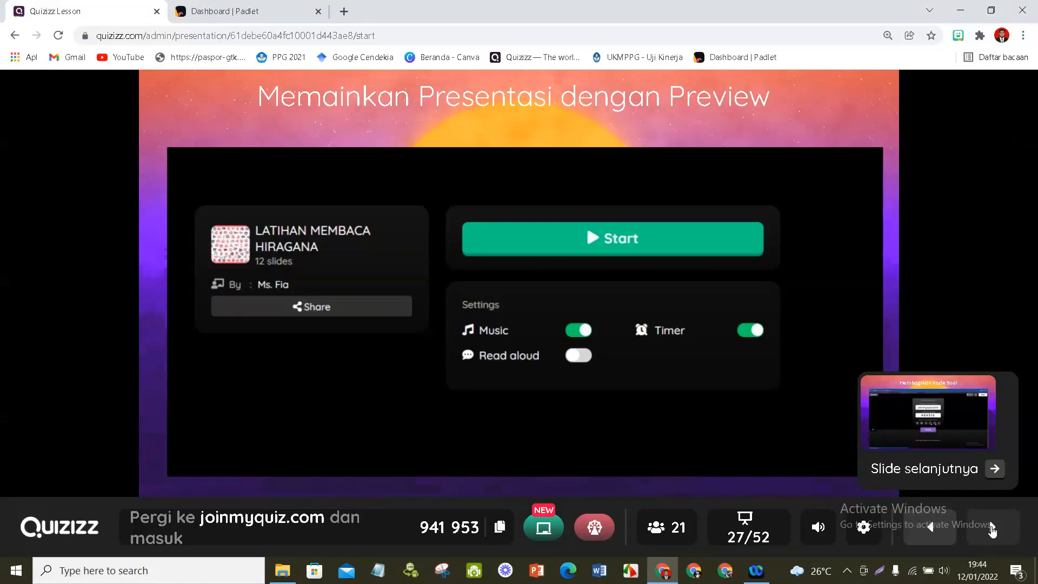
click(912, 283)
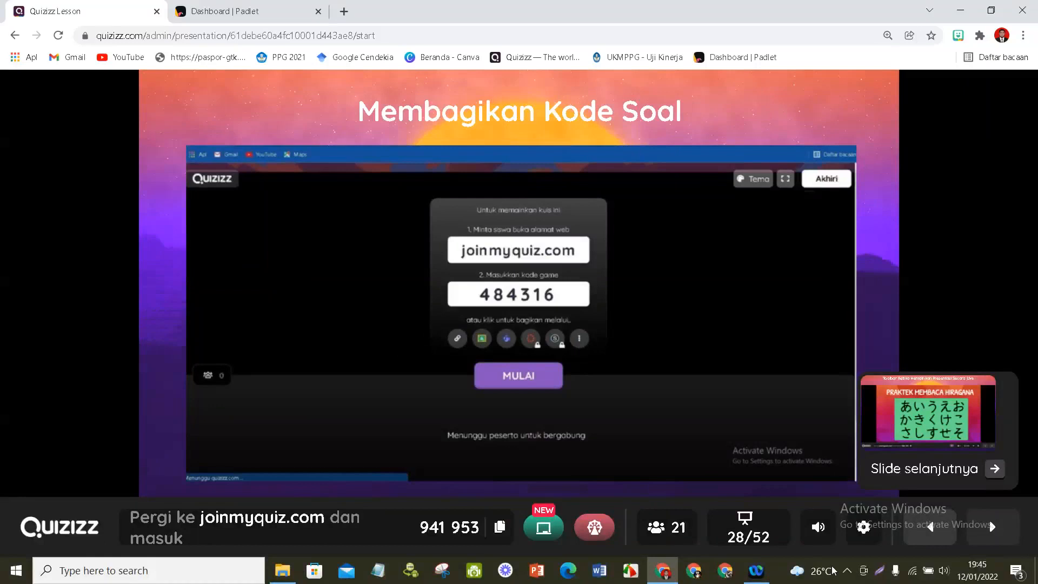
- Advance through the live toolbar and "Akhir Presentasi" slides to the list of interactive presentation features on slide 31
click(993, 533)
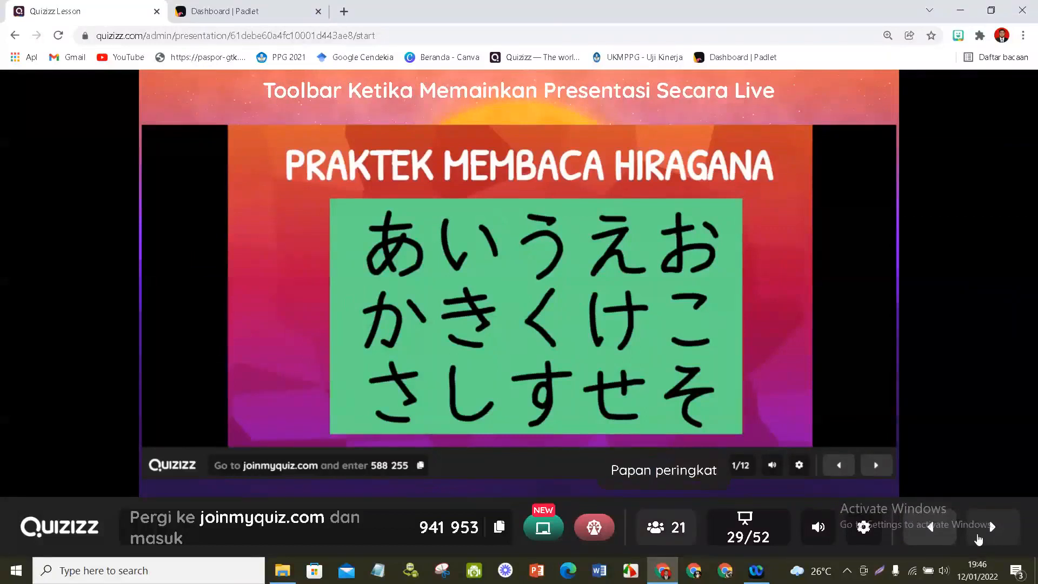
mouse_move(979, 539)
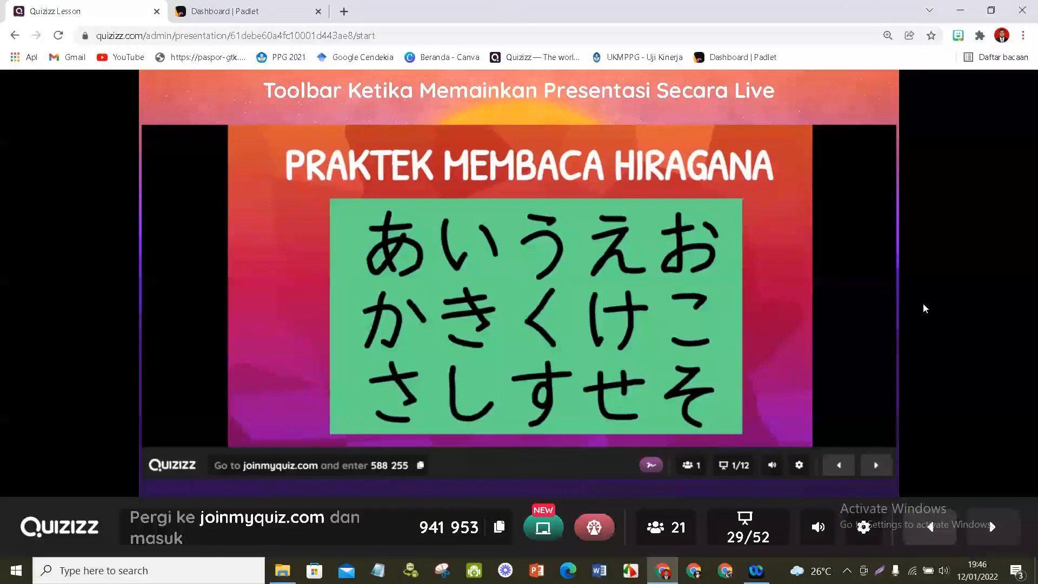
click(990, 534)
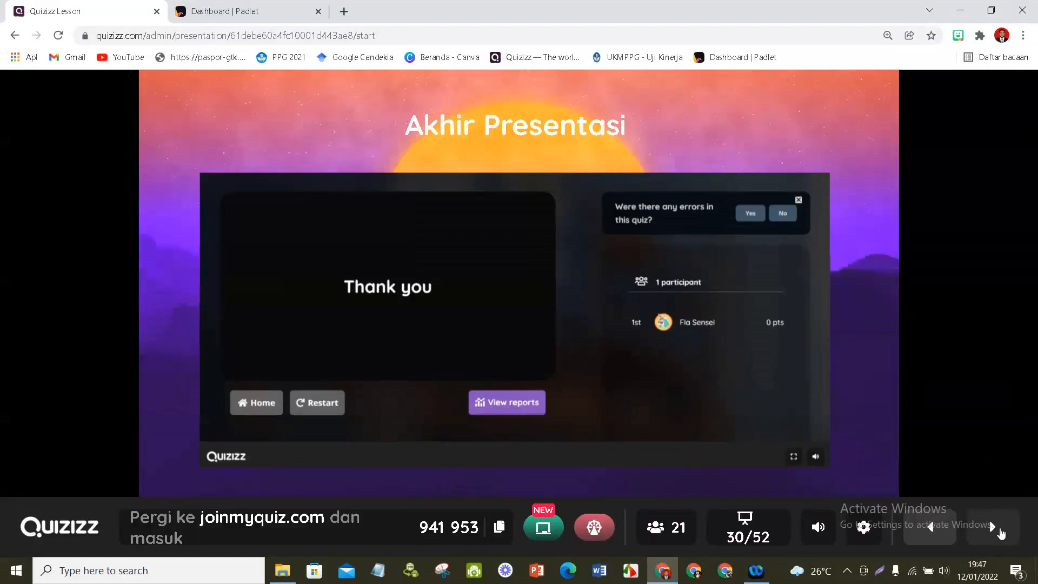
mouse_move(1002, 534)
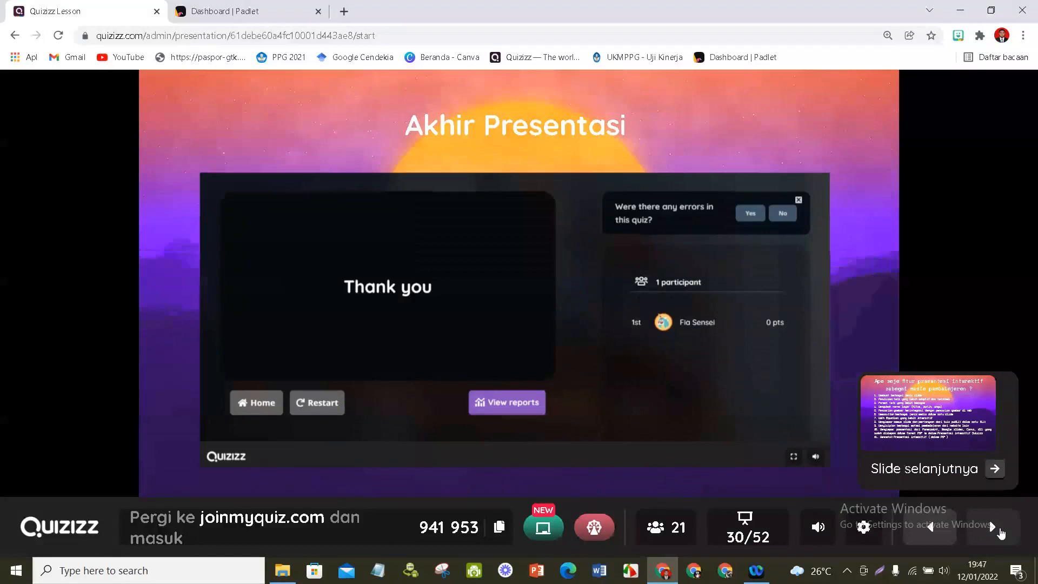
click(1000, 532)
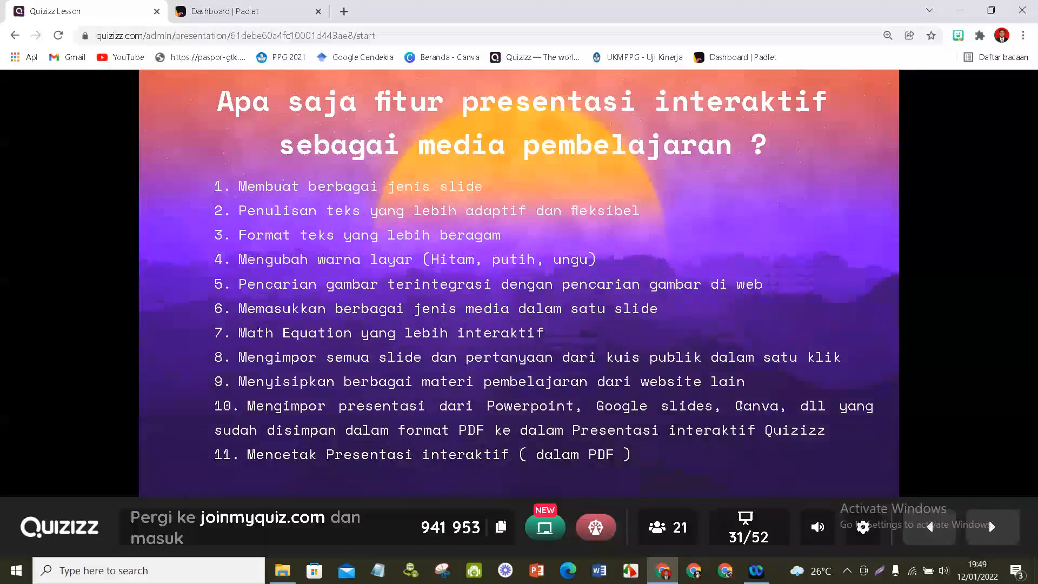
- Highlight the word "Canva" in feature 10, clear the selection and advance to "1. Membuat berbagai jenis slide"
double_click(758, 409)
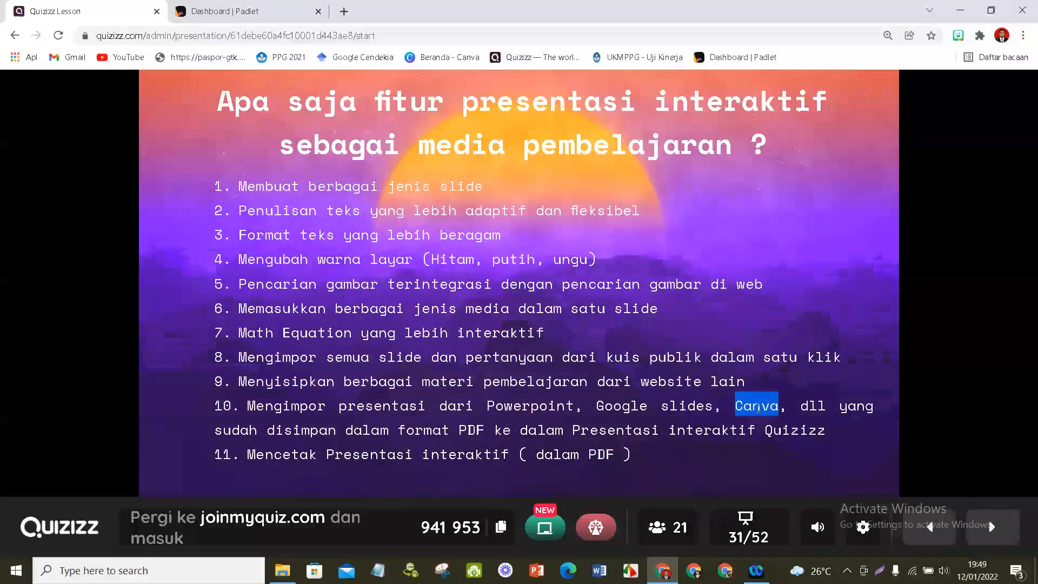
click(419, 204)
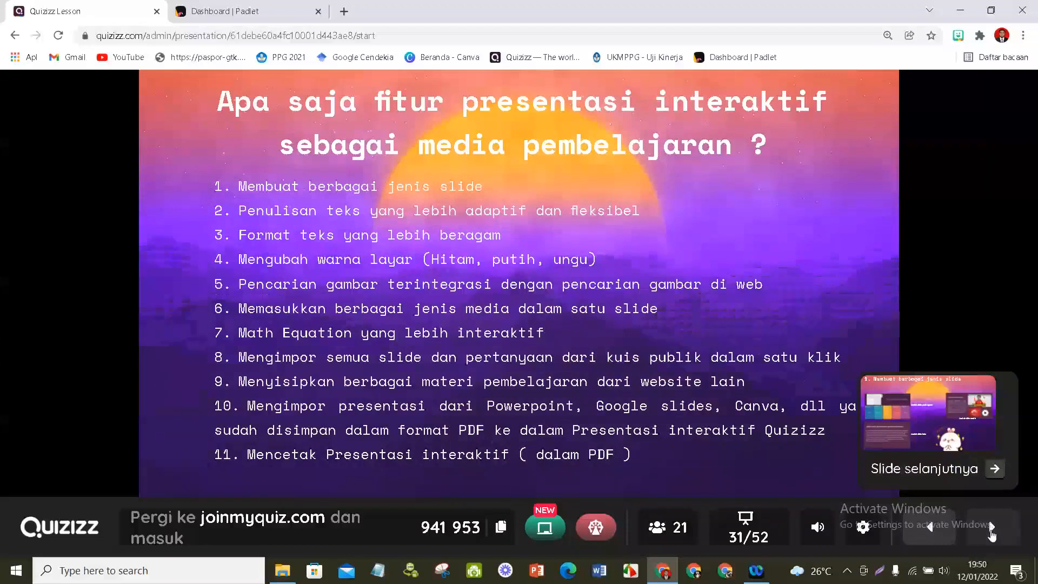
click(992, 530)
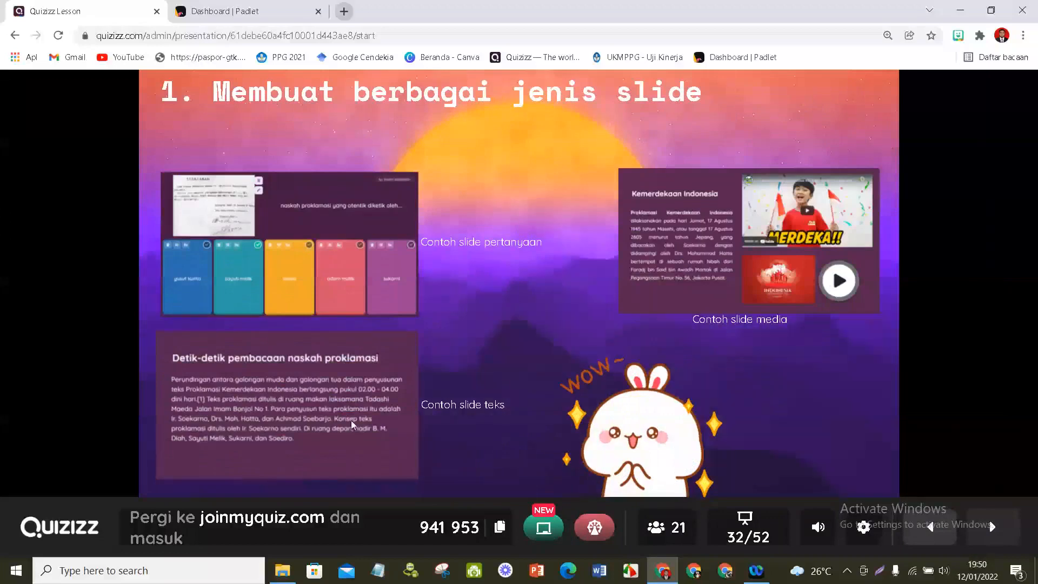
- Open the Quizizz home page in a new browser tab
click(344, 11)
click(536, 57)
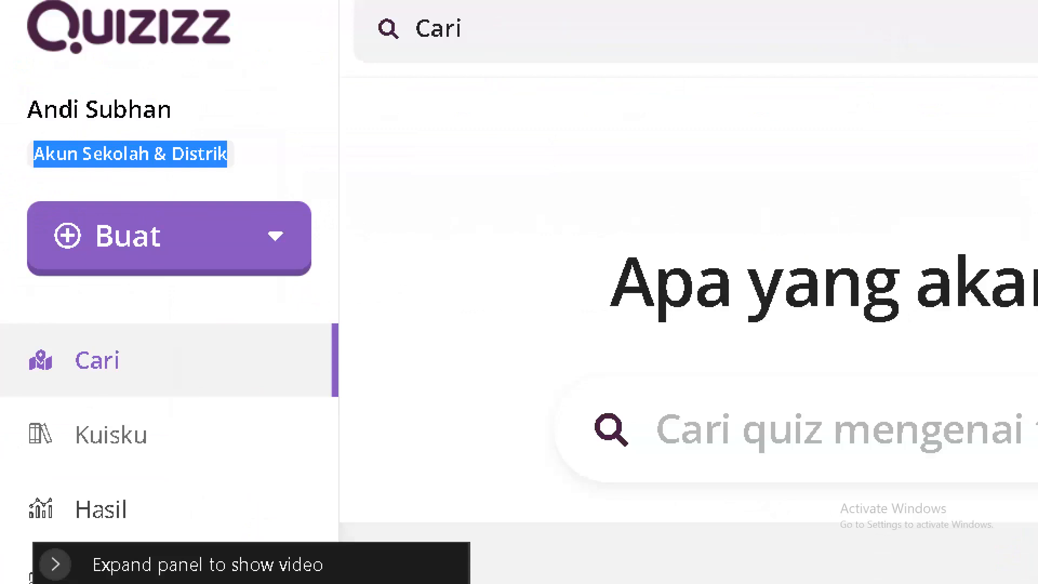
- Clear the account label selection and start creating a new lesson ("Pelajaran baru")
click(279, 155)
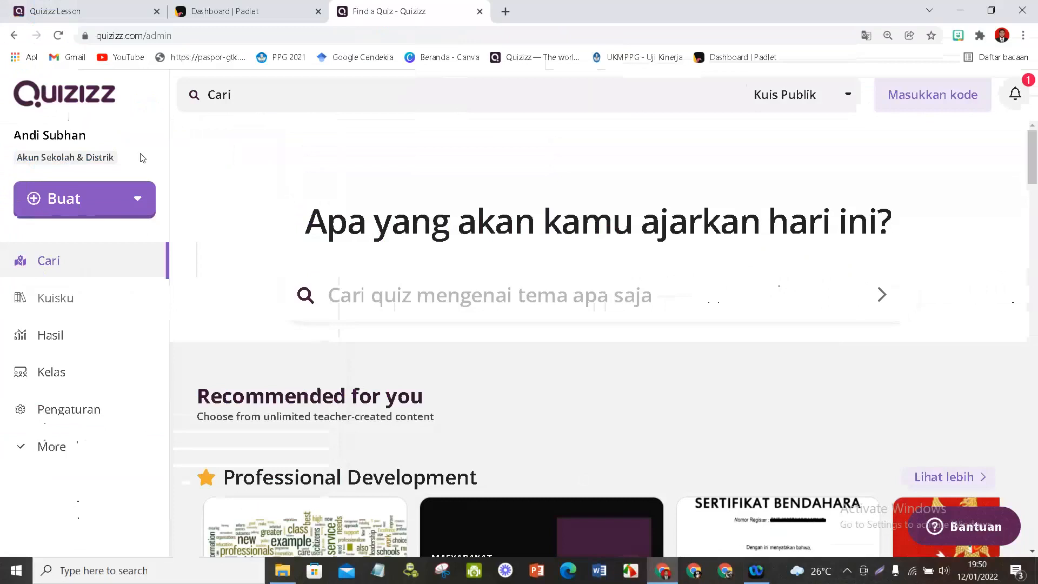
click(139, 201)
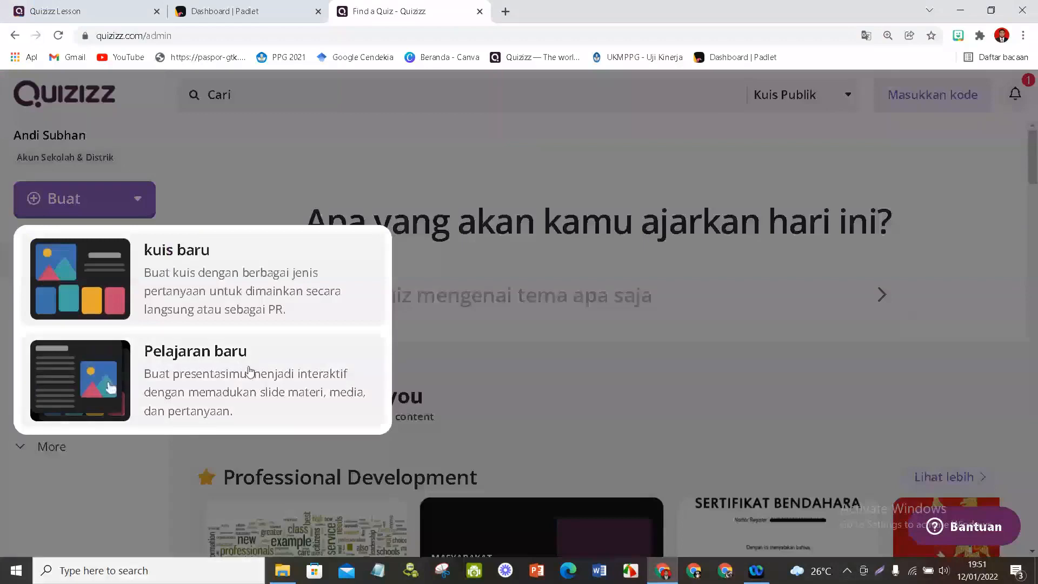
click(196, 400)
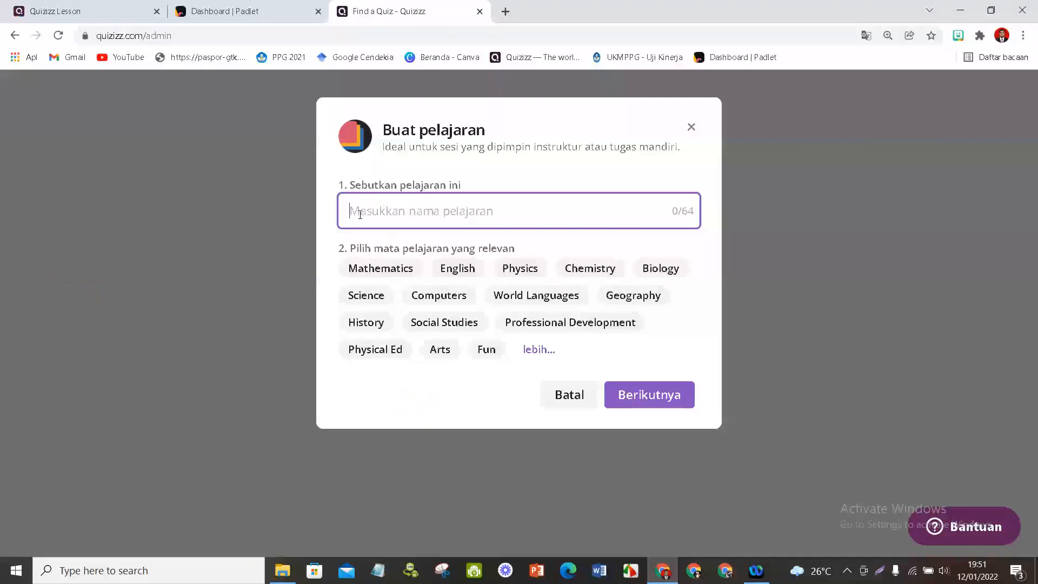
- Name the lesson "UJI COBA", choose Other from the expanded subject list and continue to theme selection
text(in)
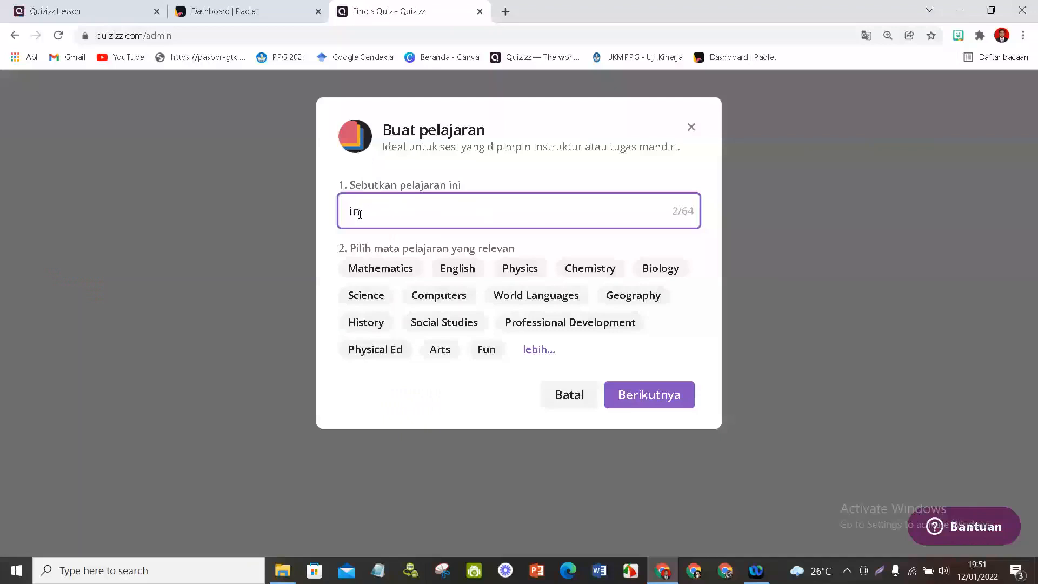
key(BackSpace)
key(BackSpace)
text(Uji COBA)
click(539, 349)
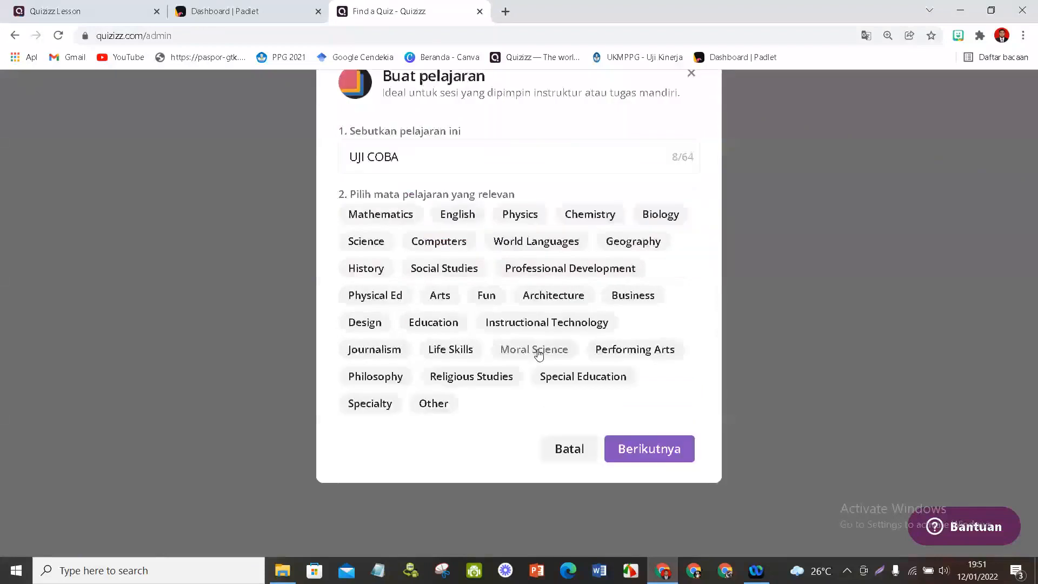
click(438, 400)
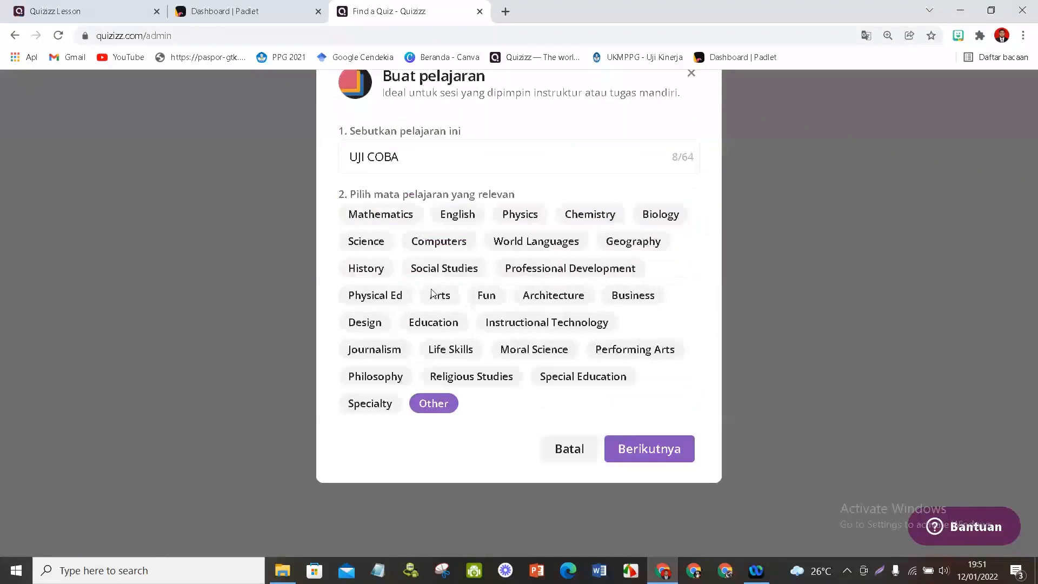
click(666, 458)
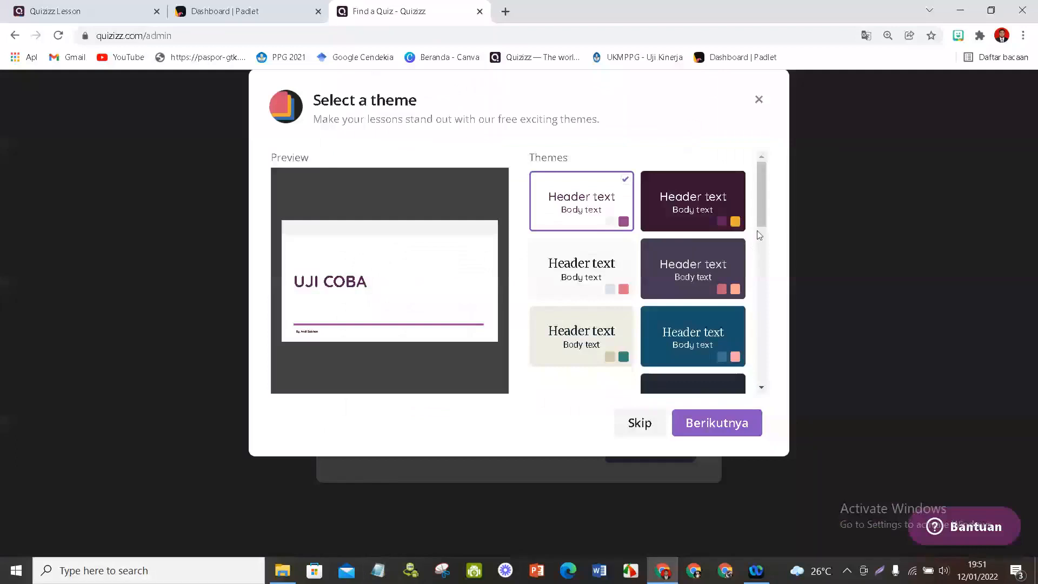
- Browse the available themes, choose the dark purple theme with the orange accent and create the lesson
drag(760, 235, 762, 300)
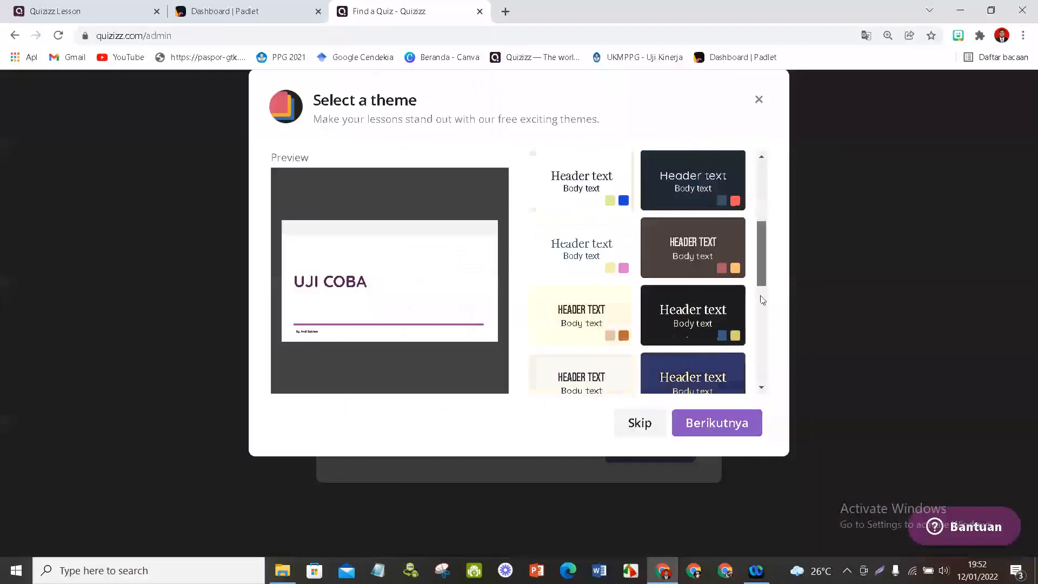
drag(762, 300, 769, 267)
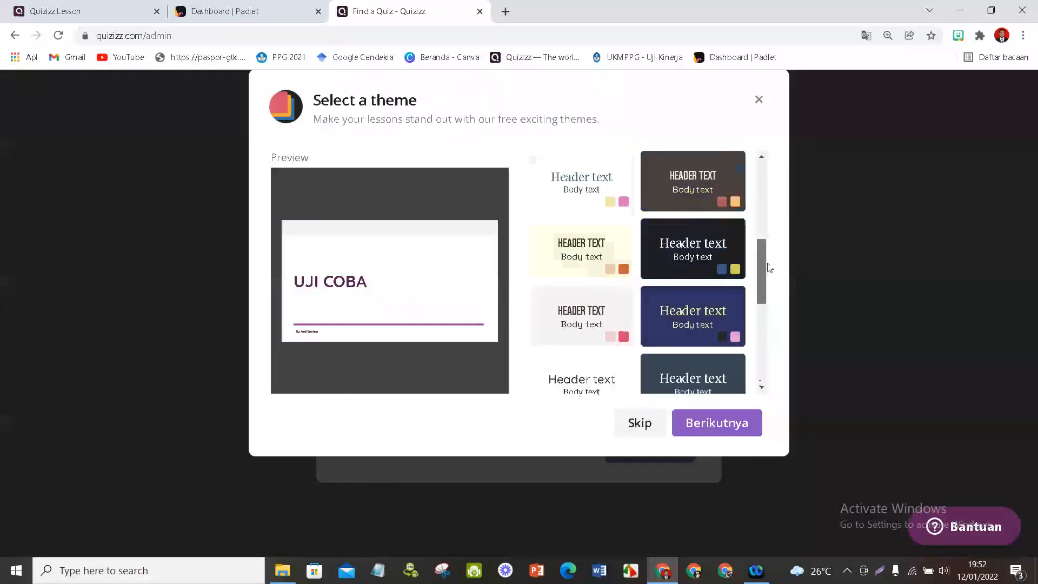
drag(769, 268, 766, 187)
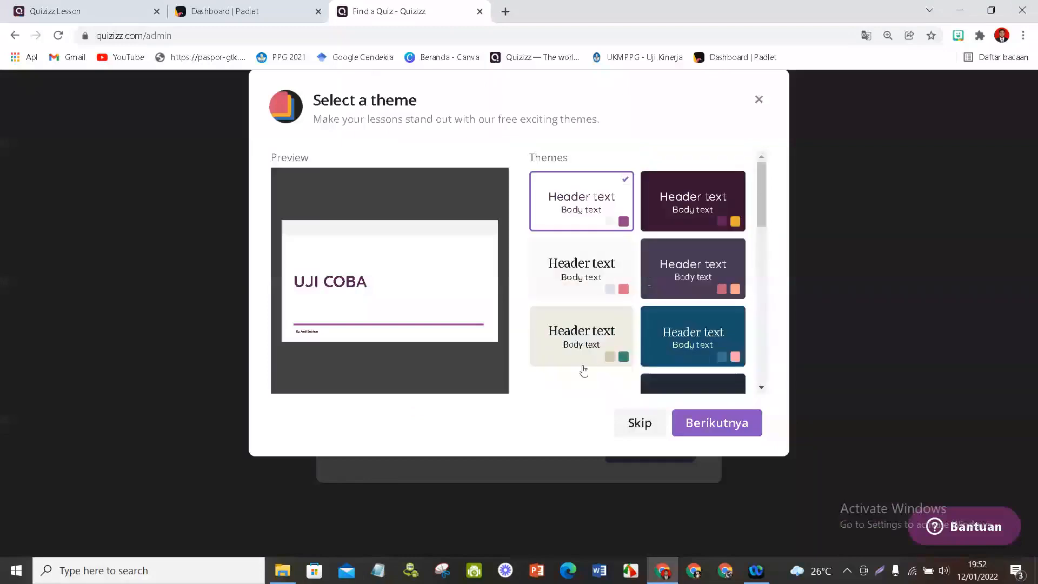
scroll(584, 371, down, 5)
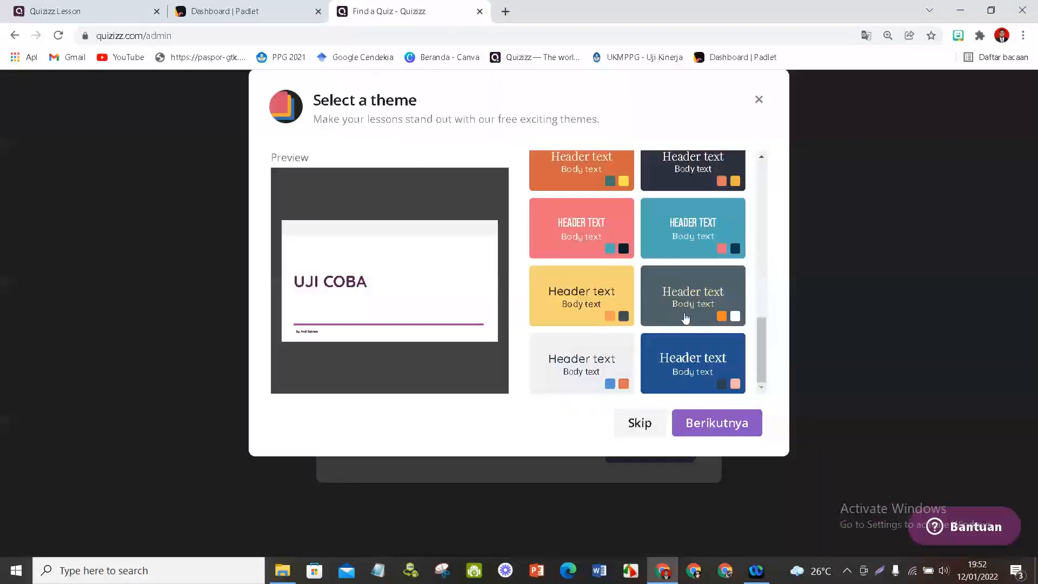
scroll(686, 318, up, 5)
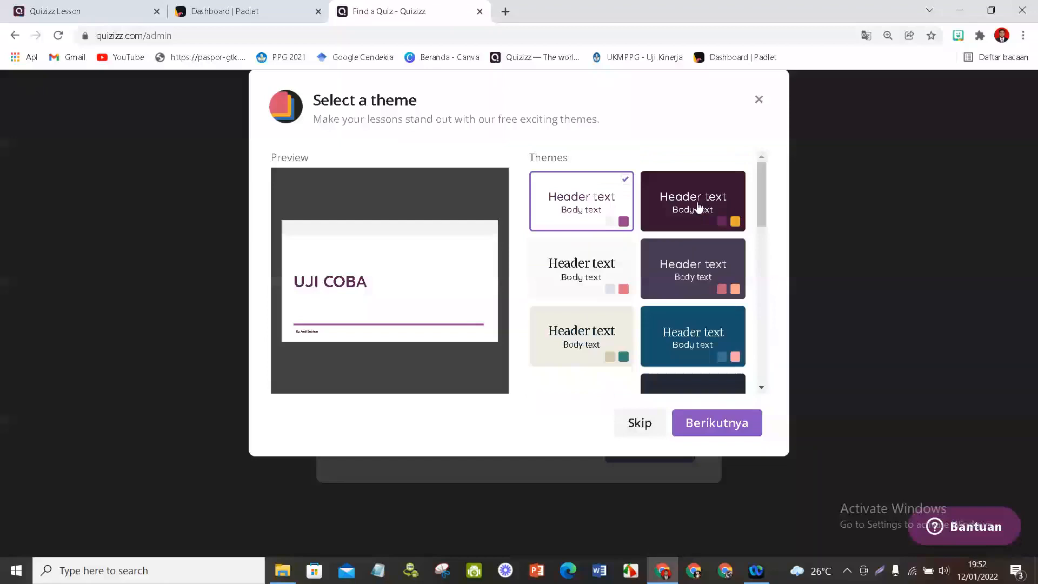
click(698, 207)
scroll(693, 348, down, 5)
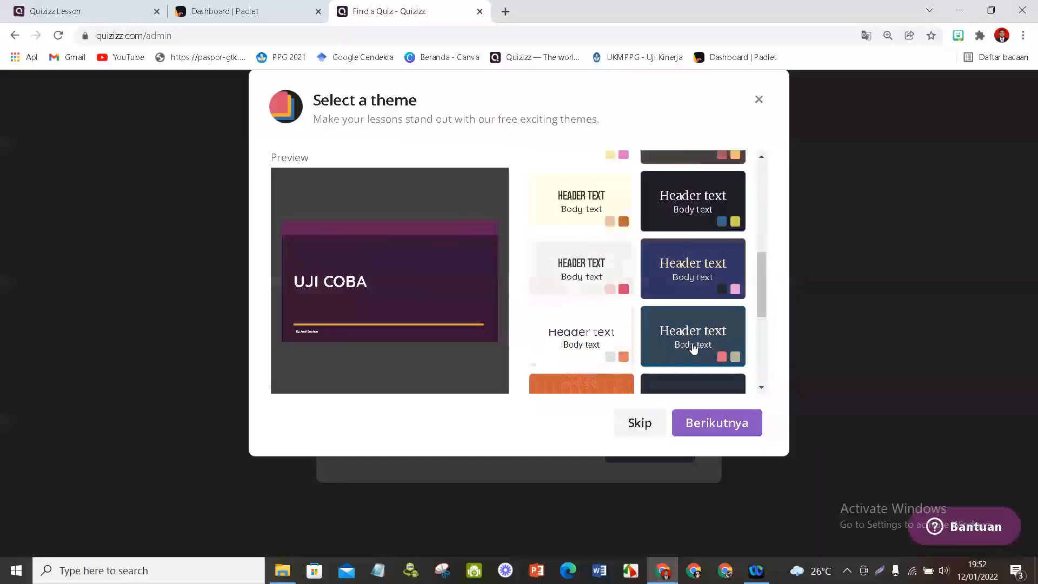
scroll(694, 348, down, 4)
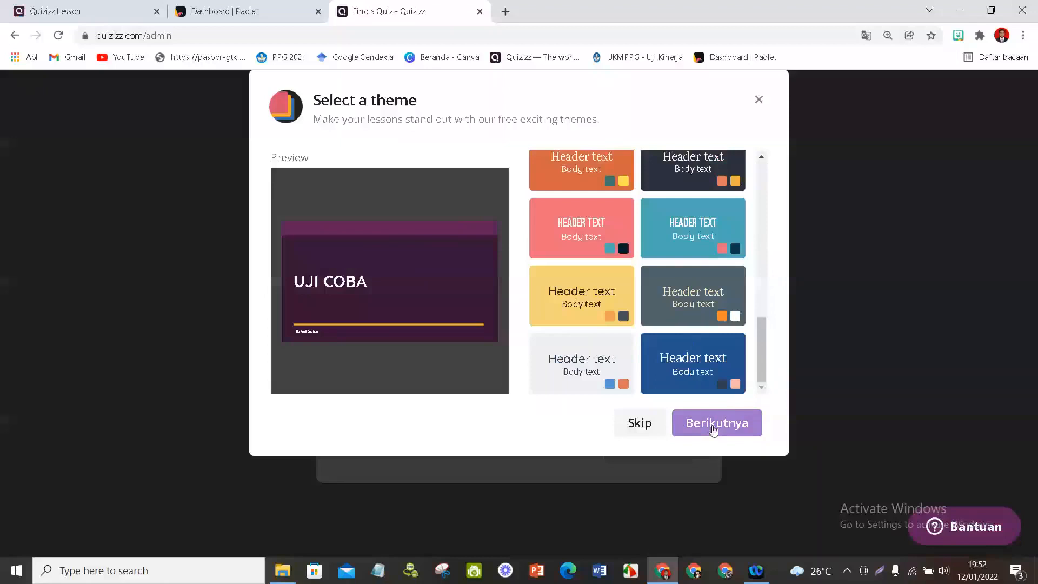
click(714, 426)
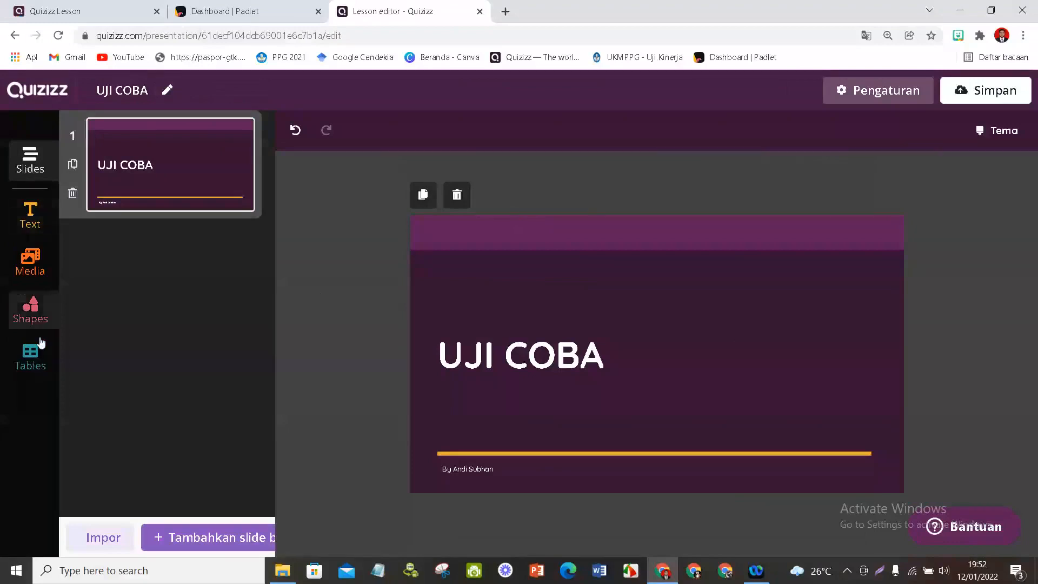
- Select the slide's title text and examine its formatting options, including the list of font sizes
click(74, 490)
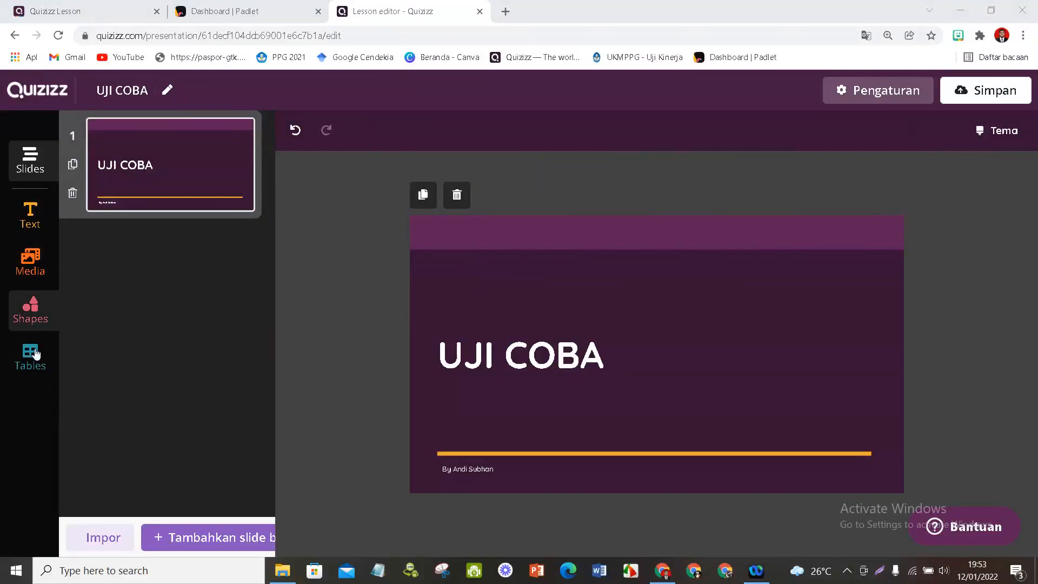
click(610, 359)
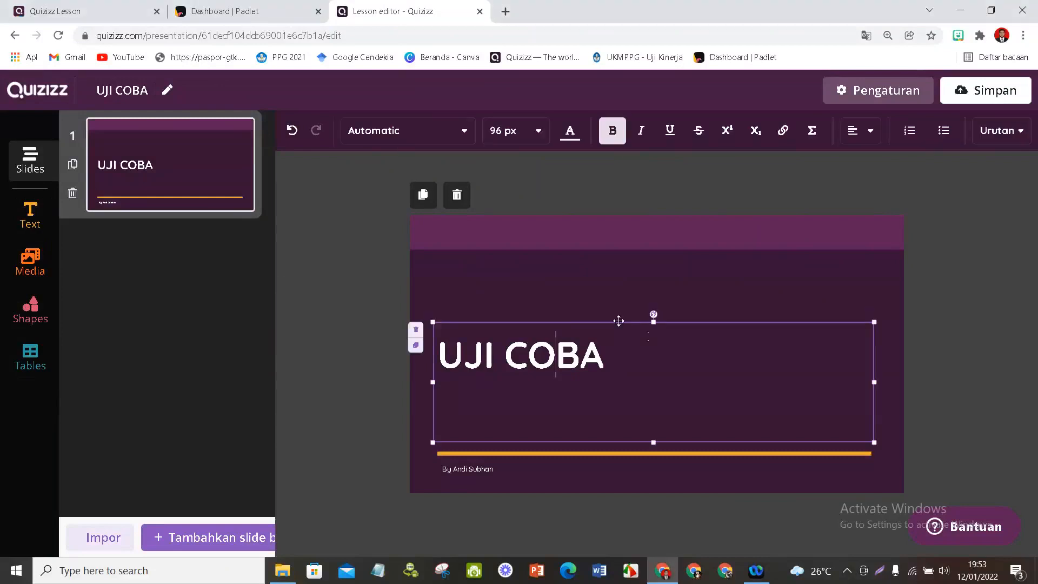
click(401, 152)
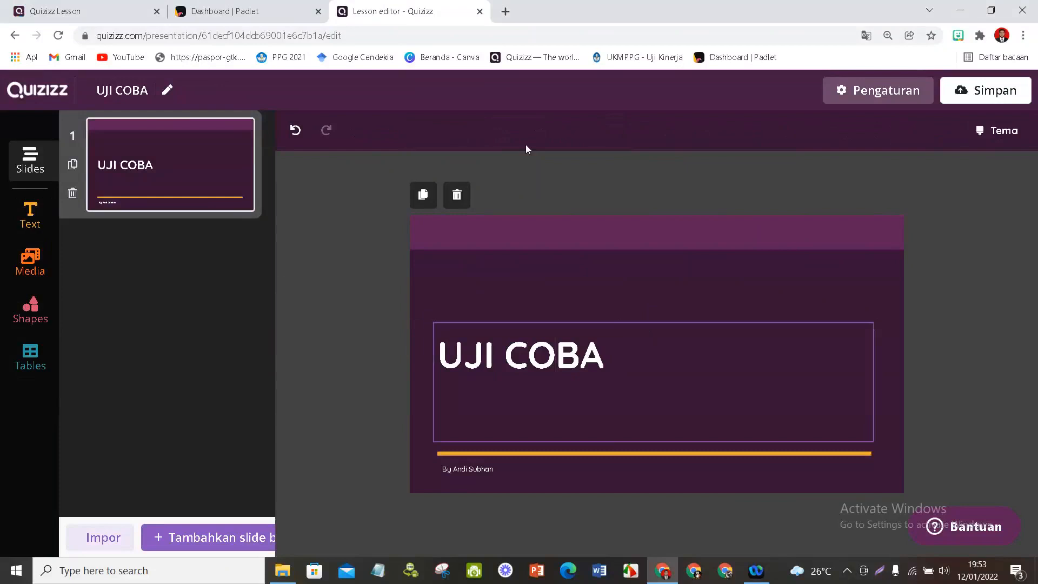
click(610, 359)
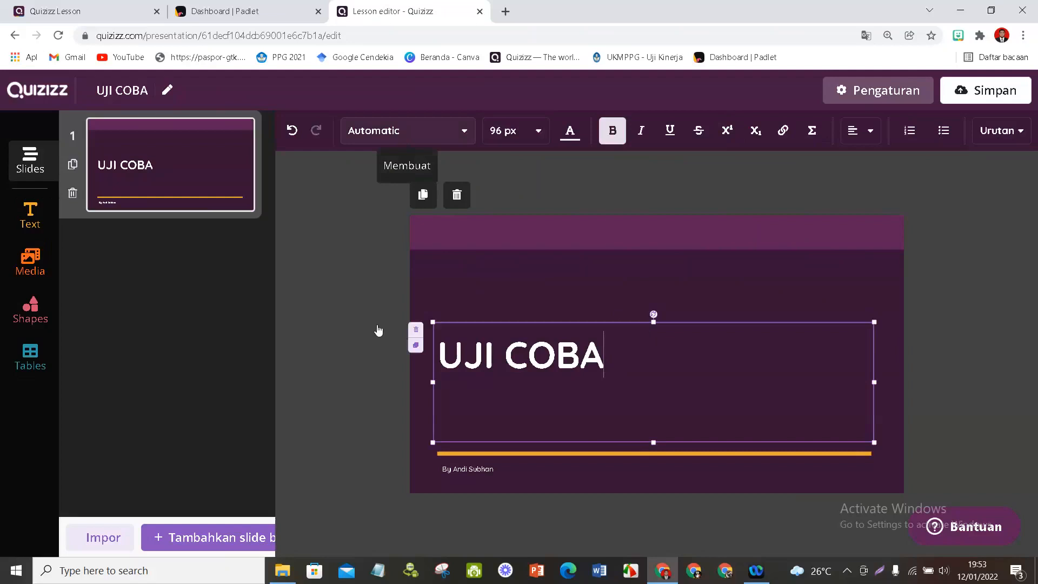
scroll(378, 331, down, 5)
click(516, 131)
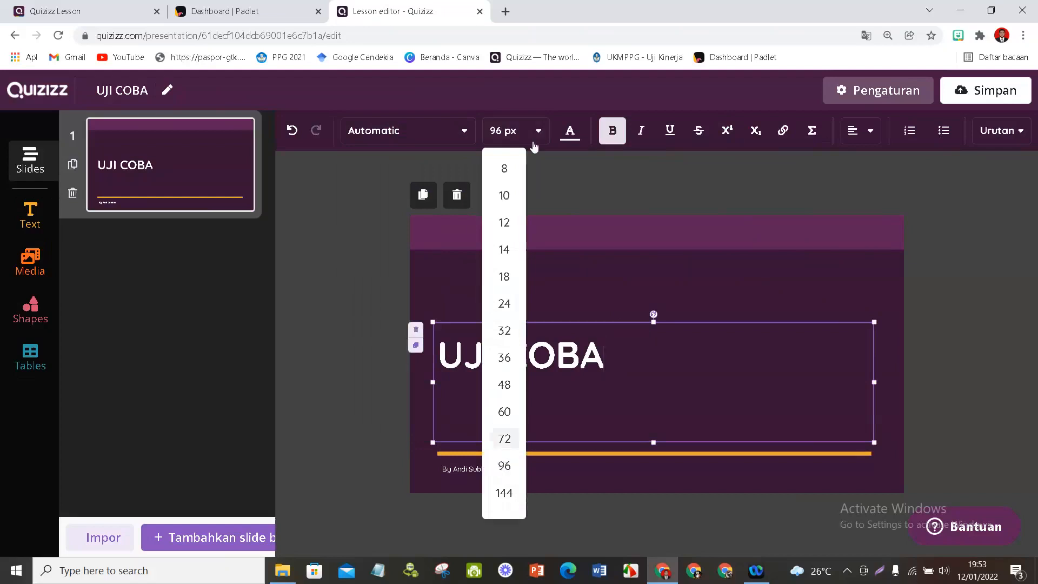
click(544, 212)
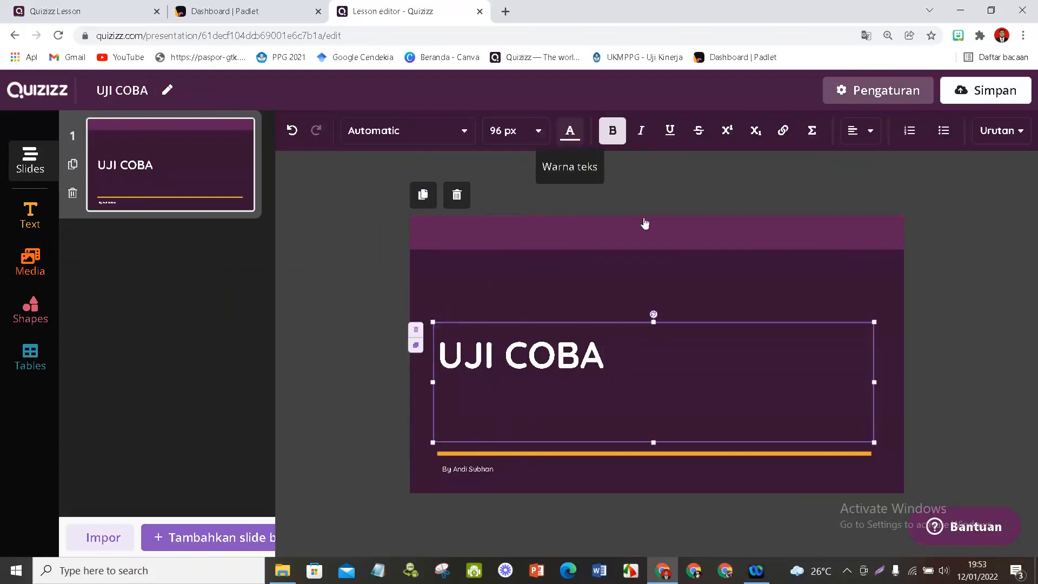
click(882, 194)
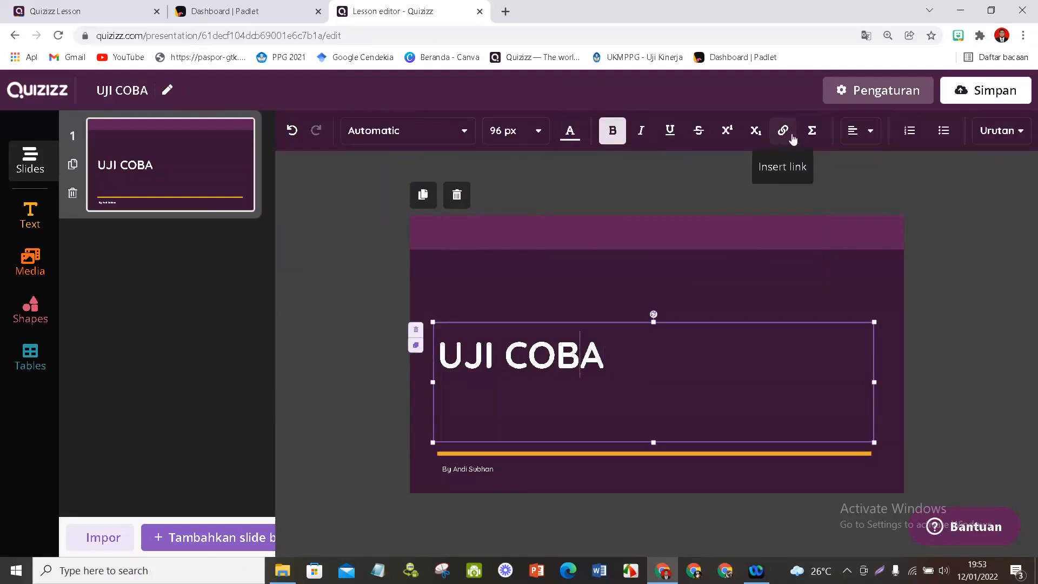
- Centre the "UJI COBA" title text within its text box
click(872, 134)
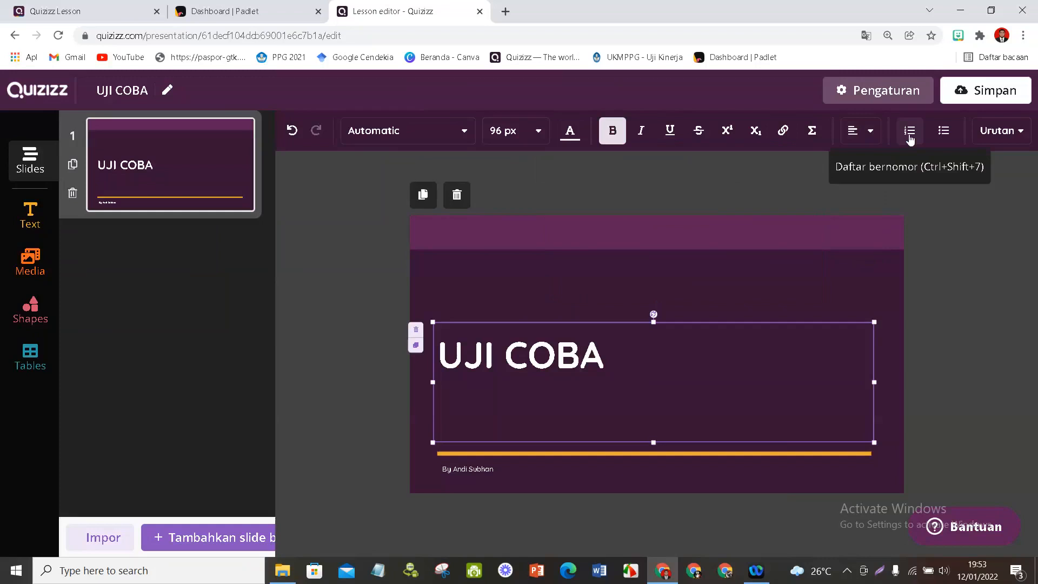
click(870, 140)
click(861, 191)
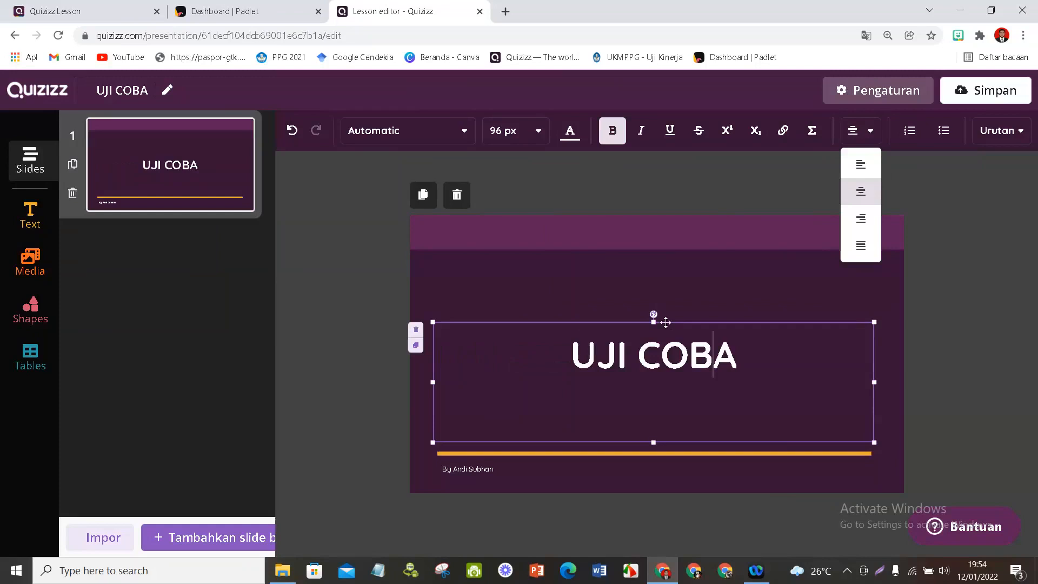
- Move the title box up to just below the slide's header band and reduce its height to fit the text
drag(665, 322, 667, 258)
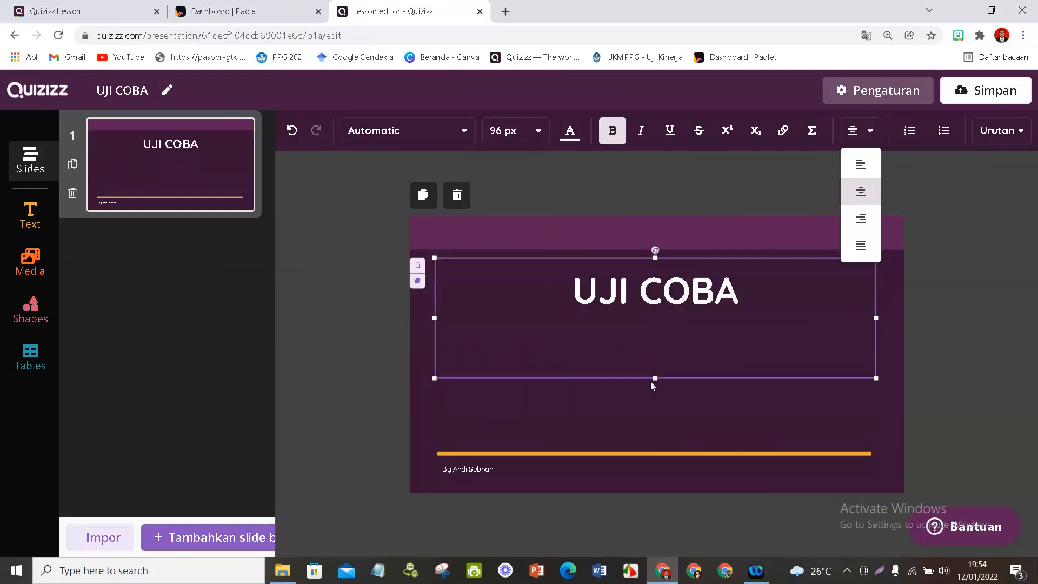
drag(653, 380, 655, 324)
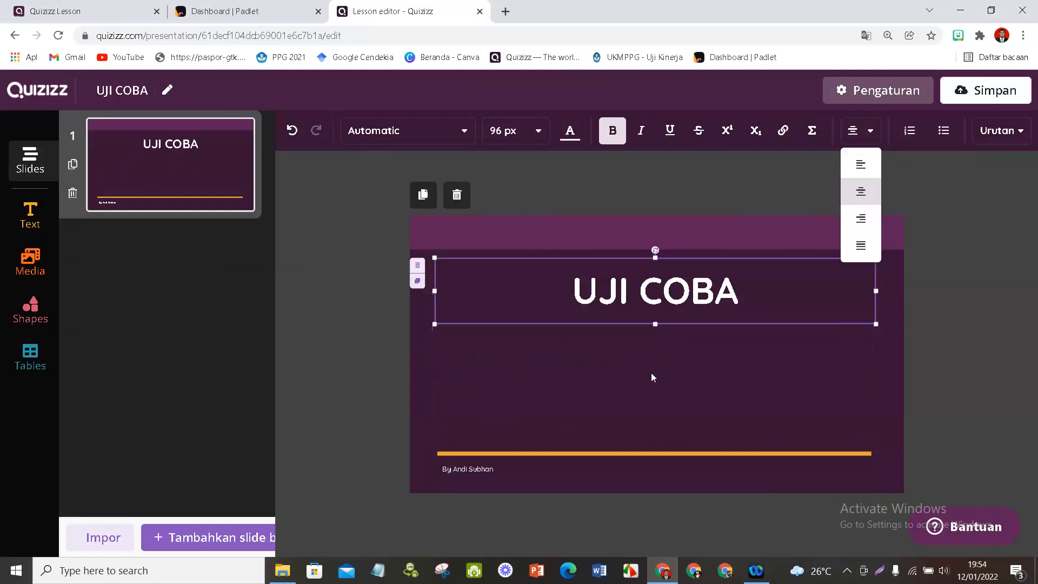
click(642, 399)
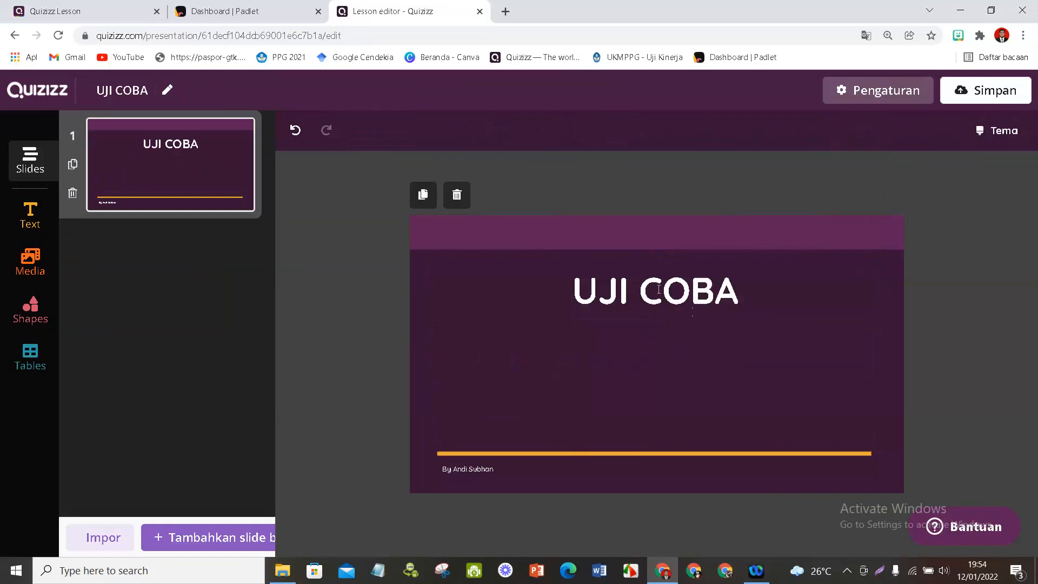
- Show the text and media options, start inserting an image and search Google images for "komunikasi"
click(28, 227)
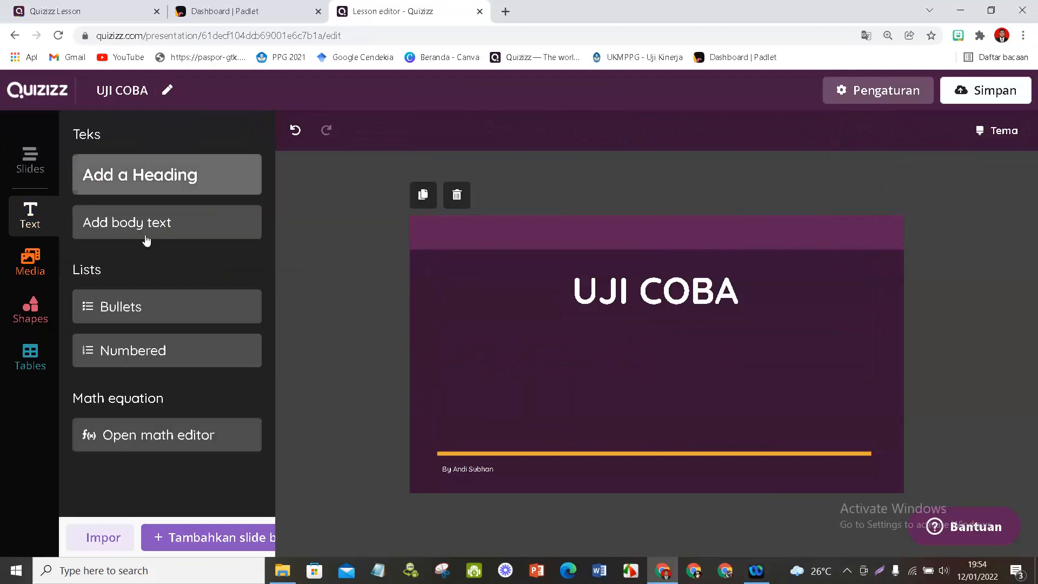
click(30, 265)
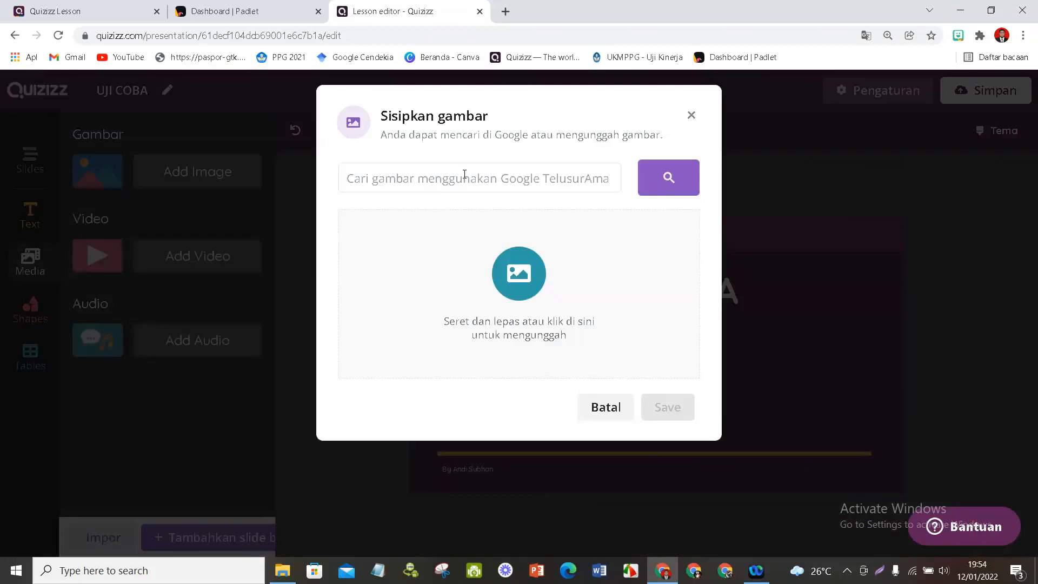
click(425, 183)
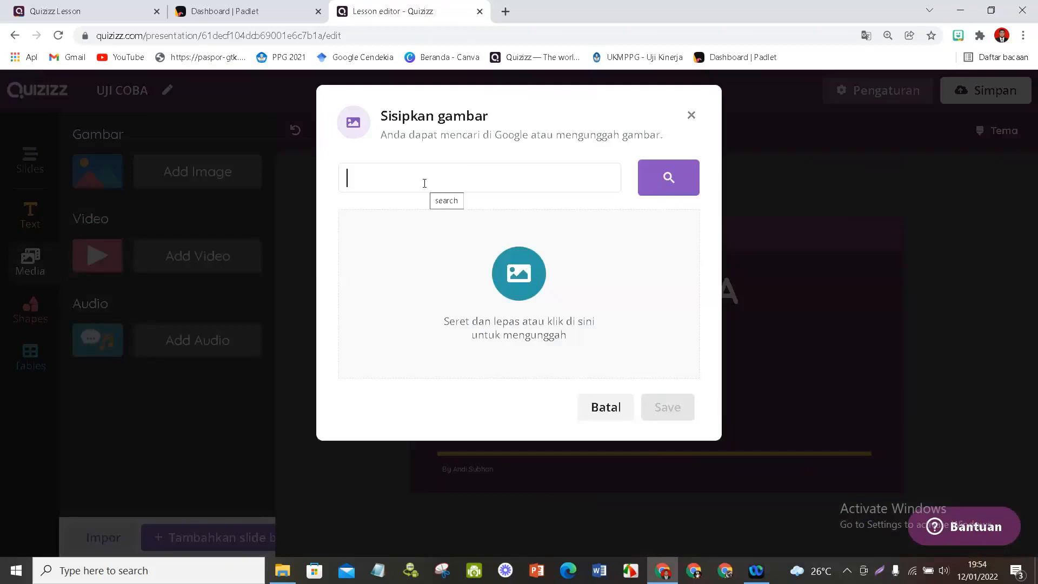
text(komunika)
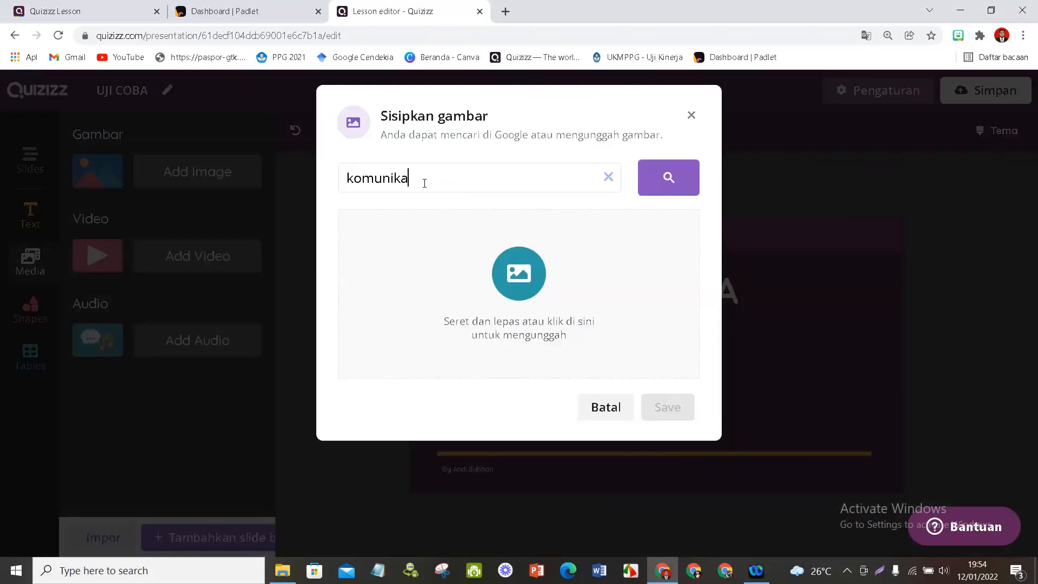
text(si)
key(Return)
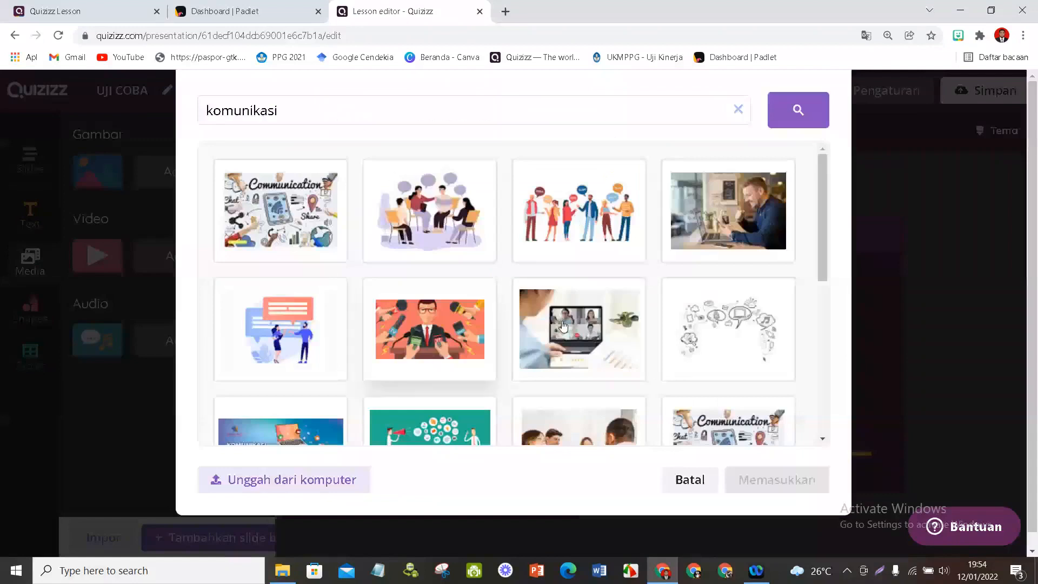
- Try to insert the illustration of a woman and a man talking in front of two large speech bubbles
click(320, 332)
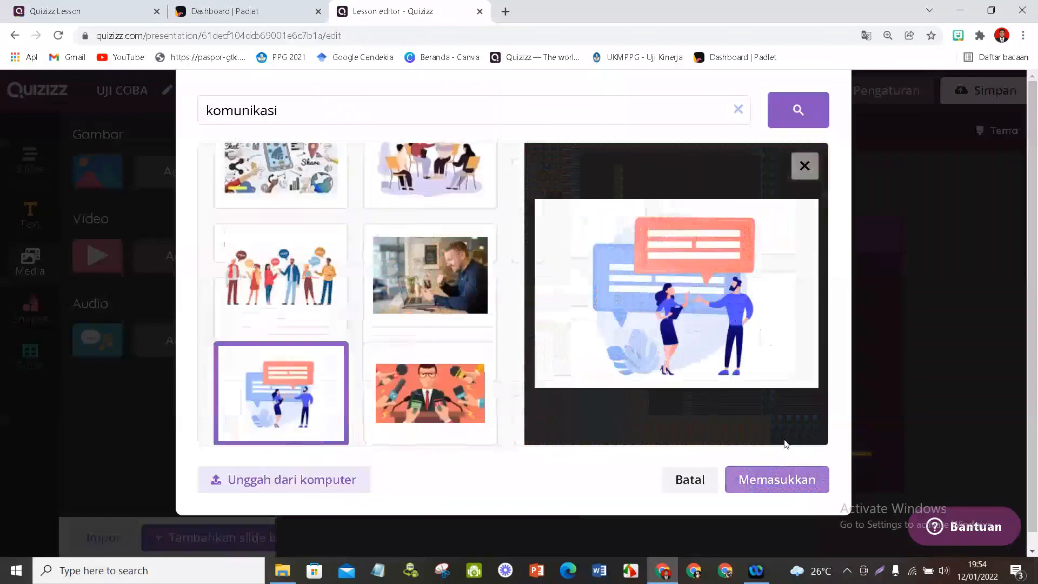
click(776, 482)
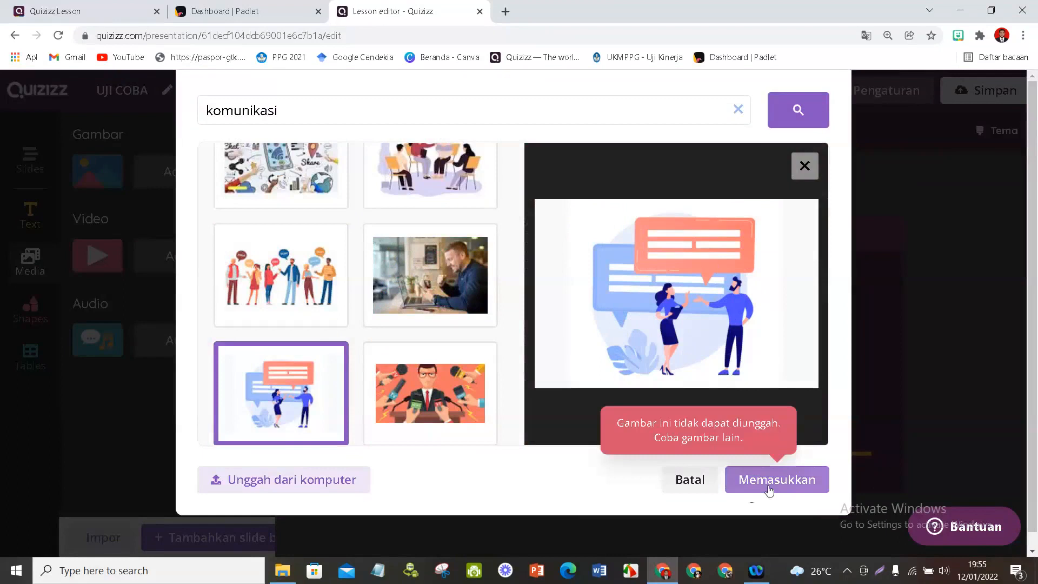
- Insert the illustration of six people with coloured speech bubbles, reduce it and place it on the slide's right half below the title
click(292, 281)
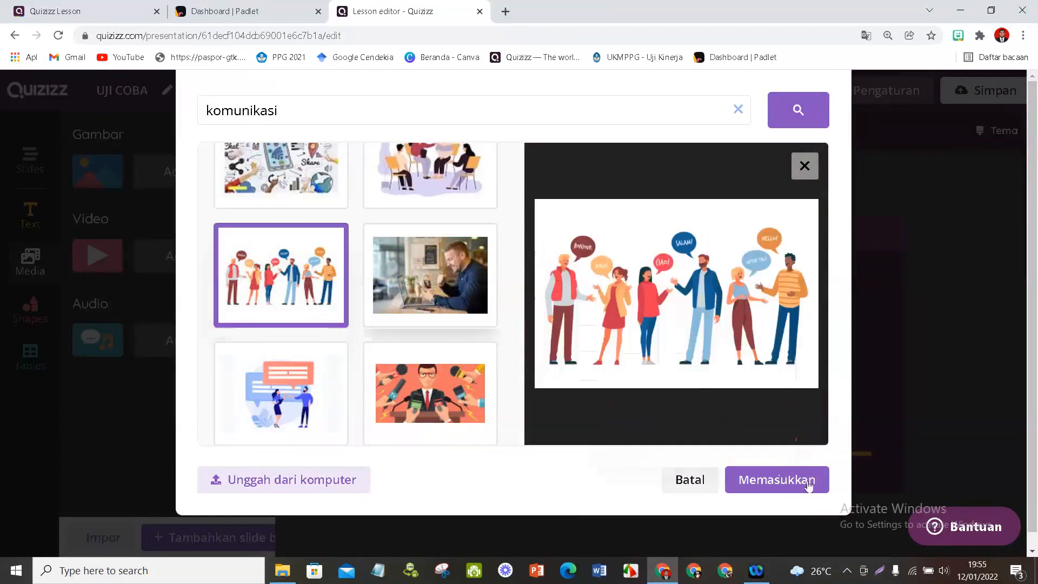
click(785, 486)
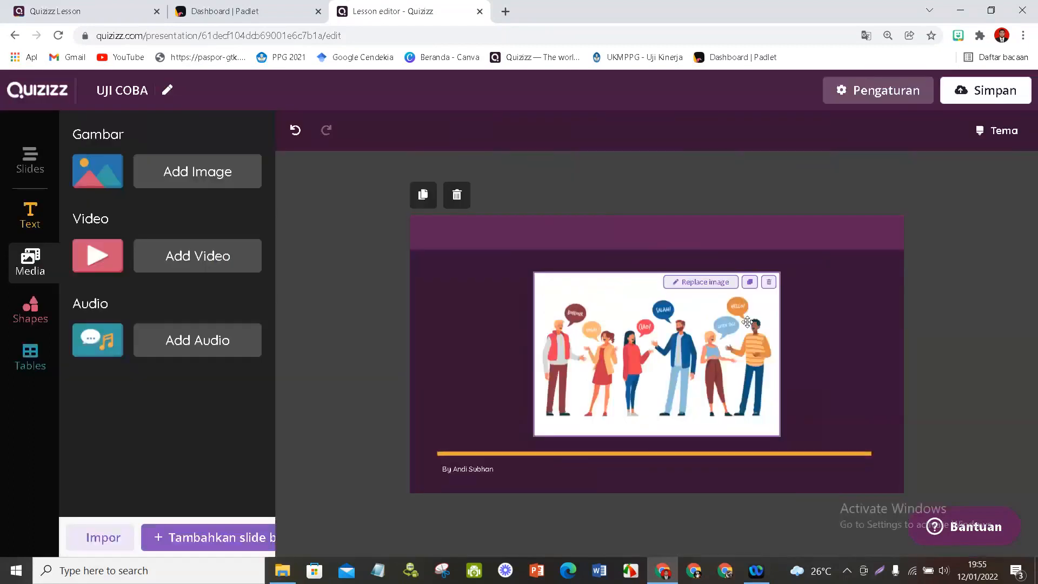
drag(692, 357, 769, 370)
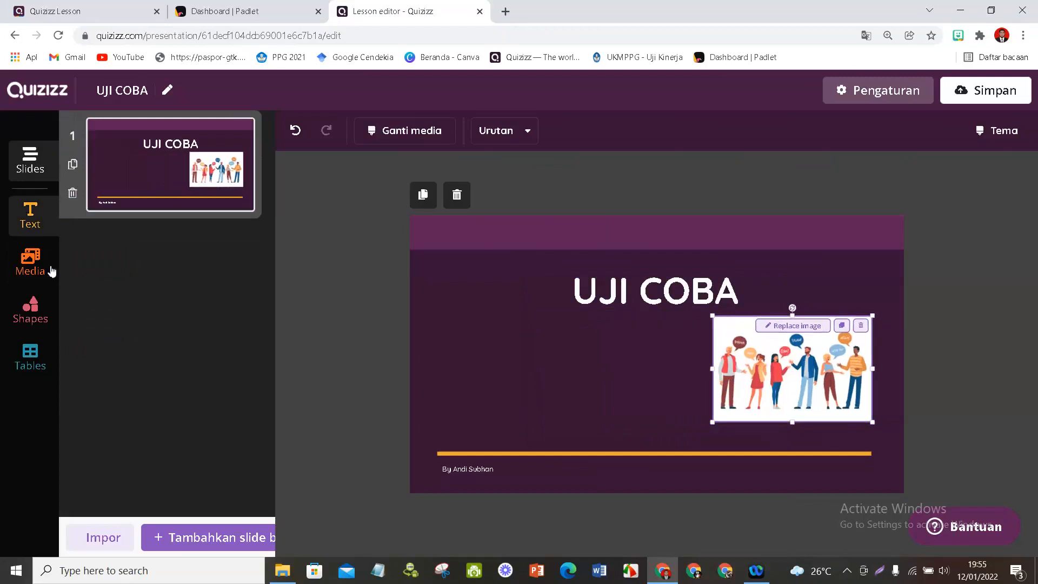
- Start inserting another image and search Google images for "emoticon gif"
click(51, 271)
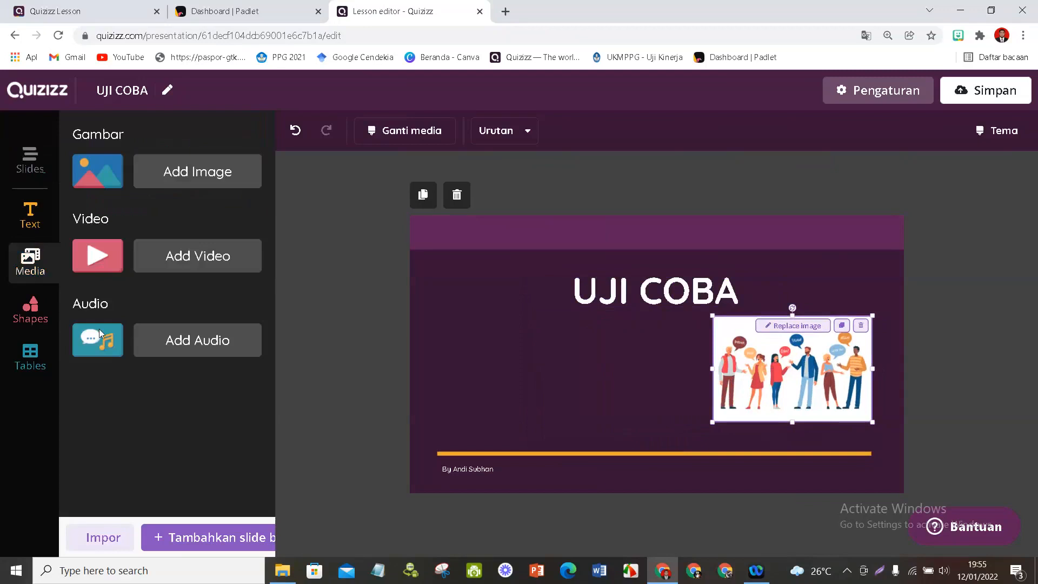
click(198, 171)
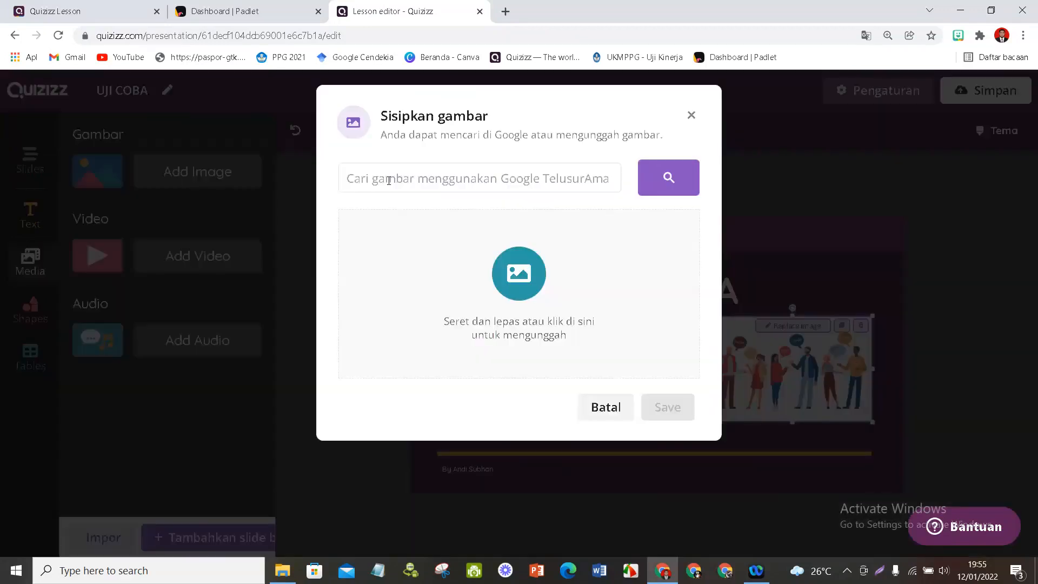
click(389, 181)
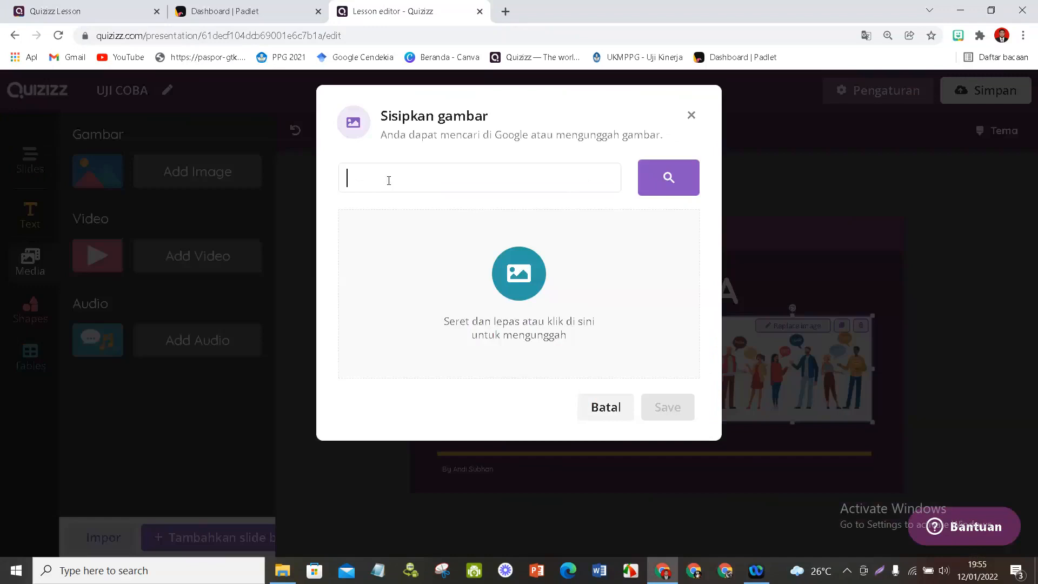
text(emoticon gif)
key(Return)
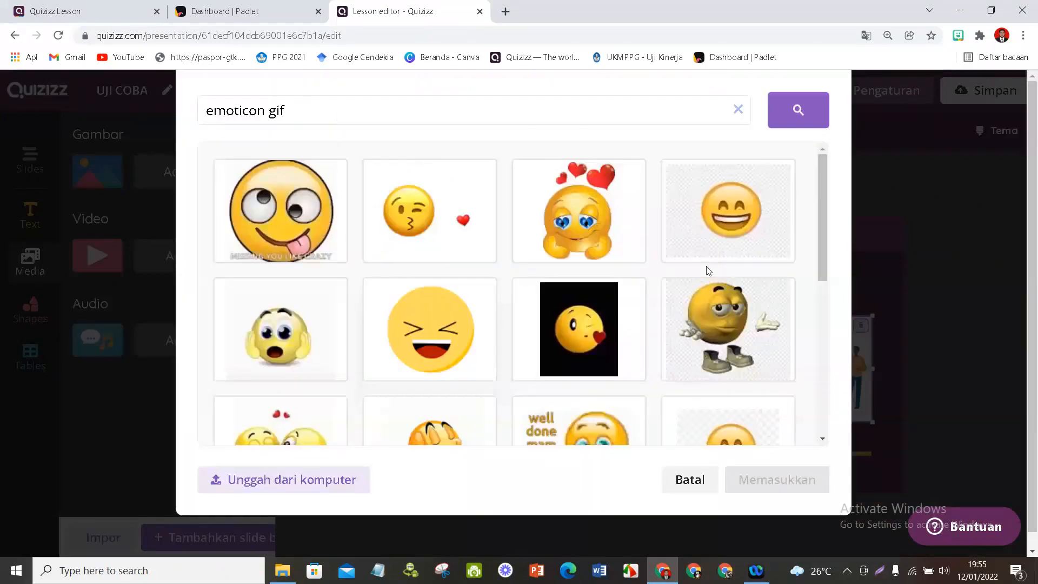
- Insert the emoticon with heart eyes and red hearts, place it on the slide's left side below the title and deselect it
scroll(588, 355, down, 2)
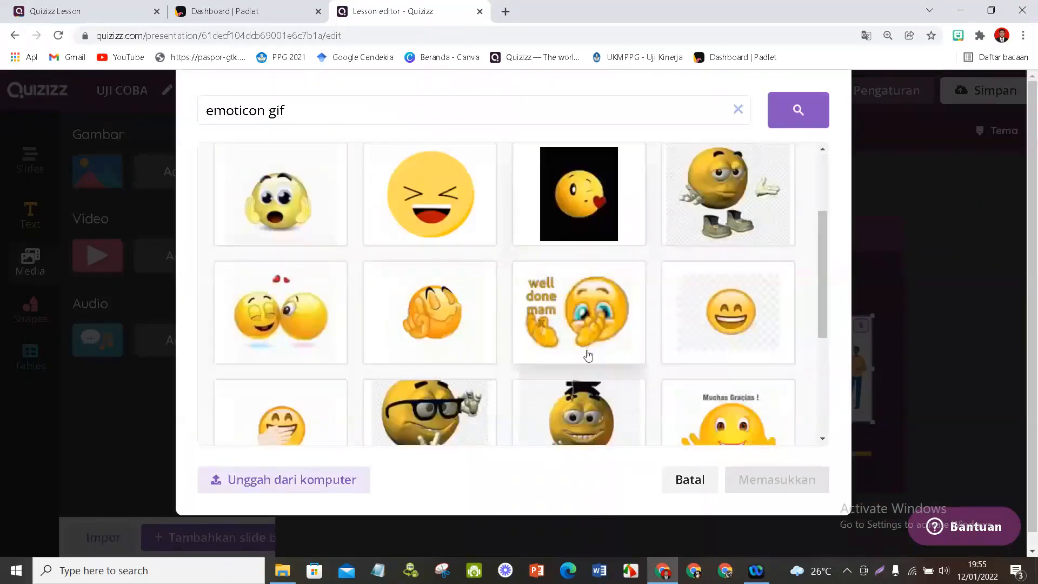
click(588, 355)
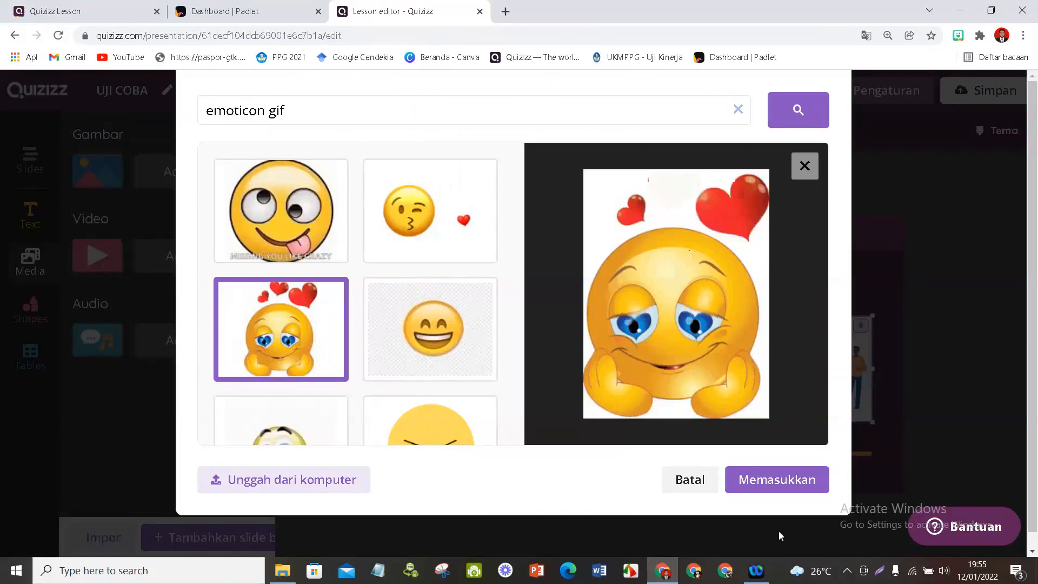
click(773, 481)
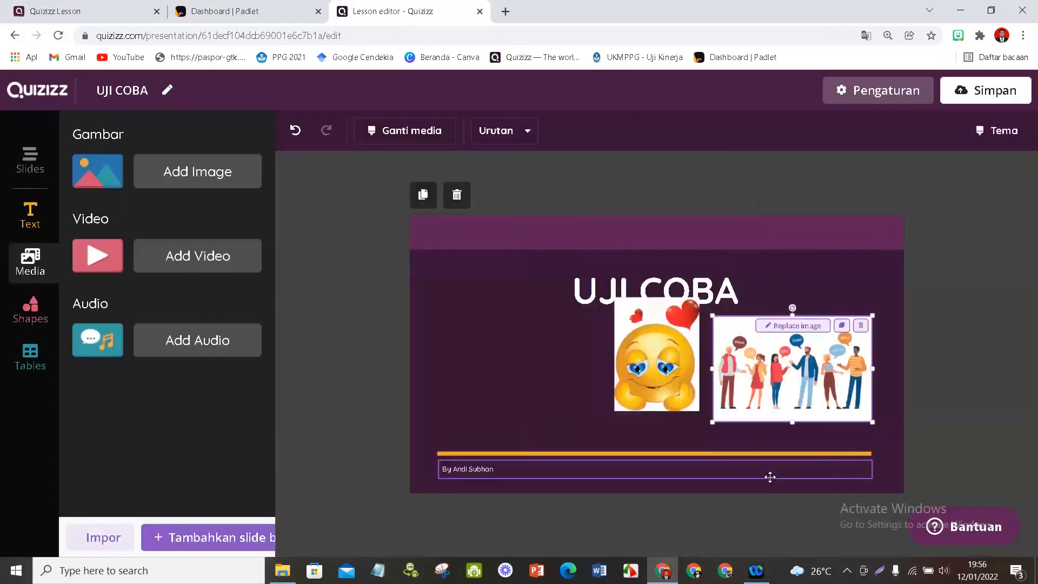
drag(616, 387, 504, 396)
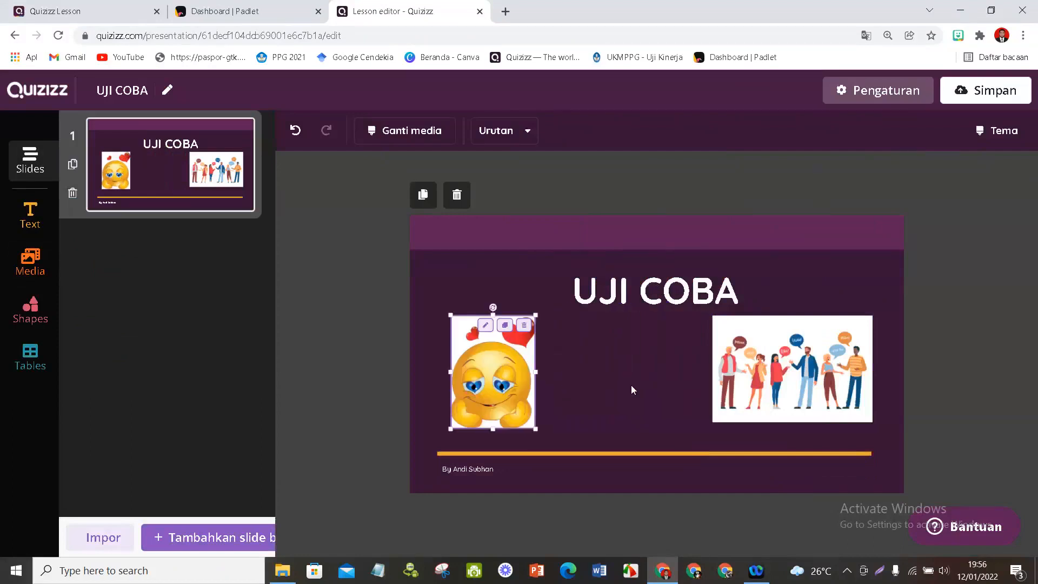
click(631, 389)
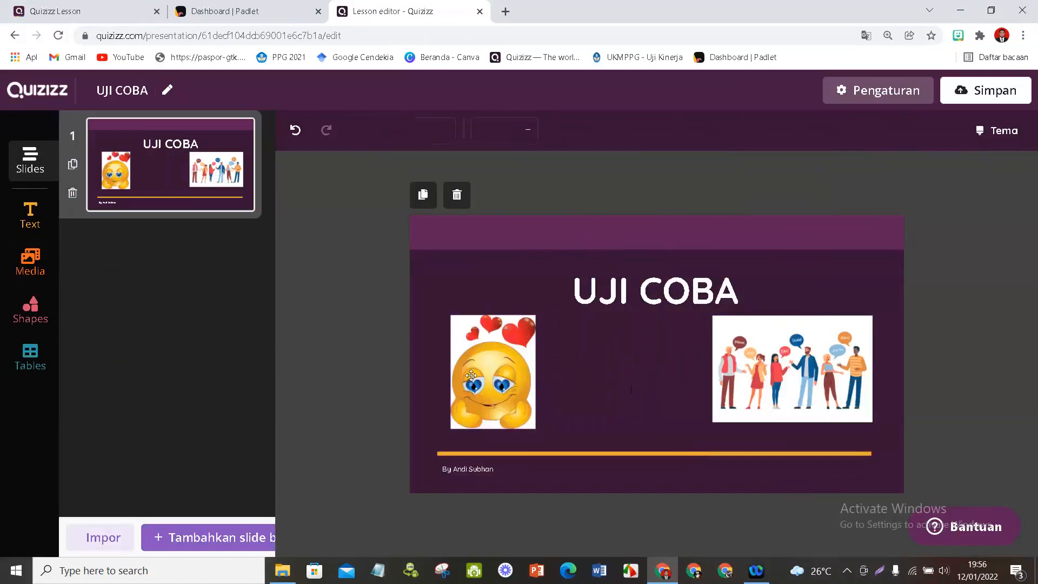
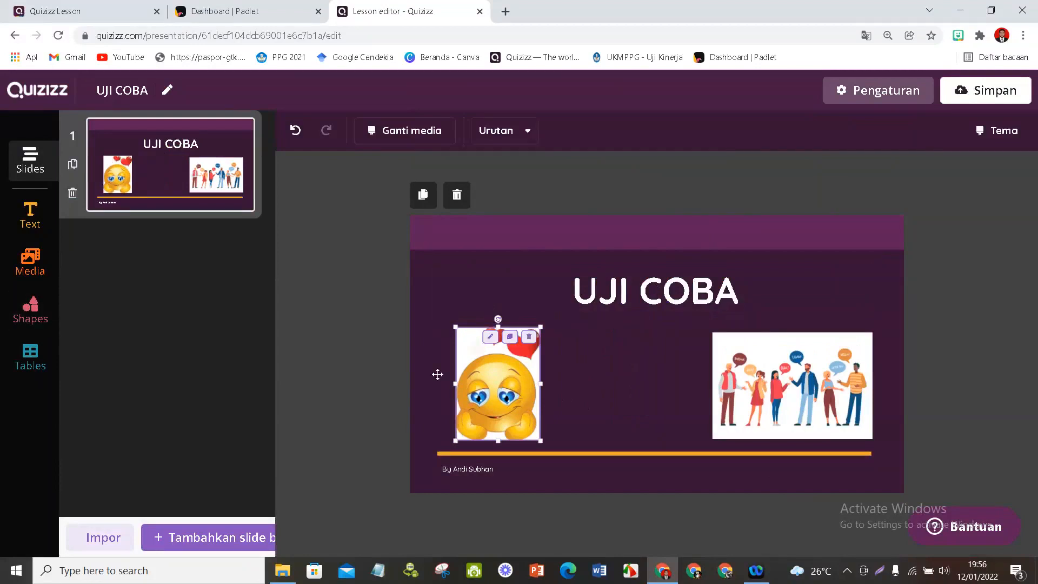
- Move the heart-eyed emoticon closer to the title and browse the Text & media templates for a new slide
drag(519, 438, 535, 407)
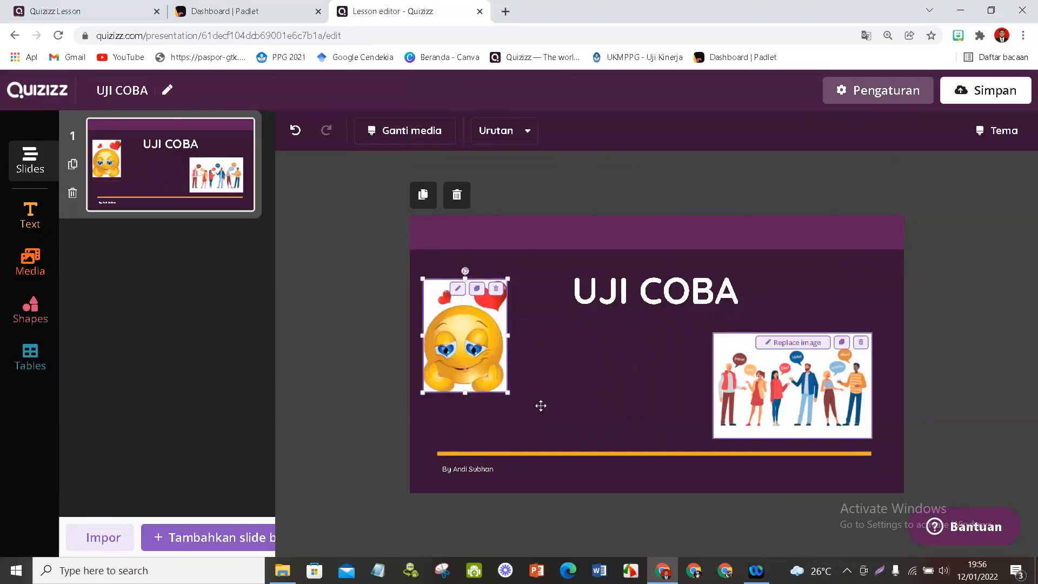
click(211, 538)
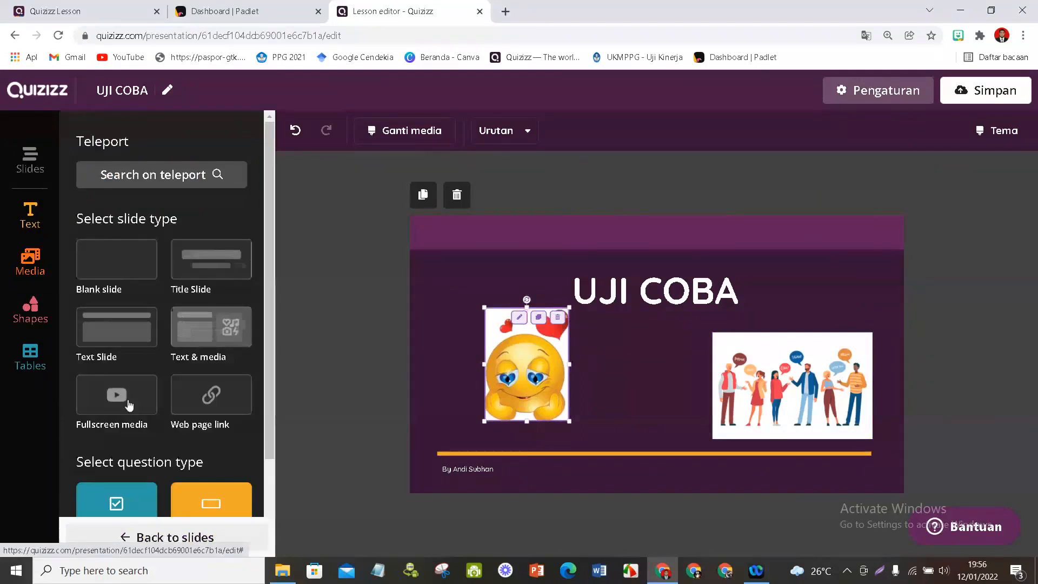
click(205, 344)
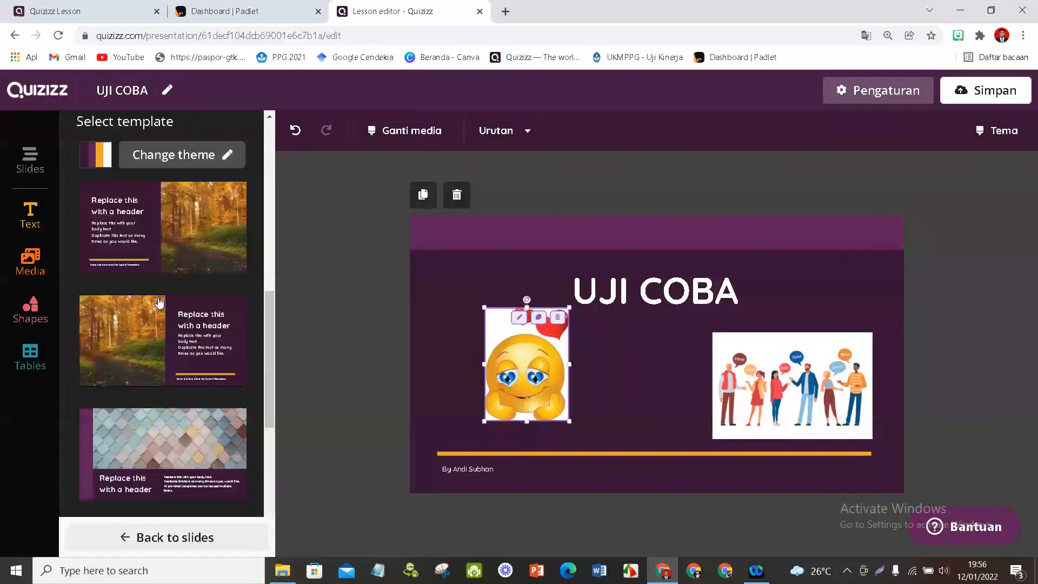
scroll(160, 324, down, 5)
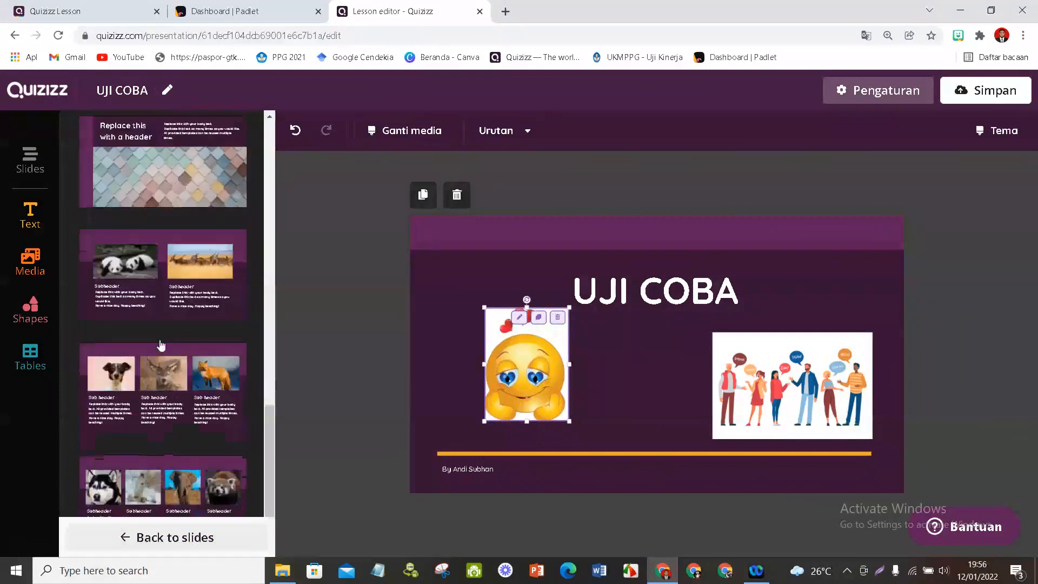
scroll(160, 345, up, 5)
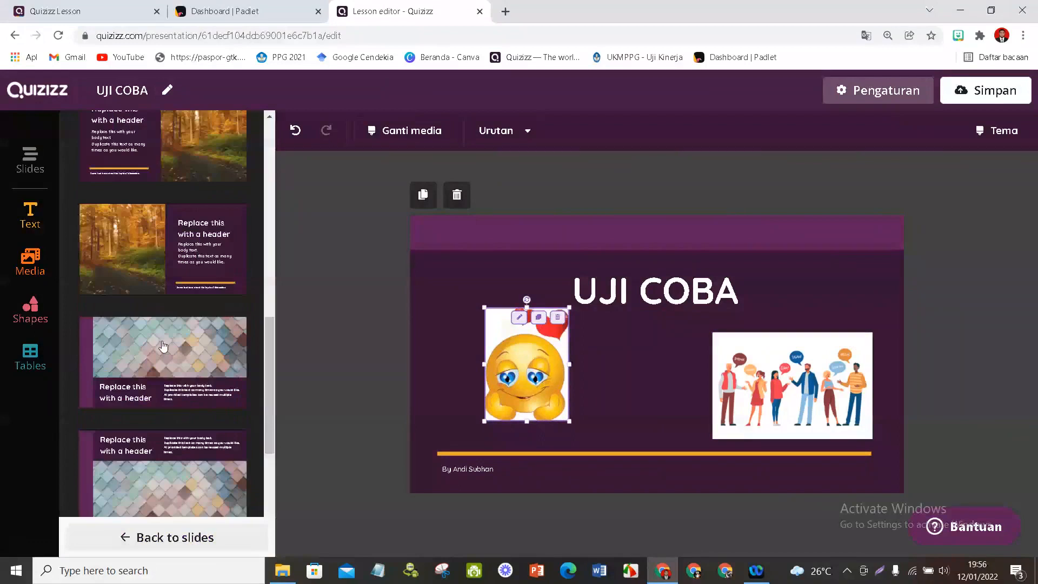
scroll(163, 346, up, 2)
click(186, 133)
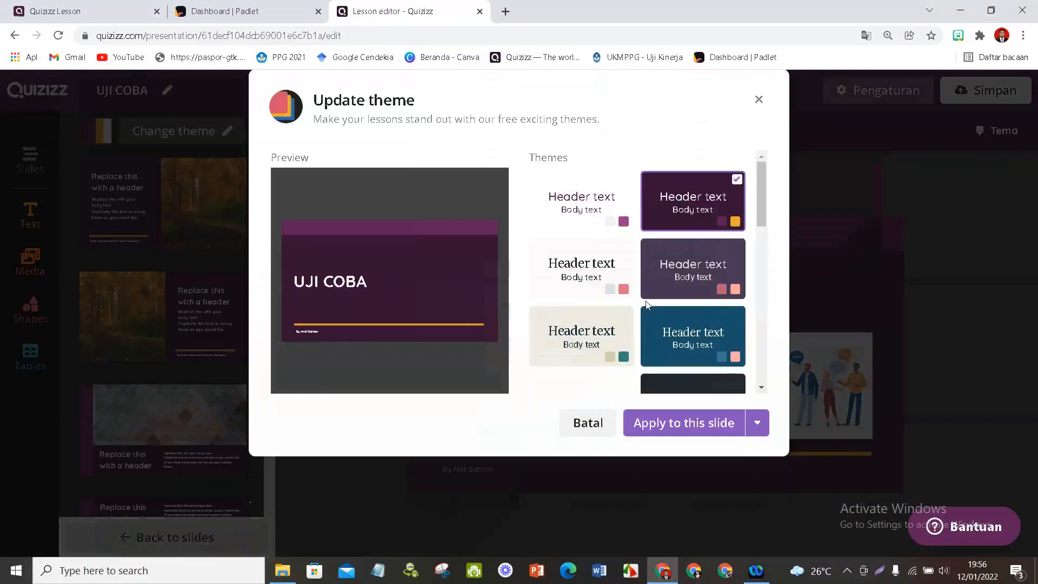
scroll(703, 308, down, 1)
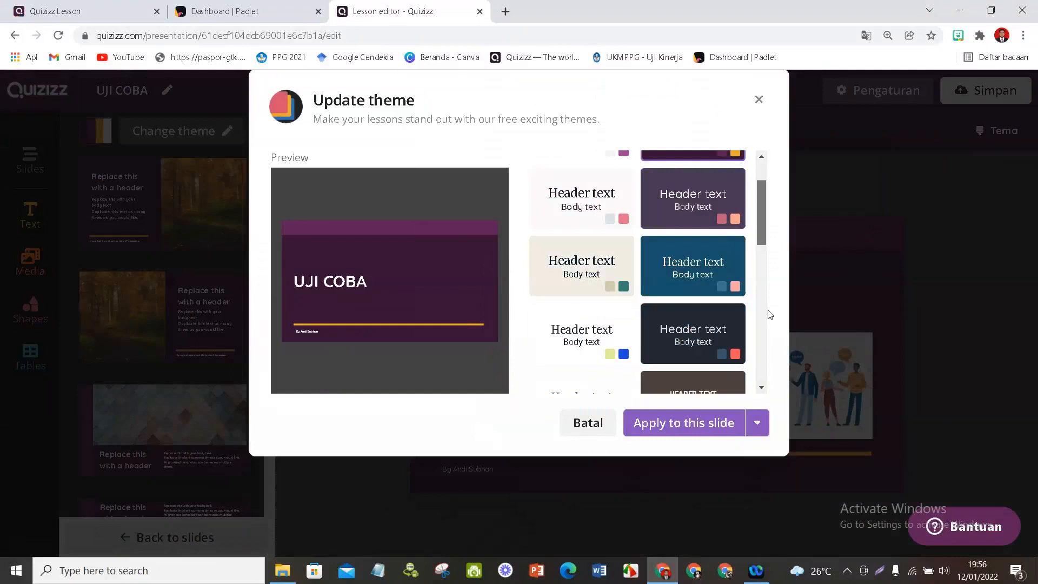
scroll(751, 171, down, 6)
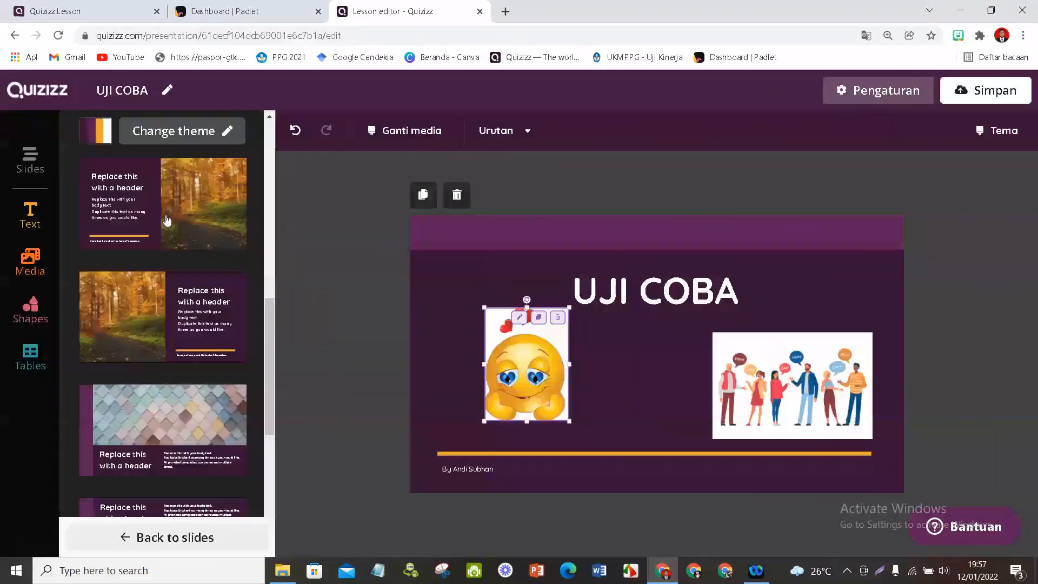
- Add a slide from the template with header and body text beside a forest photo, and delete the photo
click(167, 221)
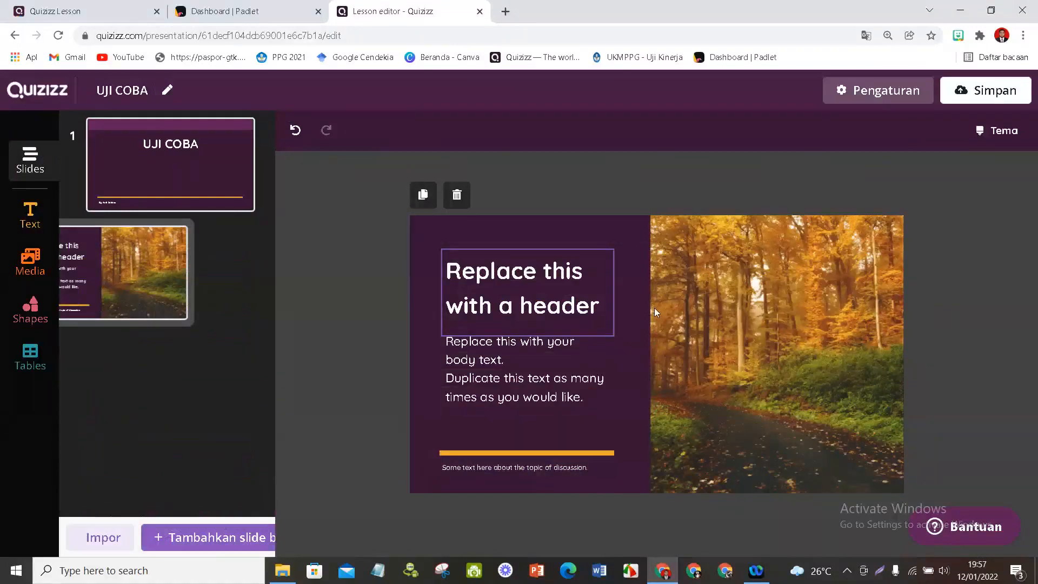
click(822, 232)
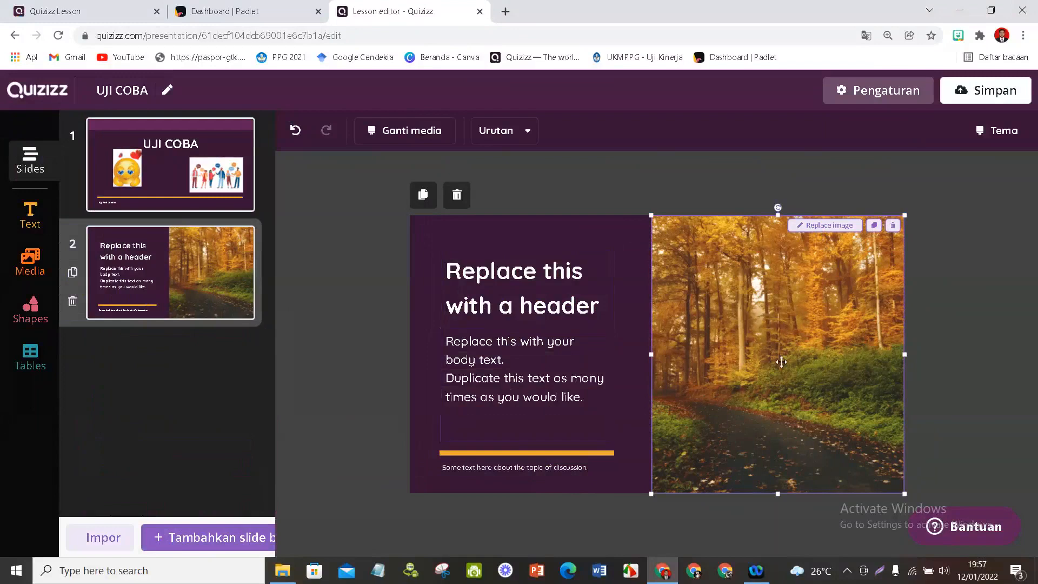
click(893, 225)
- Start inserting a YouTube video on the second slide and search for "kelompok sosial" plus the creator's name
click(31, 262)
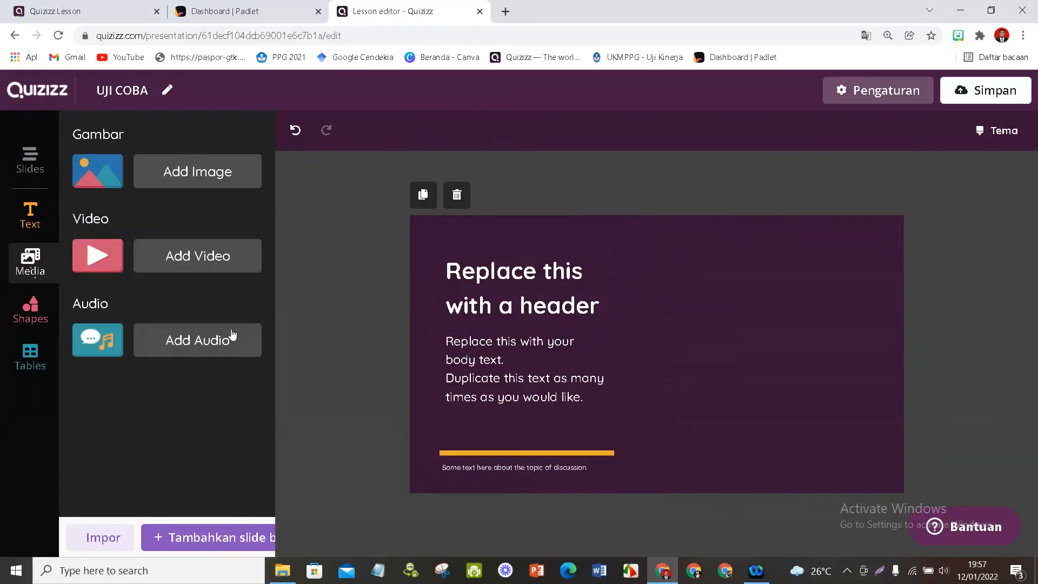
click(187, 255)
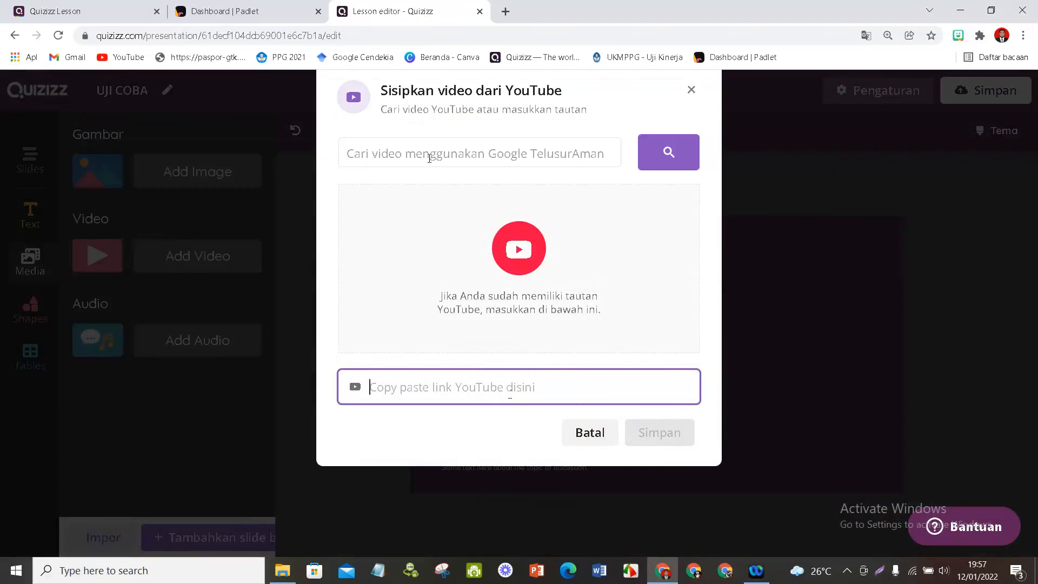
click(411, 158)
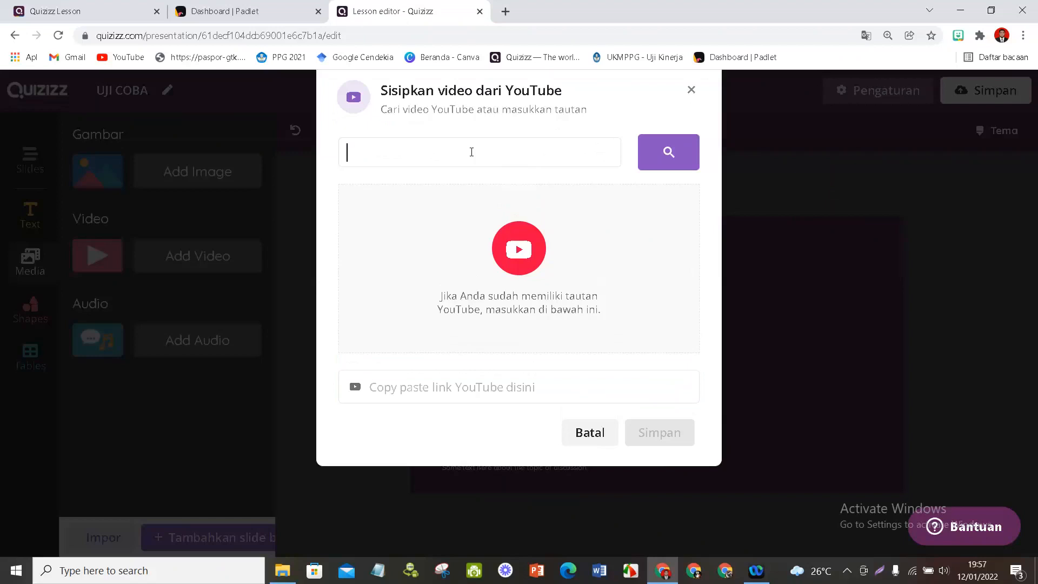
text(kelompok sosial andi s)
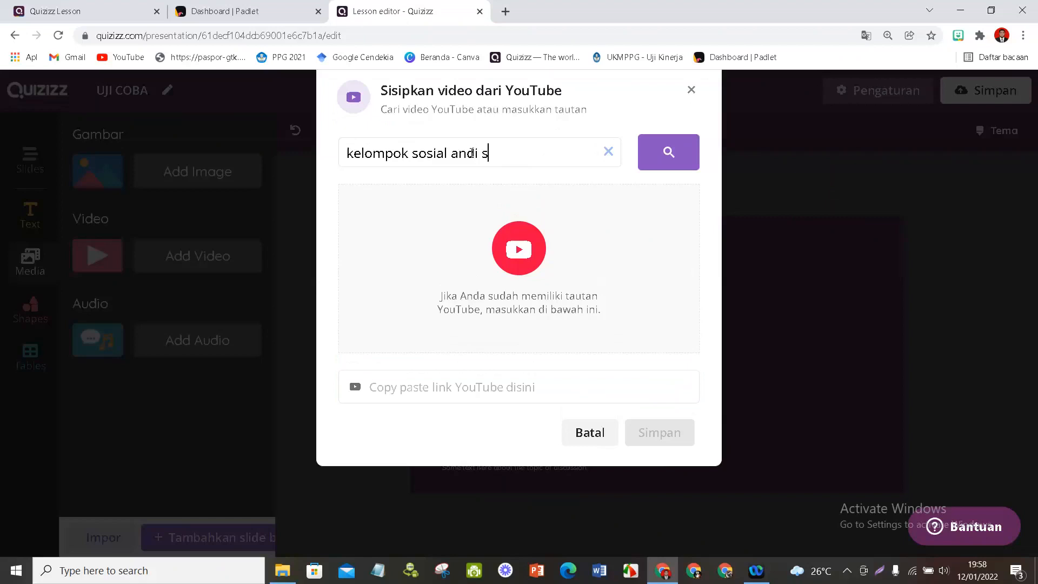
text(ubhan)
key(Return)
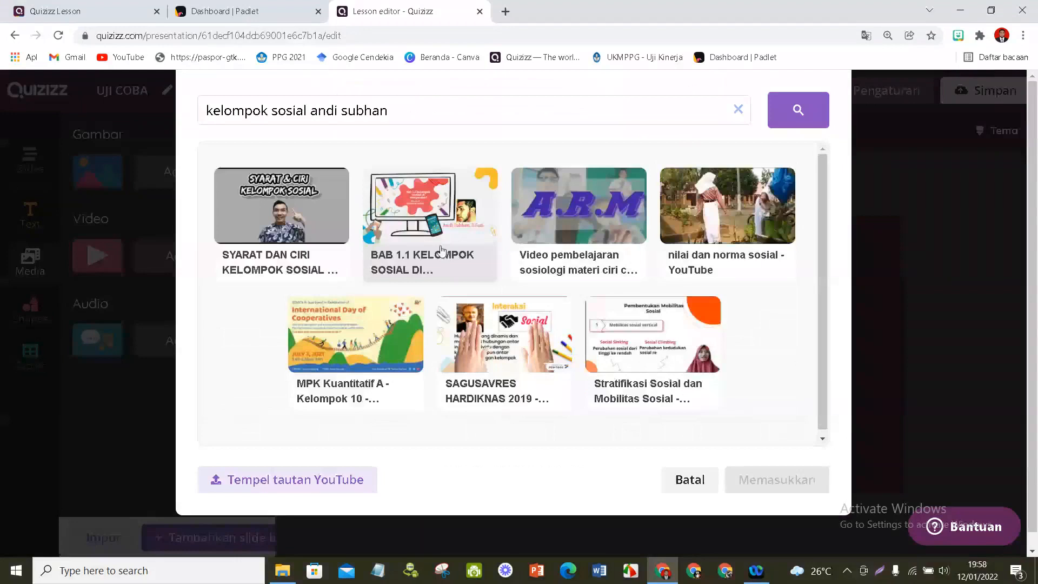
- Choose the video "BAB 1.1 KELOMPOK SOSIAL DI...", adjust its start and end times, insert it on the slide and deselect it
click(442, 250)
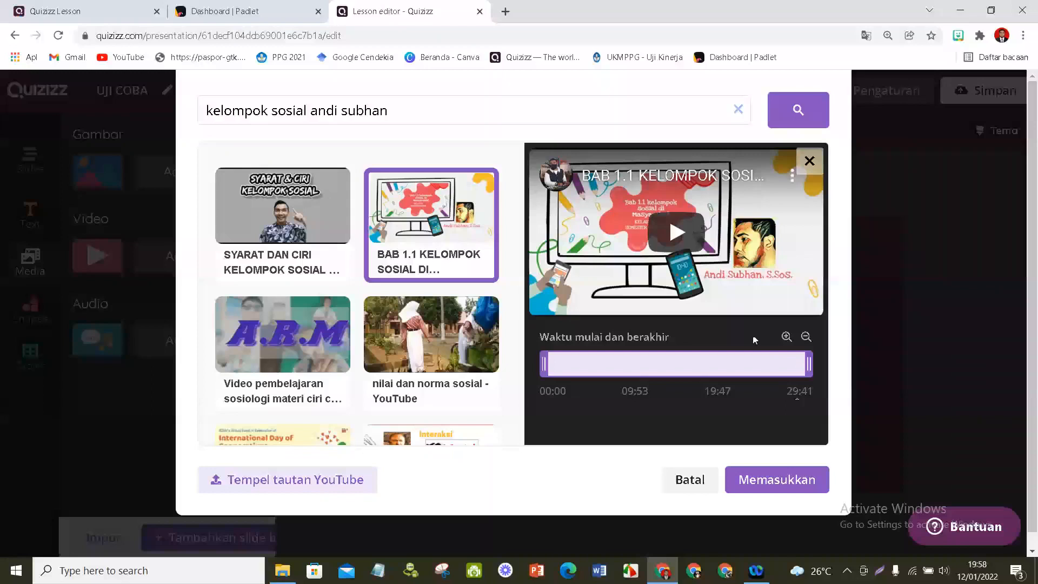
drag(758, 364, 806, 367)
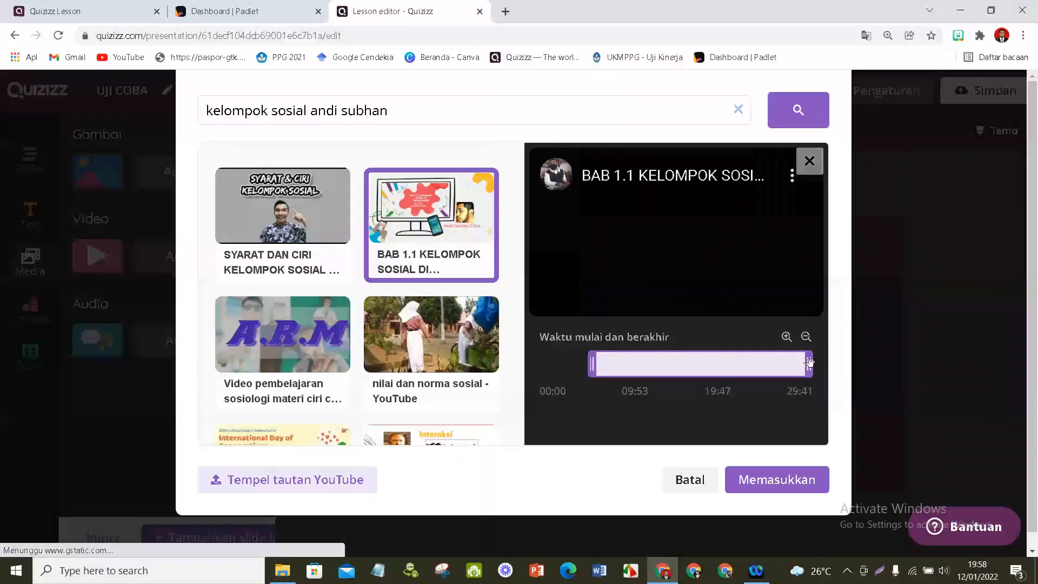
drag(809, 362, 592, 367)
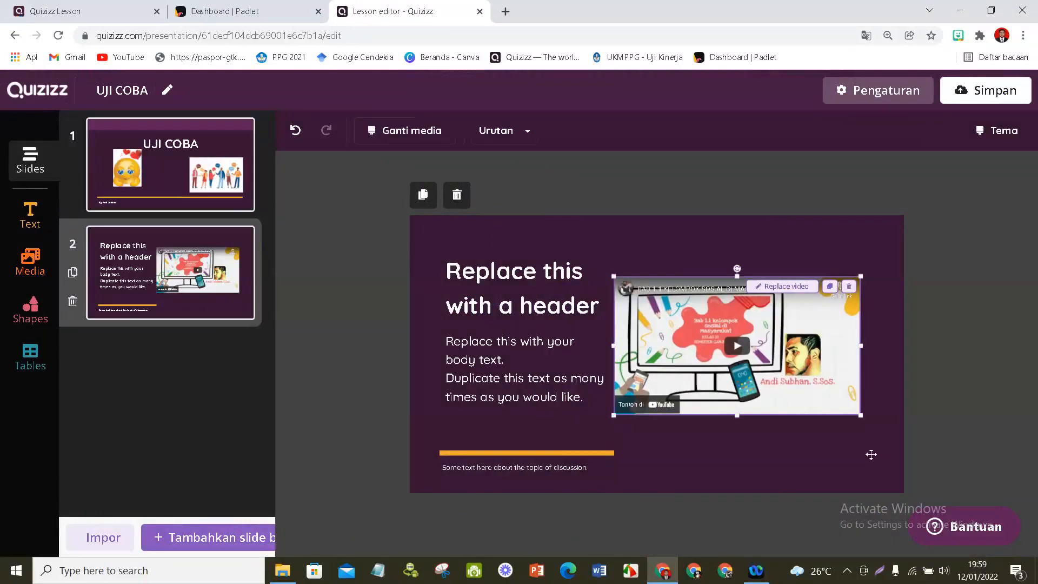
click(720, 255)
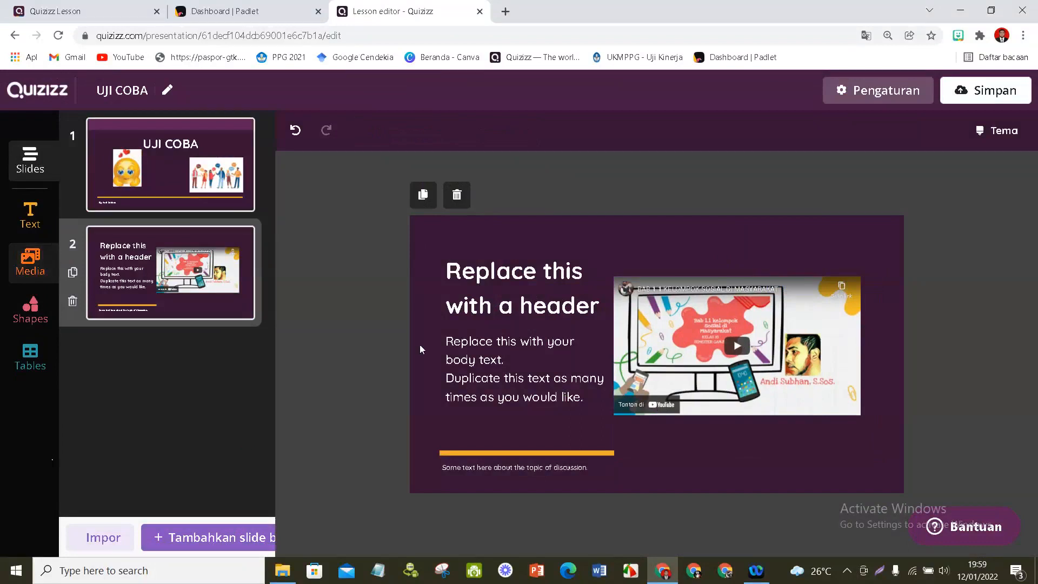
- Delete the placeholder body text box and the placeholder header text box from the second slide
click(482, 348)
key(BackSpace)
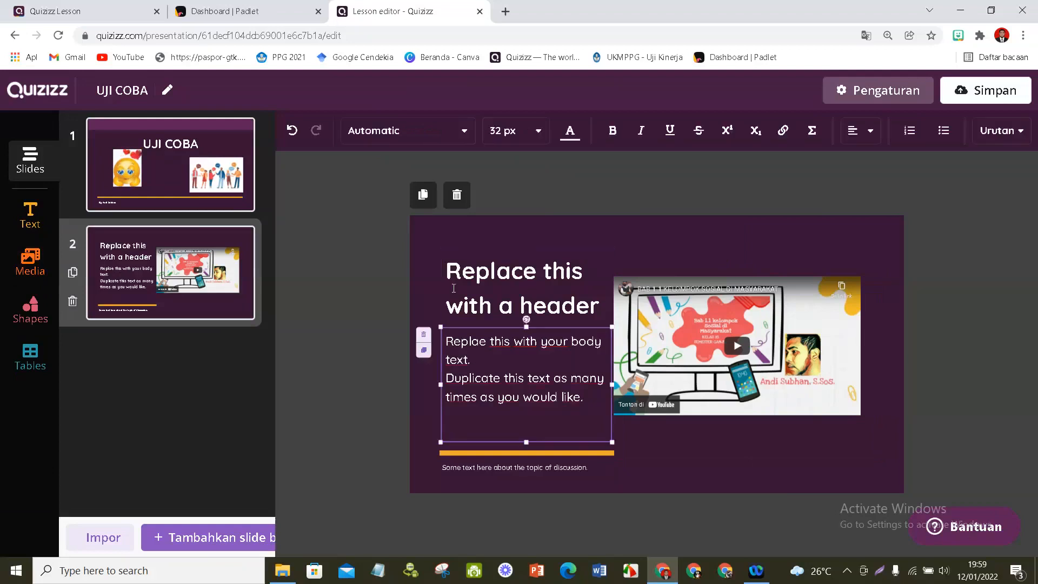
key(Delete)
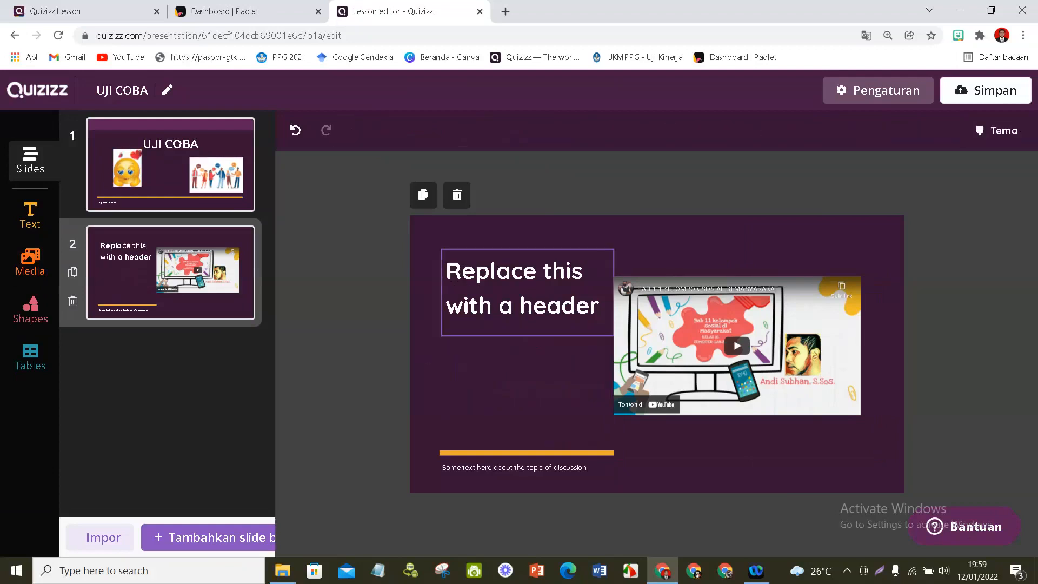
click(457, 261)
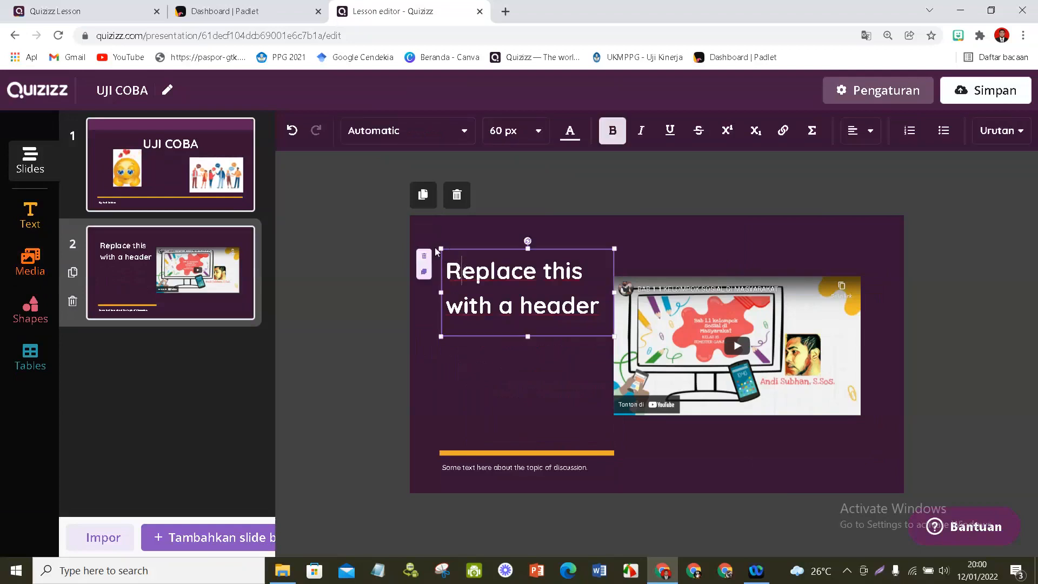
key(Delete)
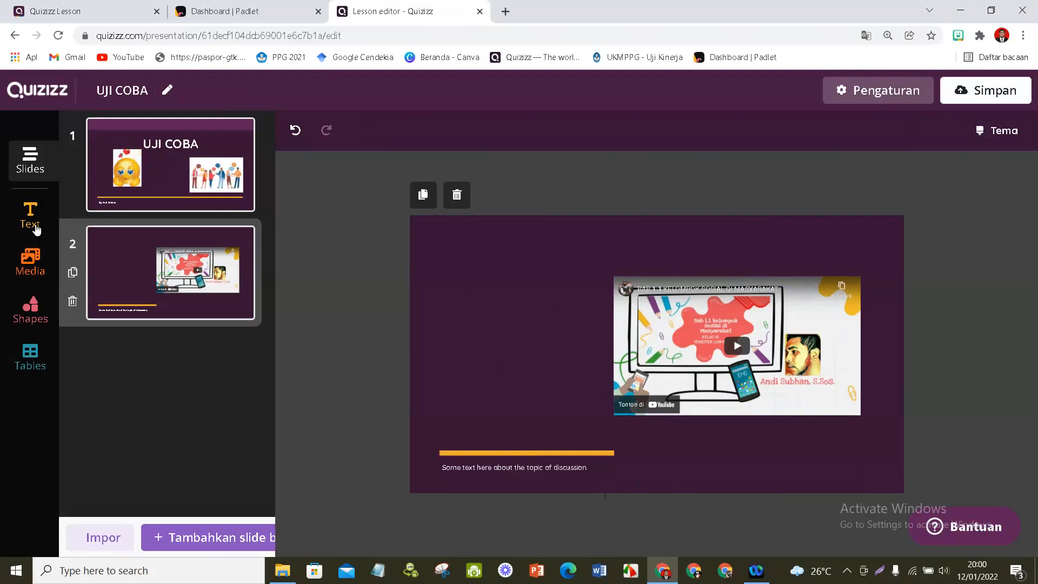
- Start adding an audio clip to the second slide, open the MP3 file chooser and cancel the file selection
click(32, 265)
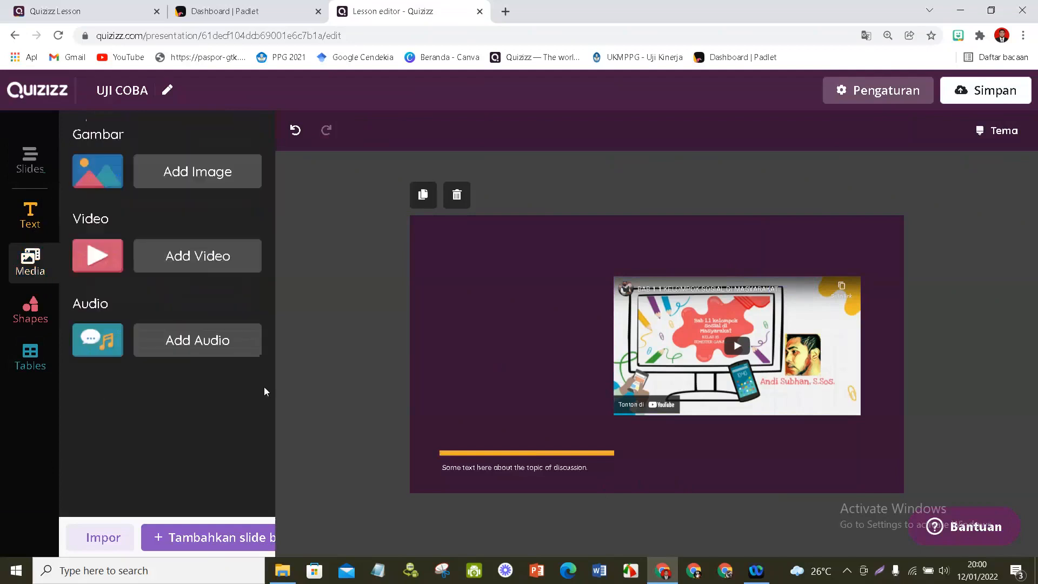
click(180, 343)
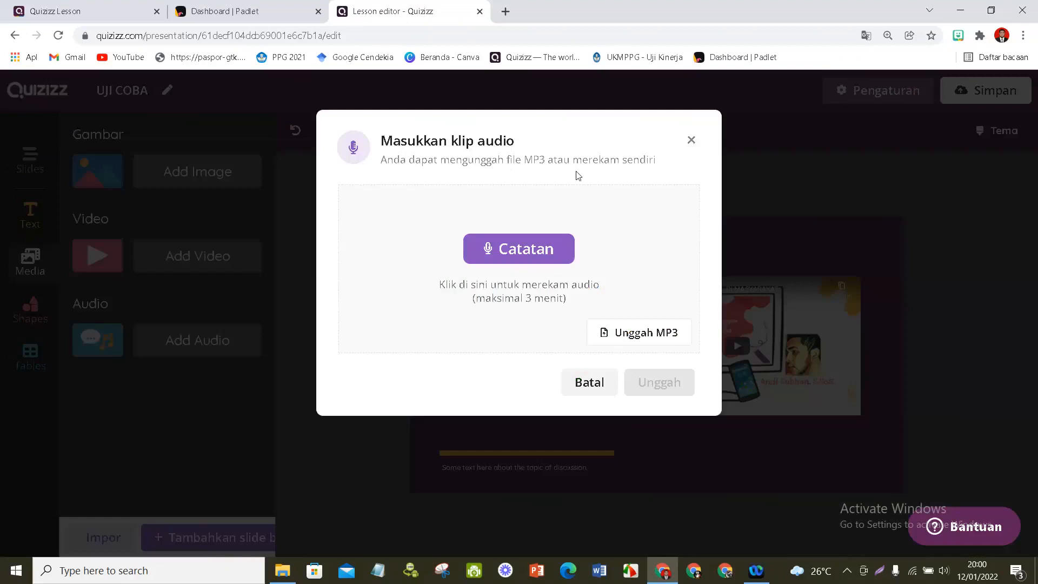
click(636, 335)
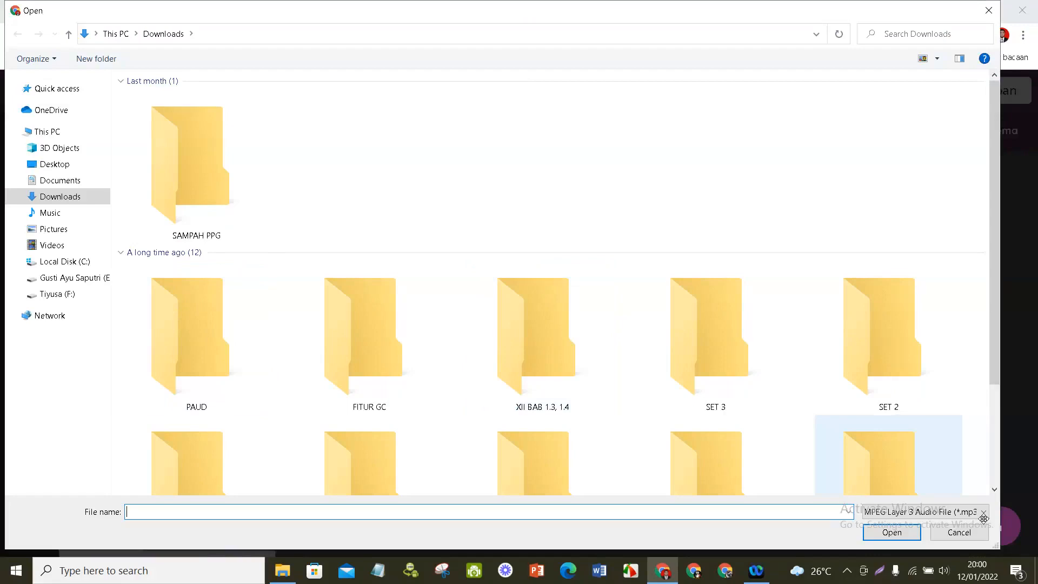
click(962, 532)
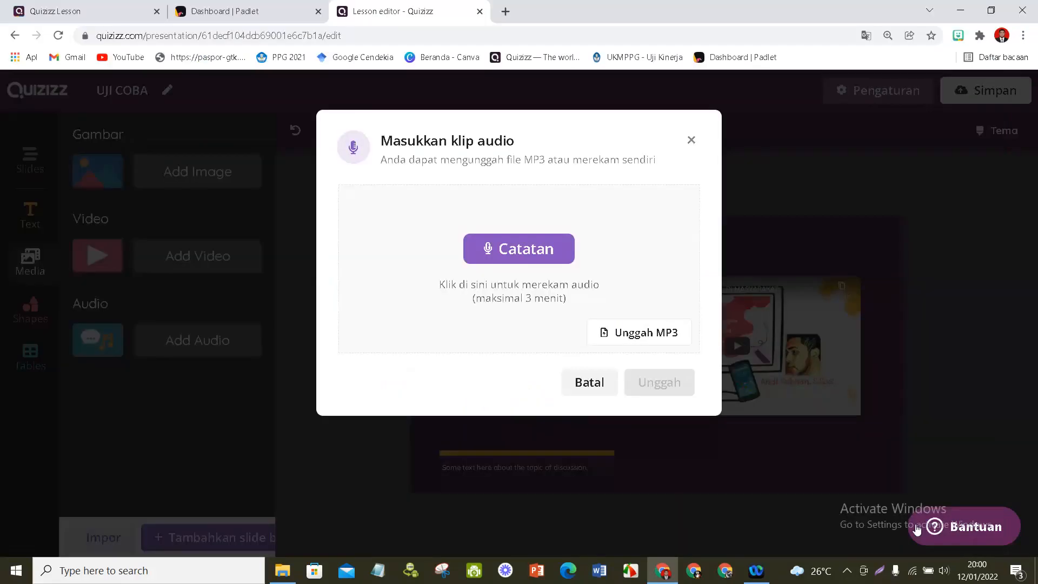
- Record an audio clip of about 14 seconds for the slide
click(513, 256)
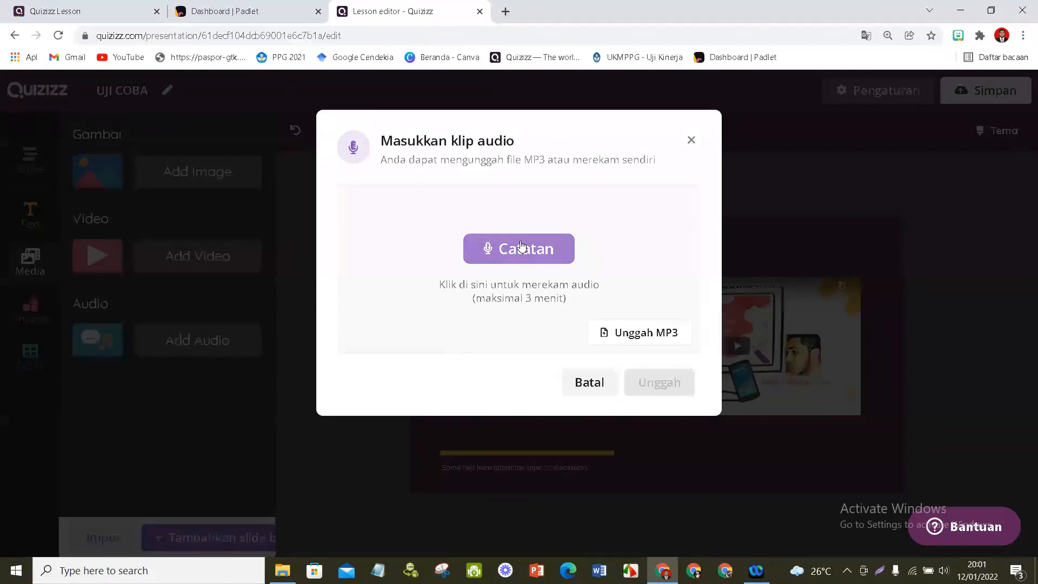
click(531, 257)
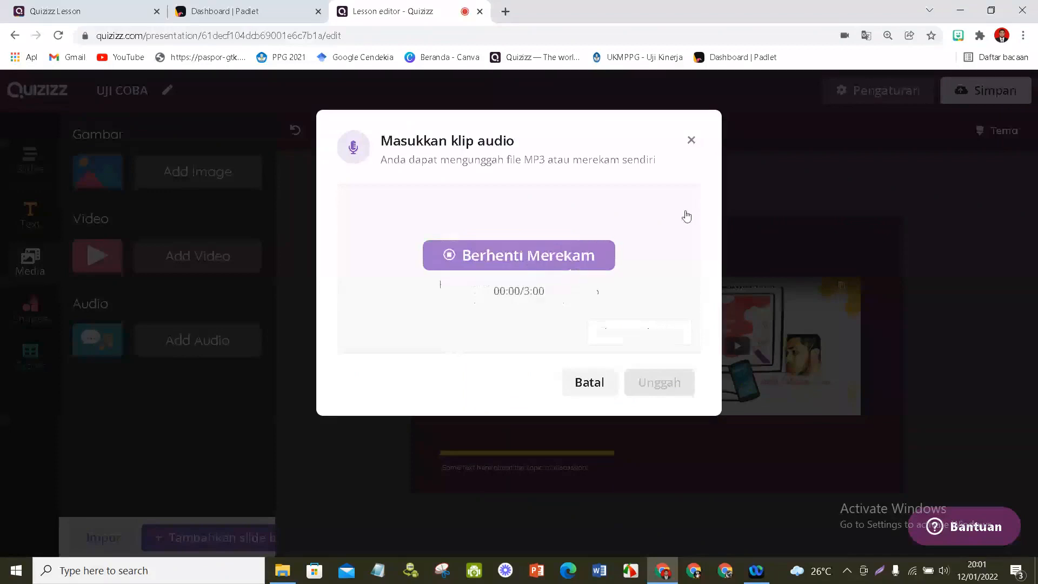
click(528, 260)
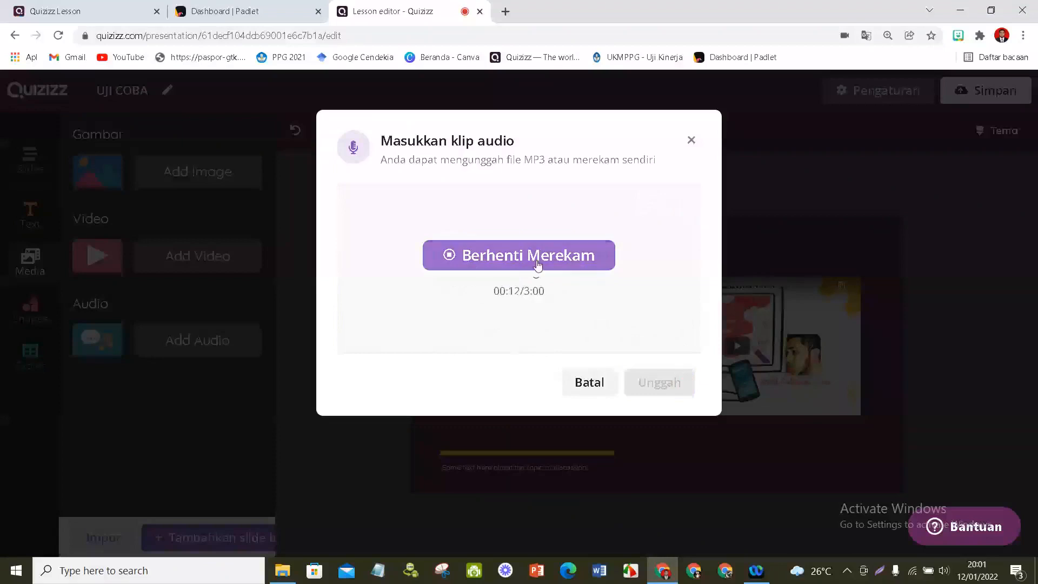
click(537, 266)
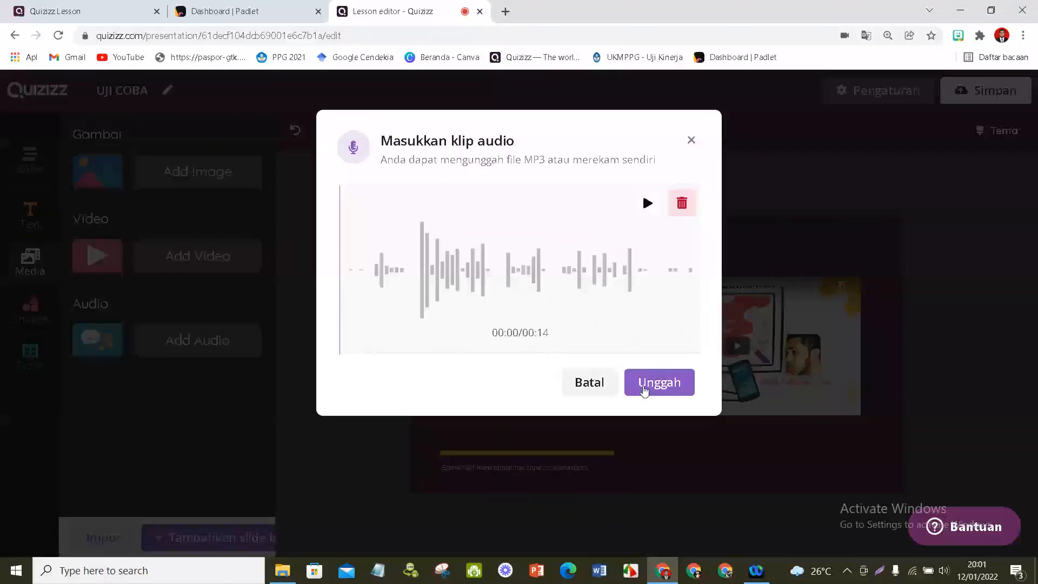
- Play back the recorded audio clip, set the speaker volume to 81 and upload the recording to the slide
click(647, 205)
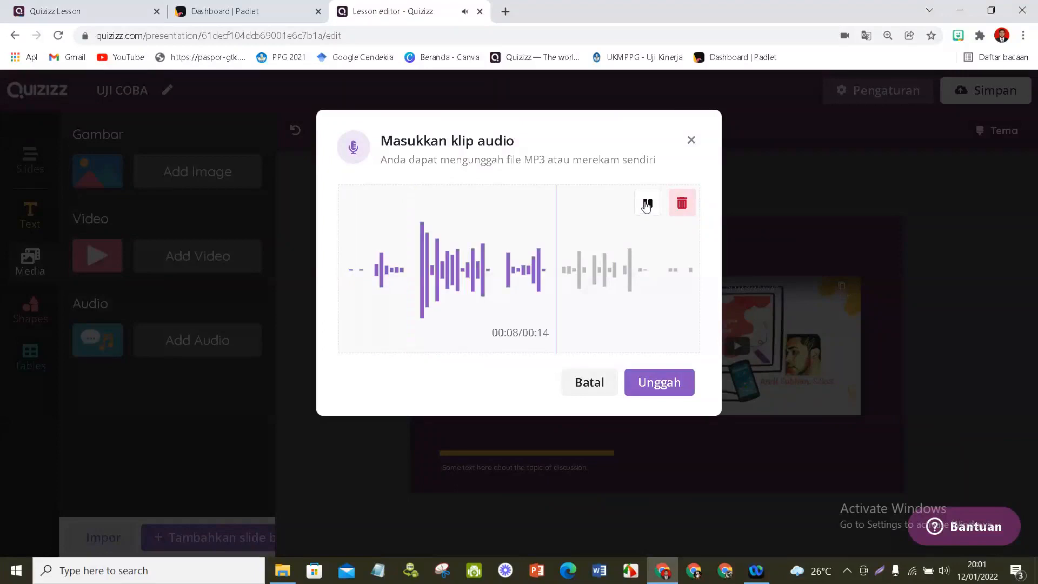
click(945, 571)
drag(913, 539, 964, 539)
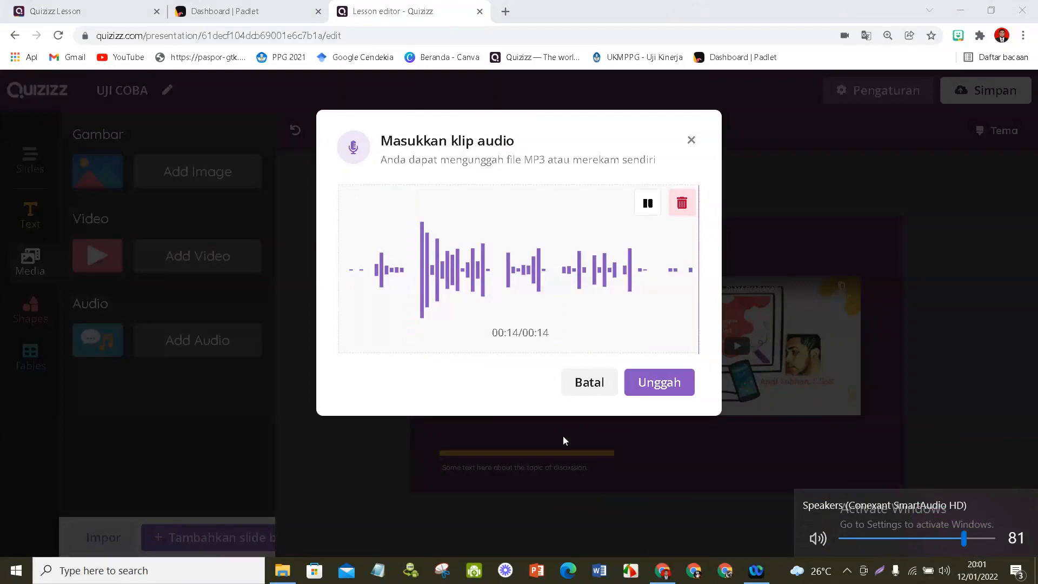
click(548, 279)
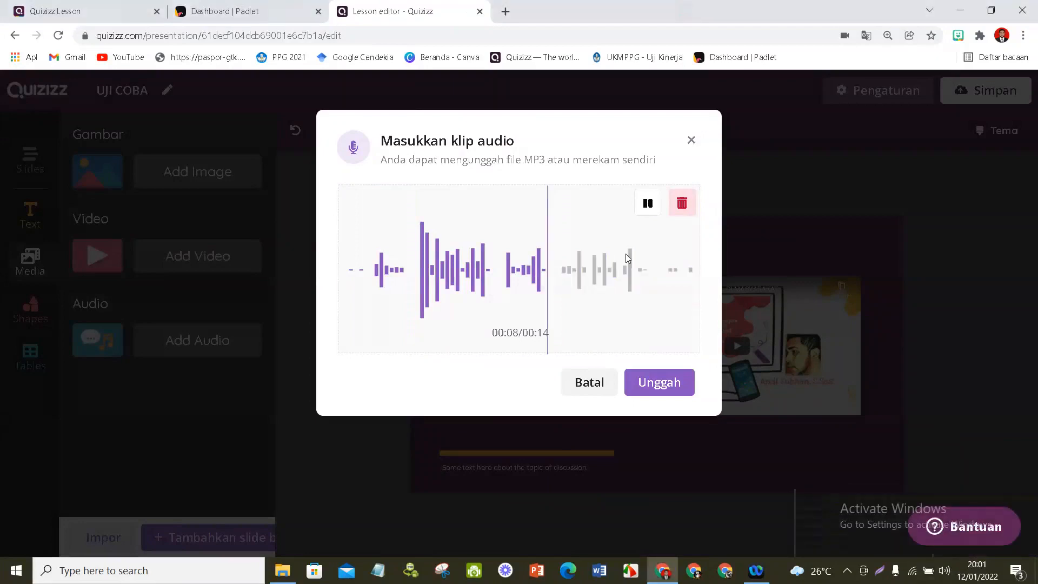
click(665, 389)
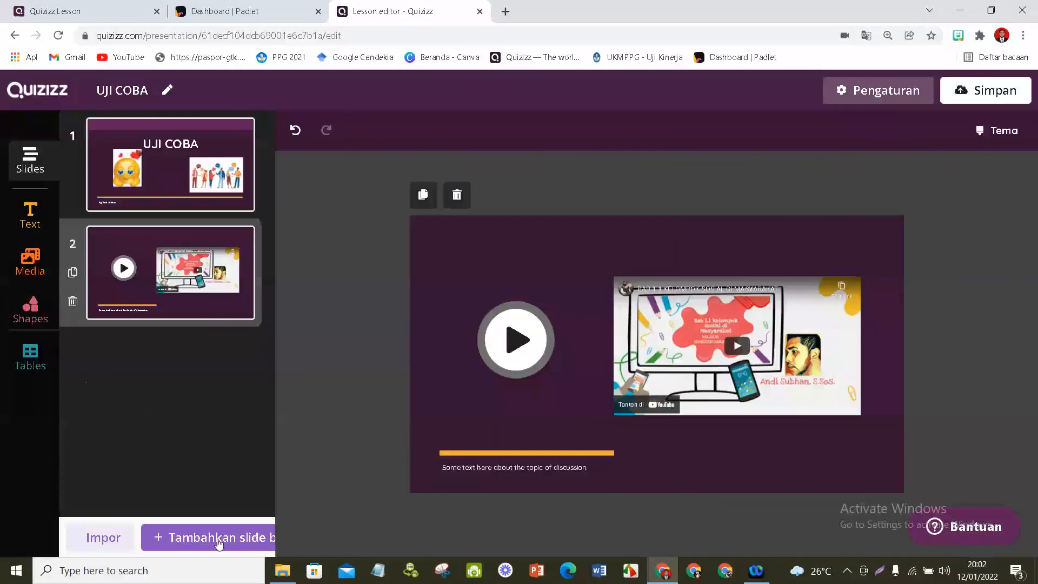
- Add a web page link slide as the lesson's third slide and switch to the Padlet dashboard
click(219, 543)
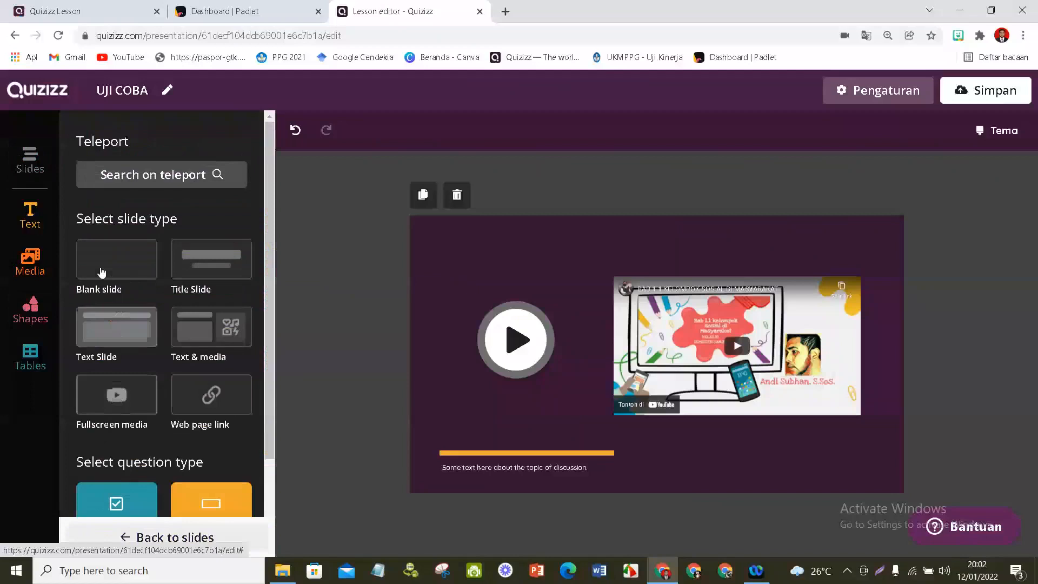
click(207, 403)
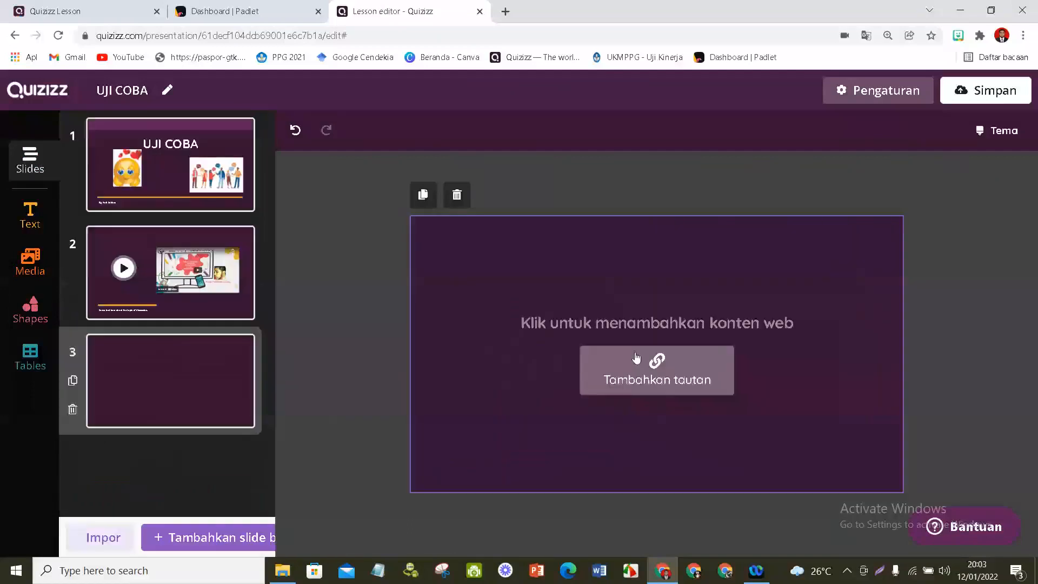
click(266, 17)
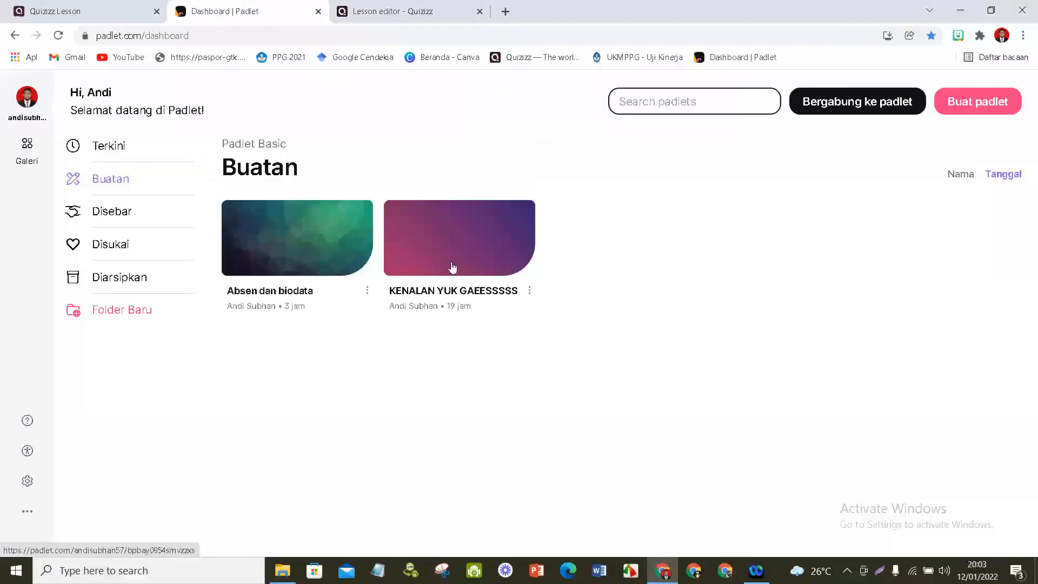
- Start a new padlet, preview the sample board of the Dinding layout and create a blank padlet
click(973, 106)
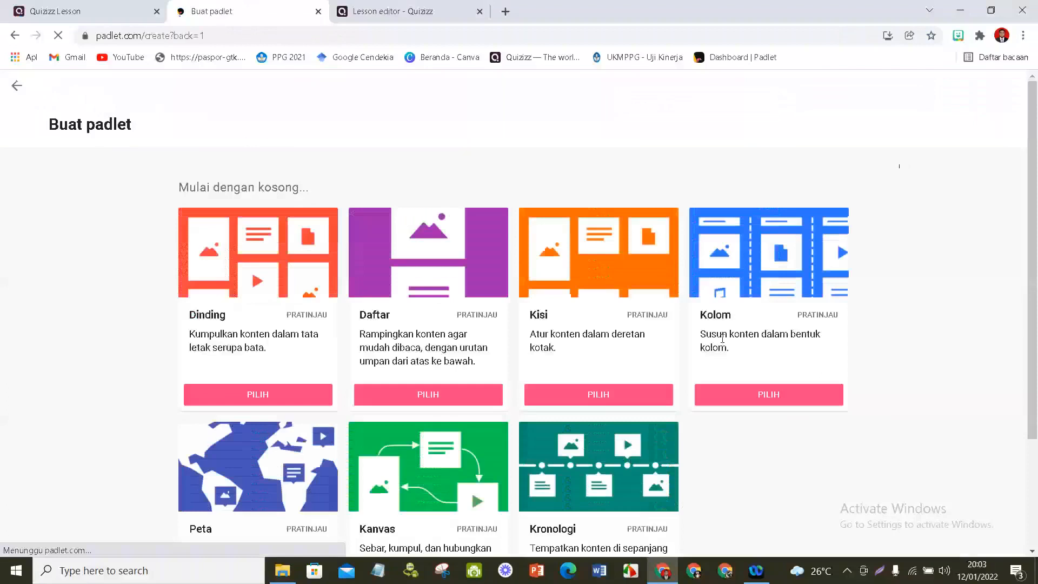
scroll(604, 345, down, 3)
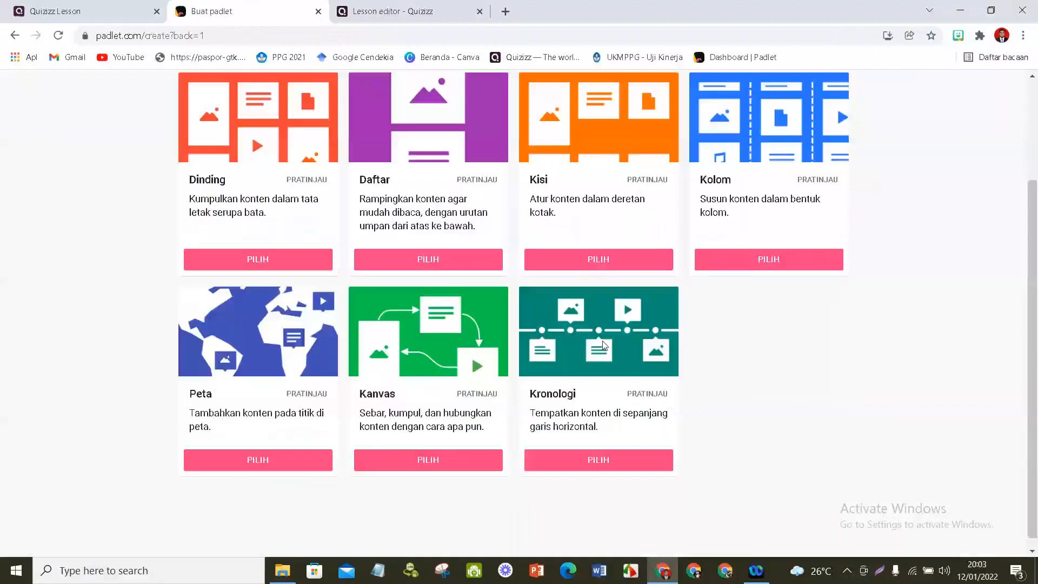
scroll(488, 204, up, 1)
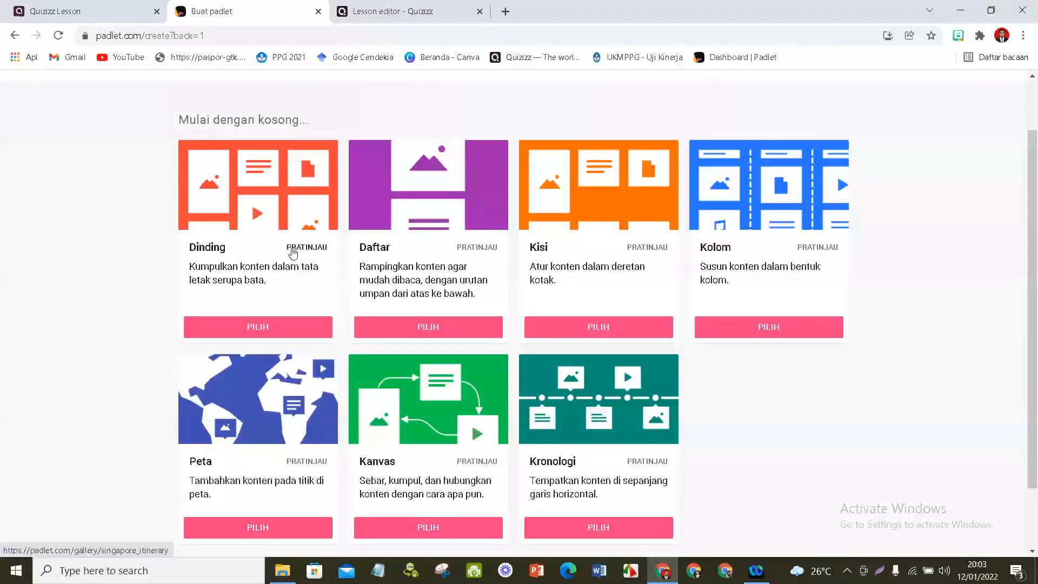
click(292, 252)
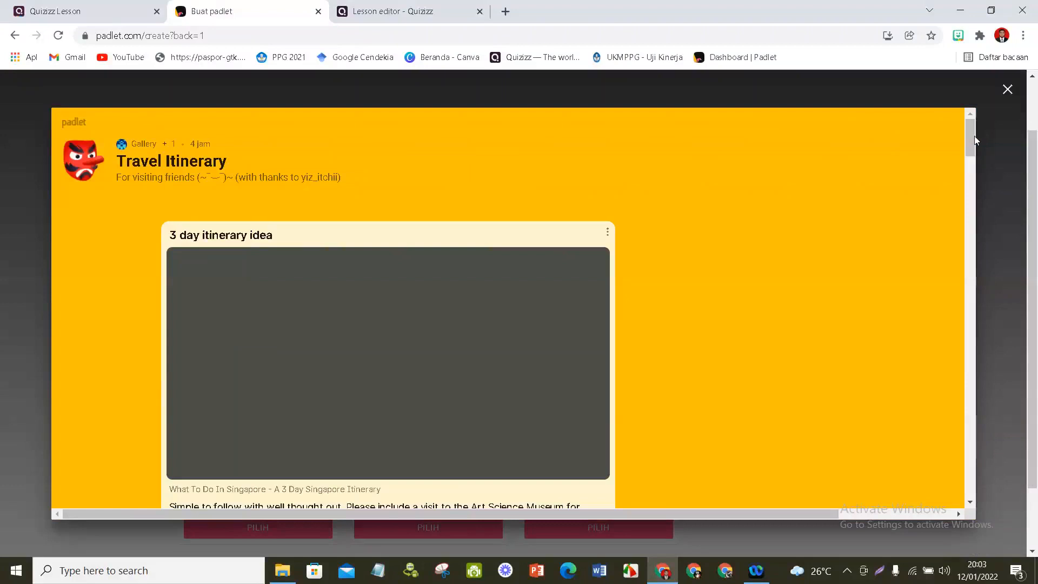
drag(971, 137, 971, 188)
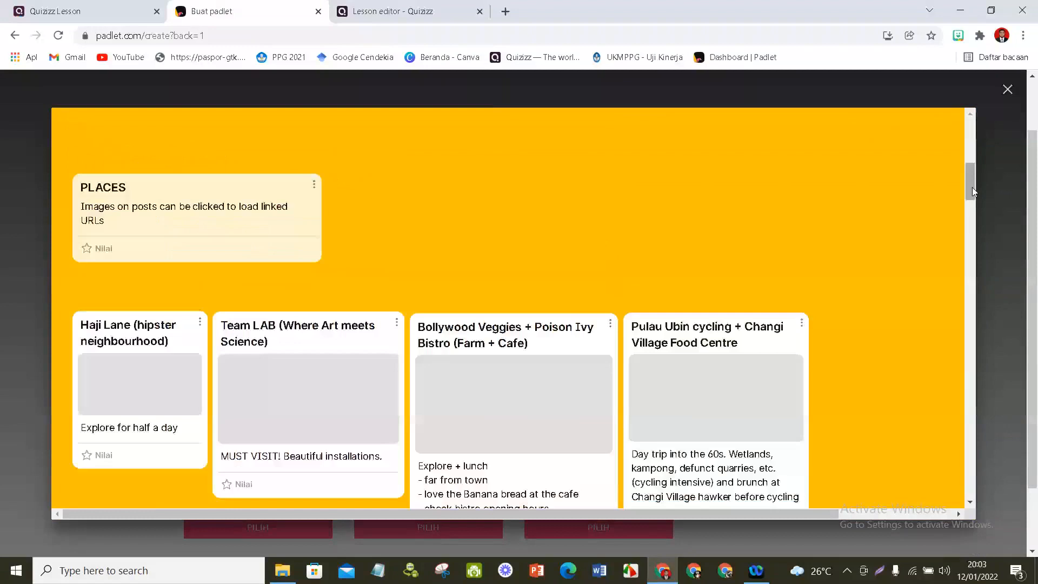
drag(973, 188, 973, 199)
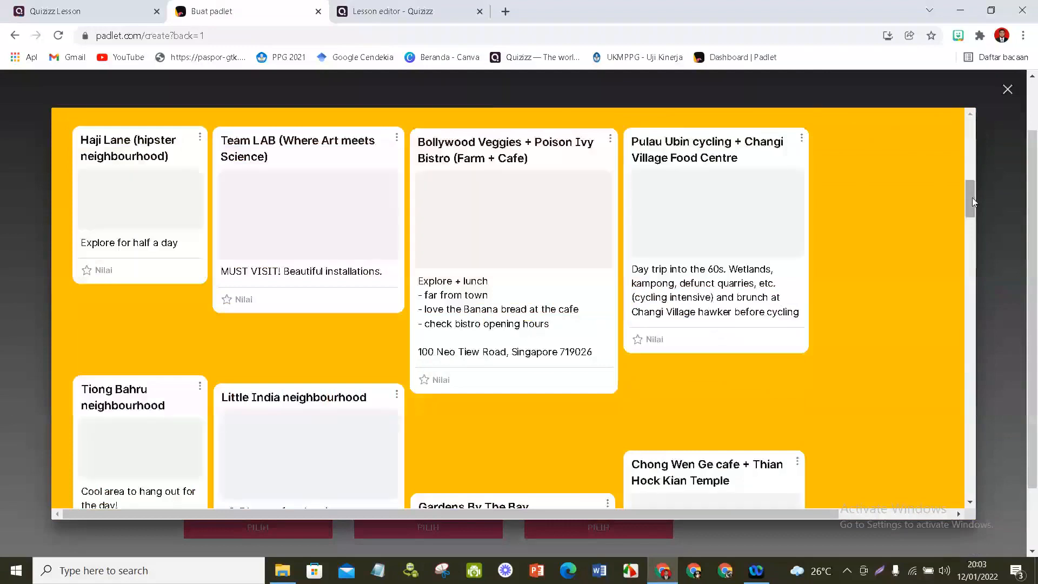
drag(973, 198, 982, 132)
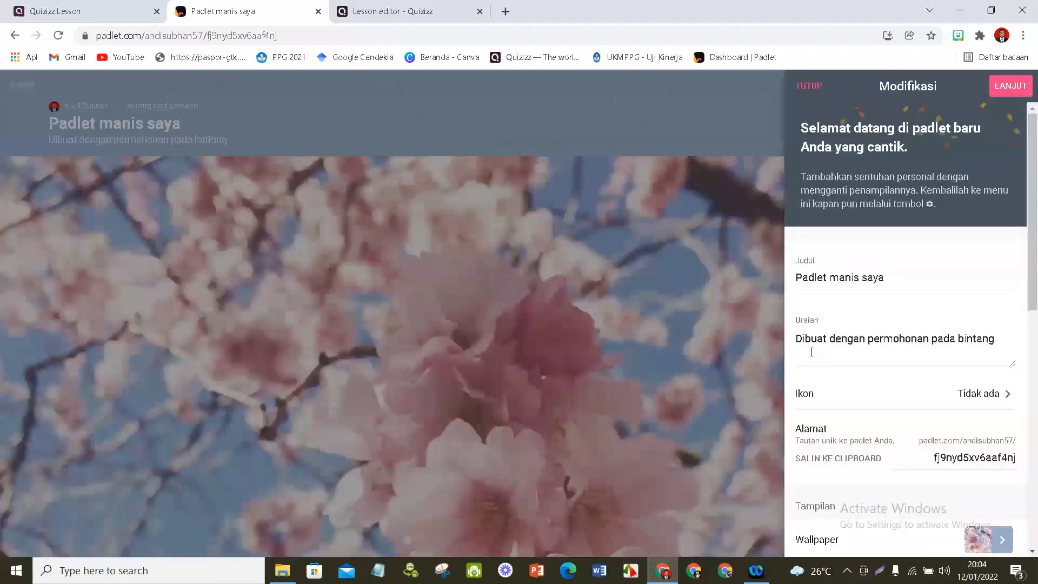
- Set the new padlet's title to "KOMUNIKASI"
scroll(956, 315, down, 10)
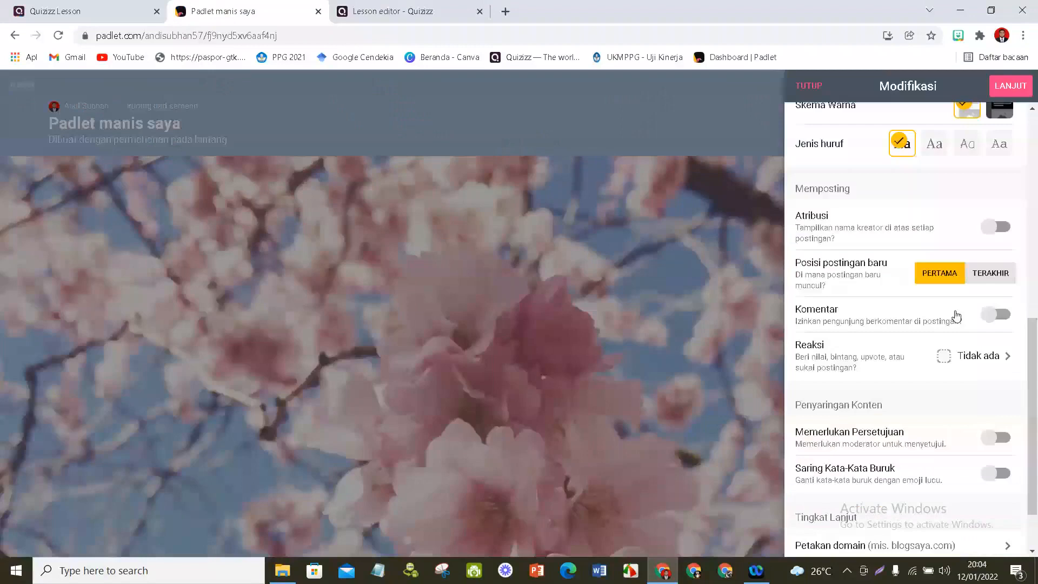
scroll(956, 316, up, 10)
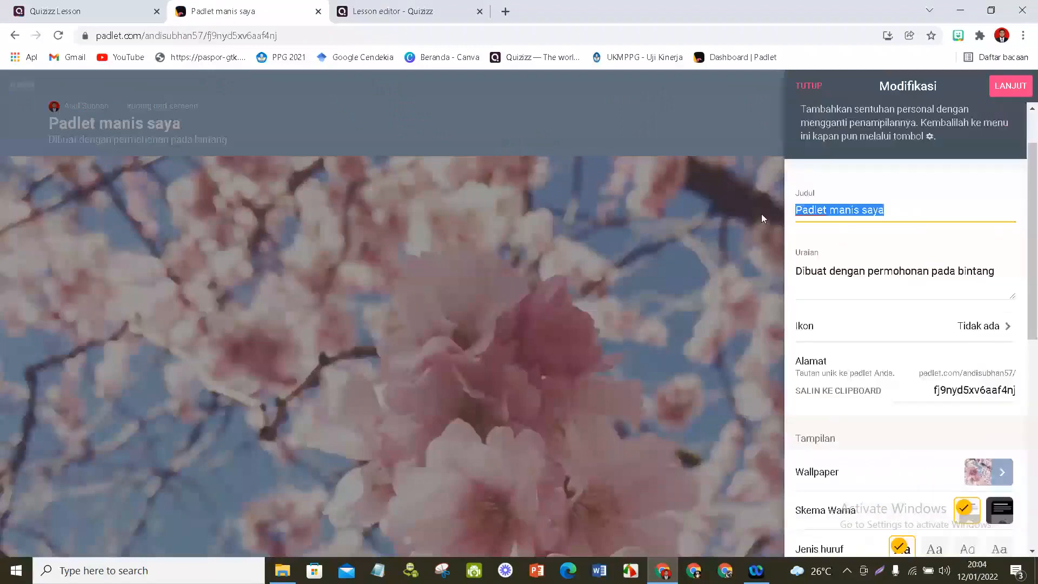
text(KO)
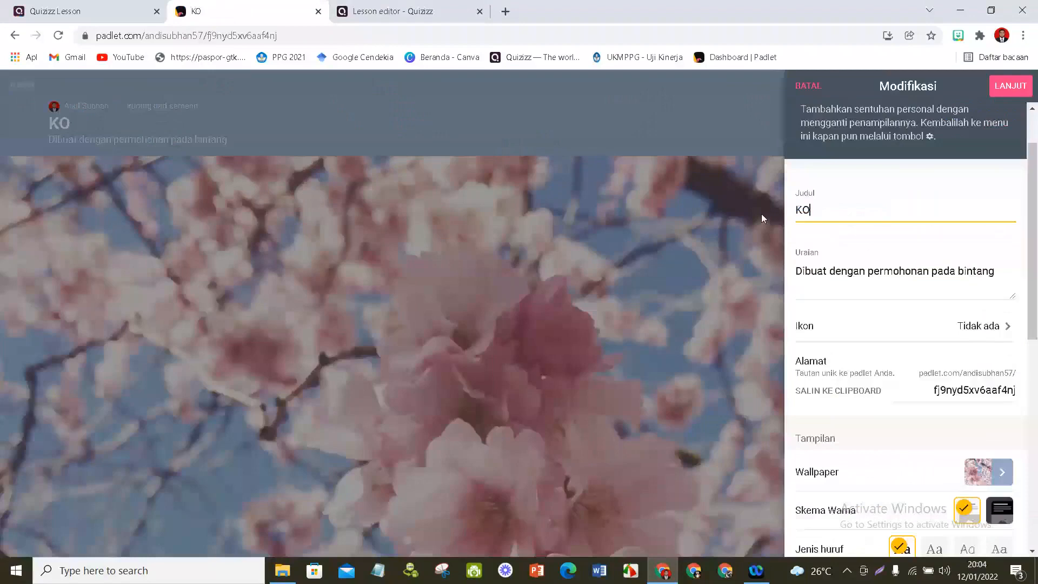
text(MUNIKASI)
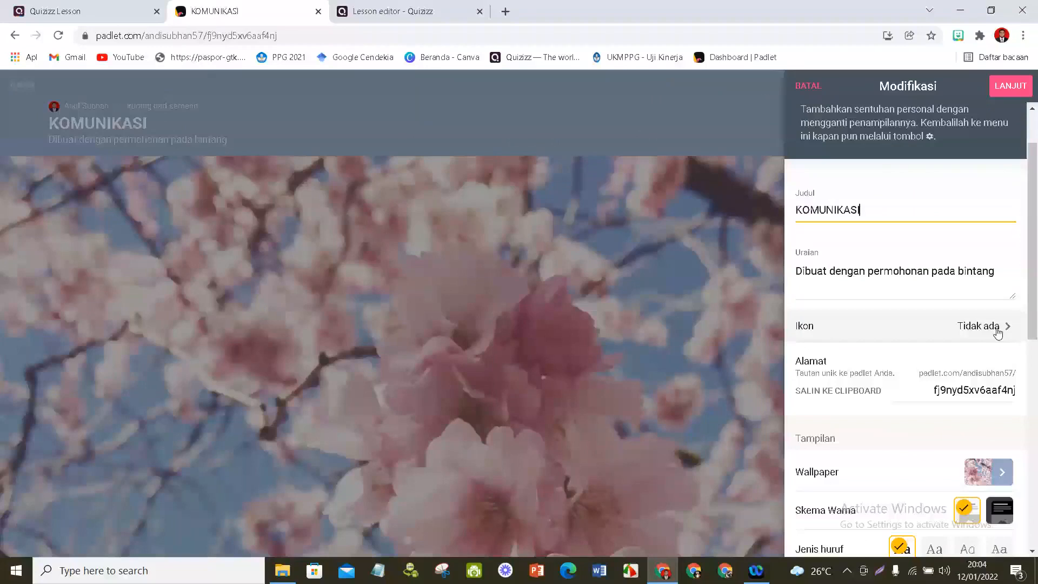
- Upload "Kami akan melaksanakan UJI PENGETAHUAN PPG pada hari Minggu tanggal 12-21-2021.png" from Downloads as the padlet's custom icon
click(998, 330)
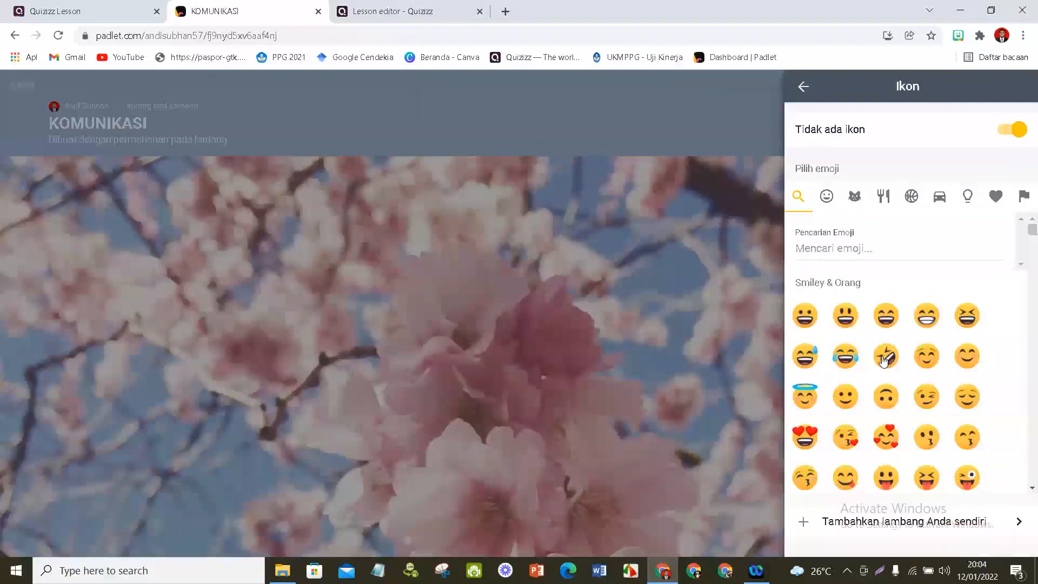
scroll(893, 433, down, 4)
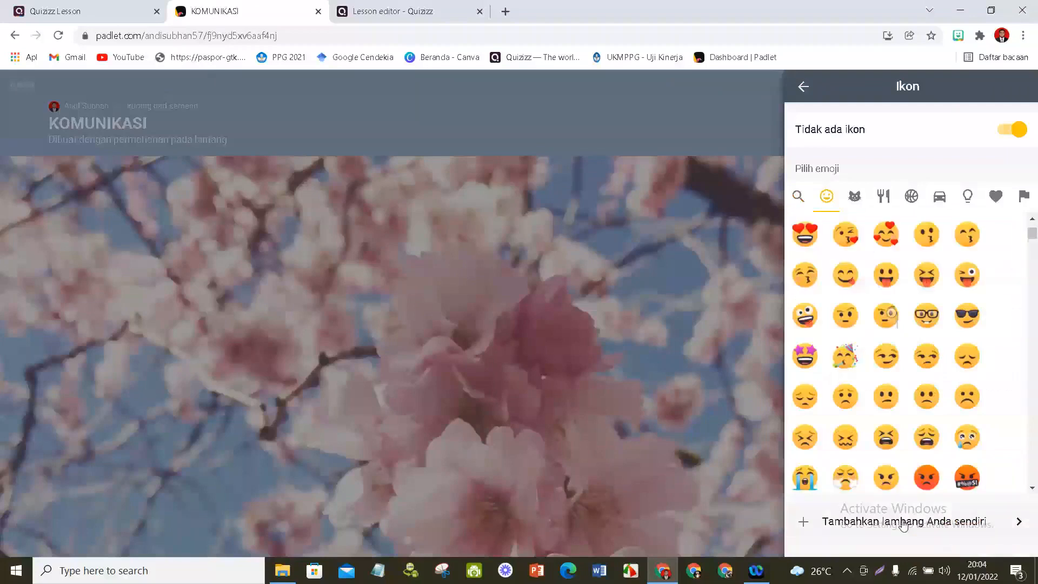
click(904, 522)
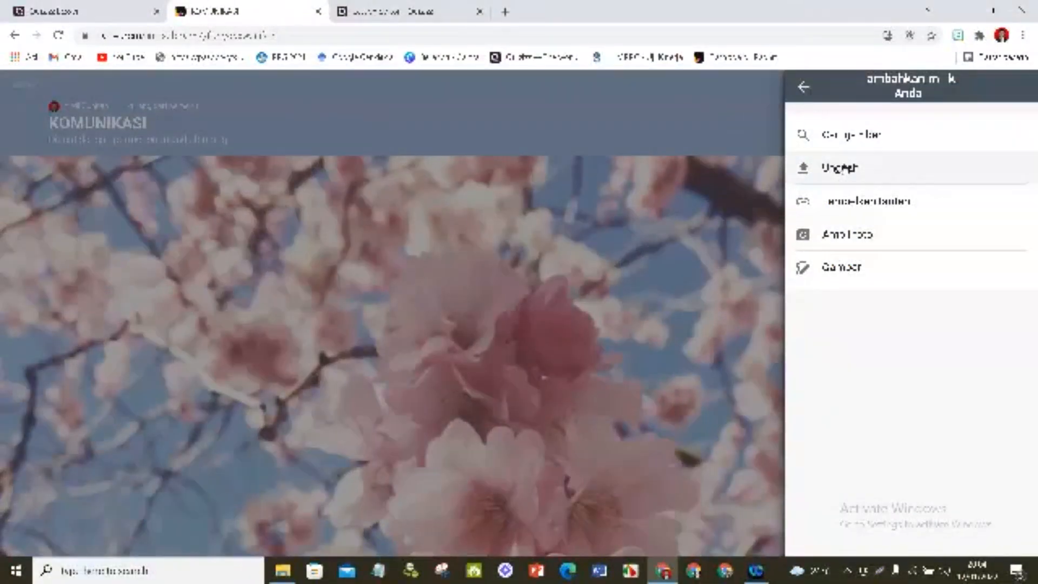
click(847, 170)
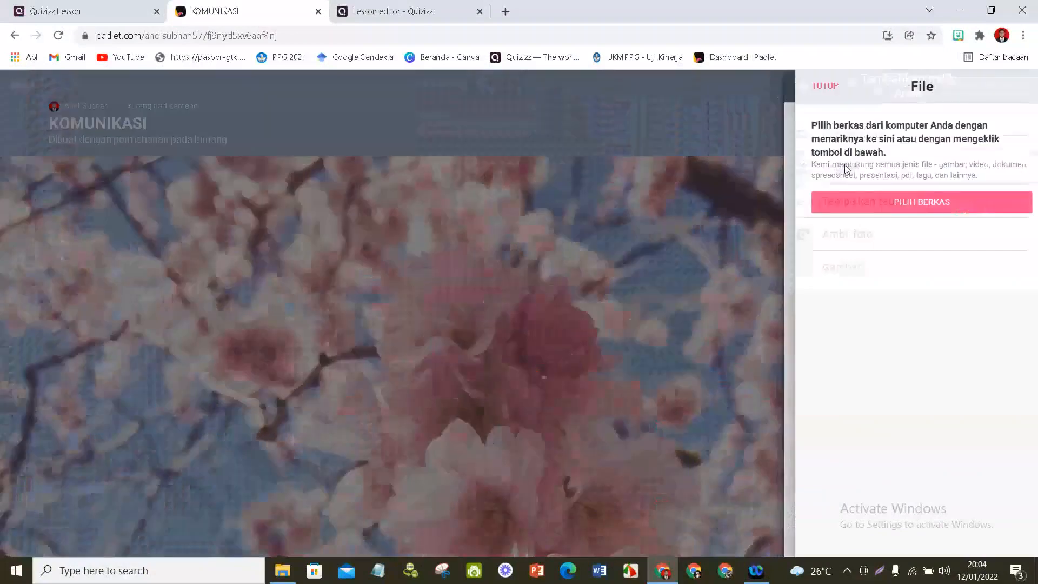
click(918, 203)
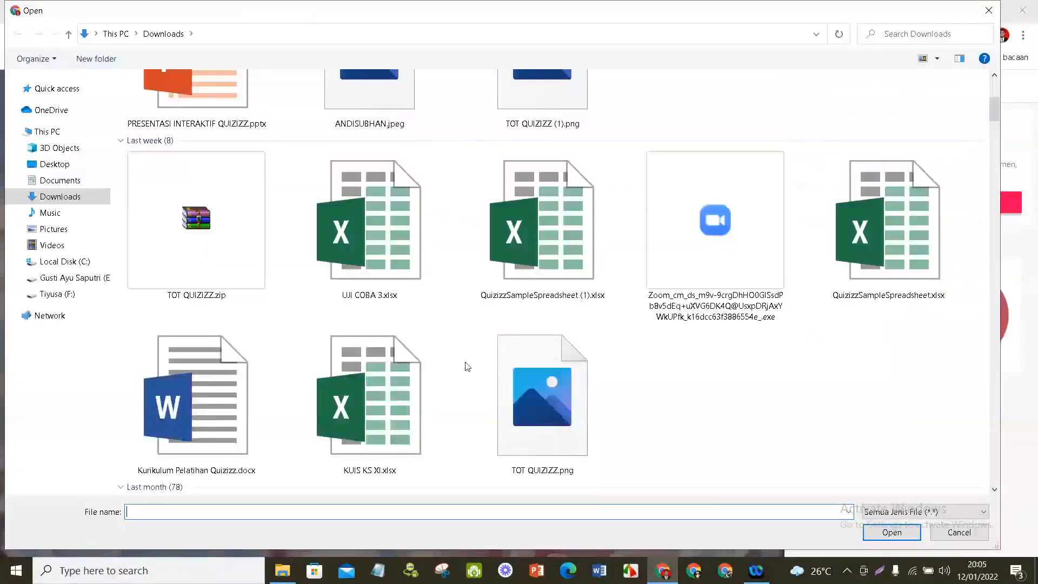
scroll(362, 259, down, 7)
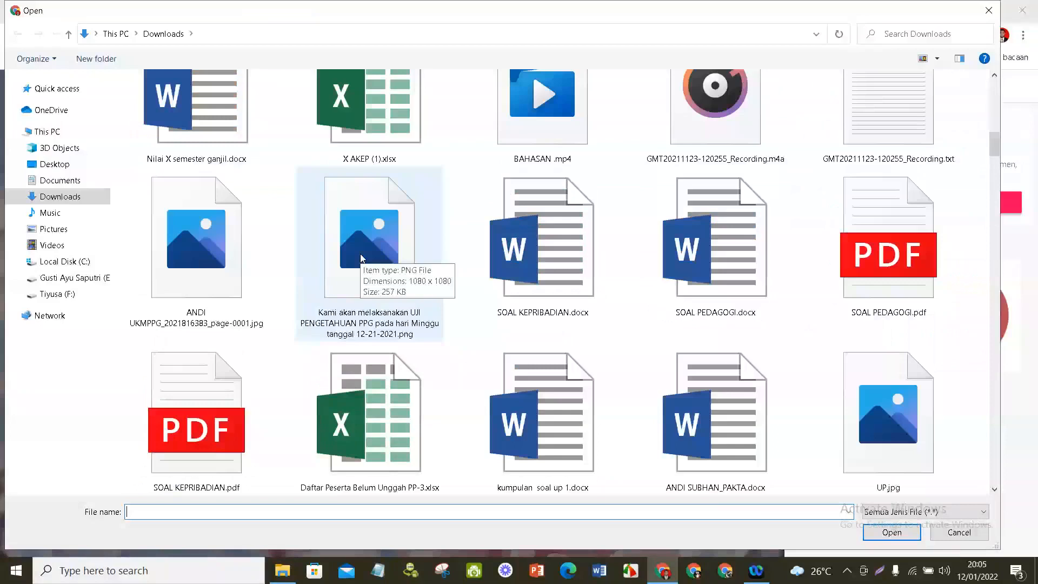
double_click(361, 258)
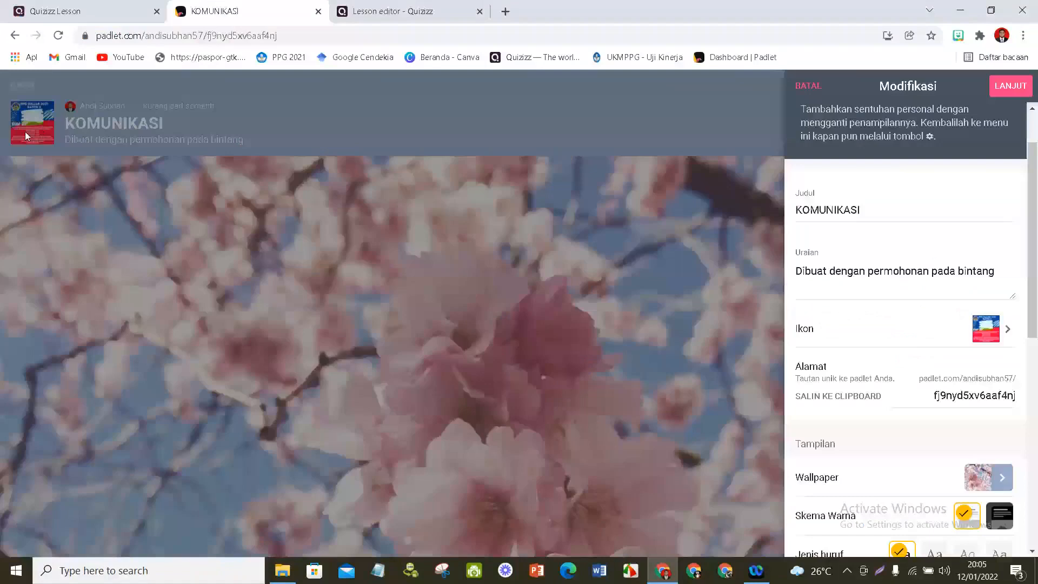
- Open the photo collection for the padlet's wallpaper
scroll(914, 377, down, 3)
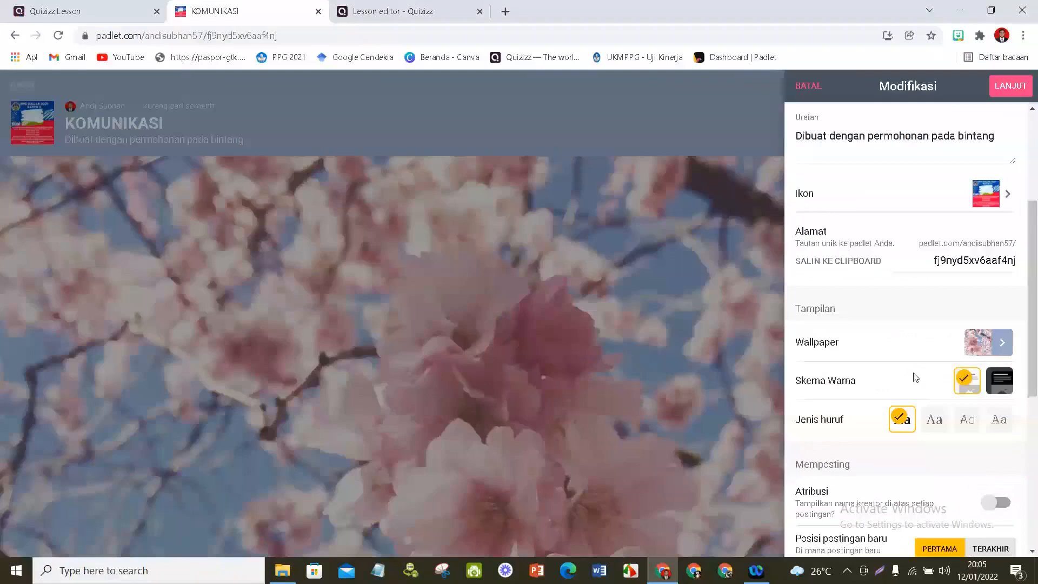
click(989, 342)
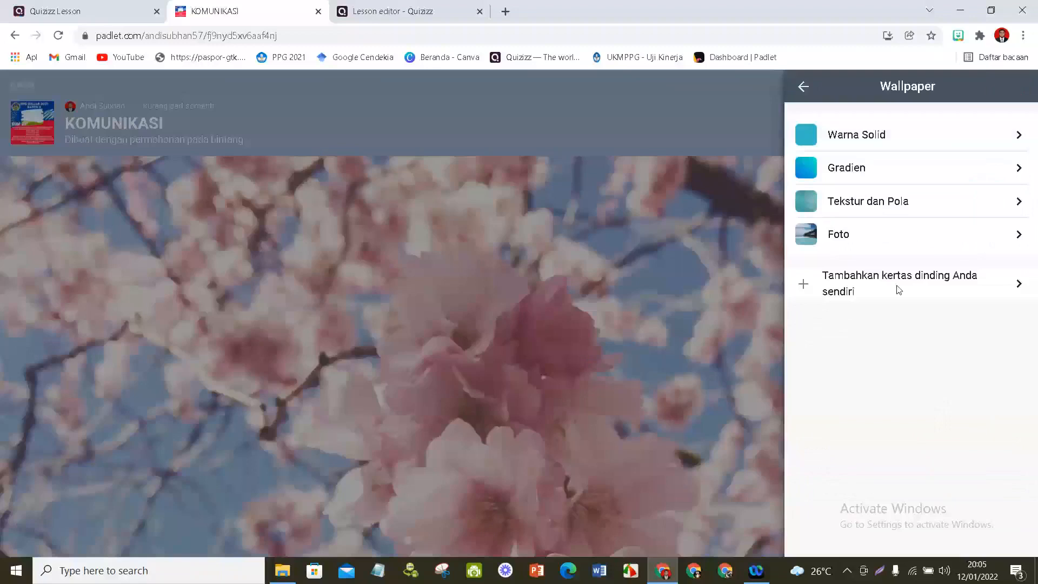
click(899, 239)
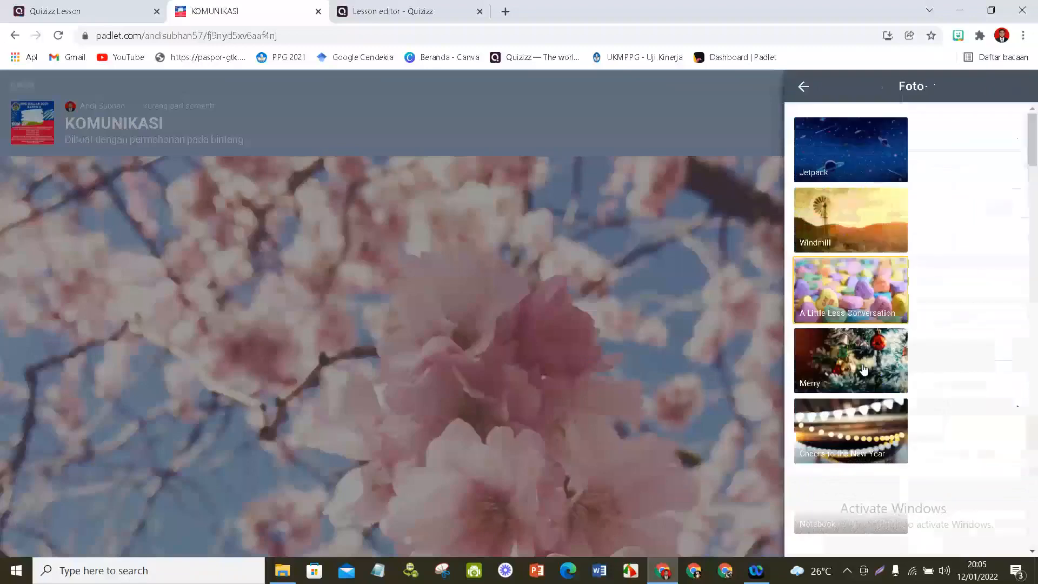
- Try the Blackboard and Windmill photos as the padlet's wallpaper
scroll(864, 369, down, 5)
click(846, 446)
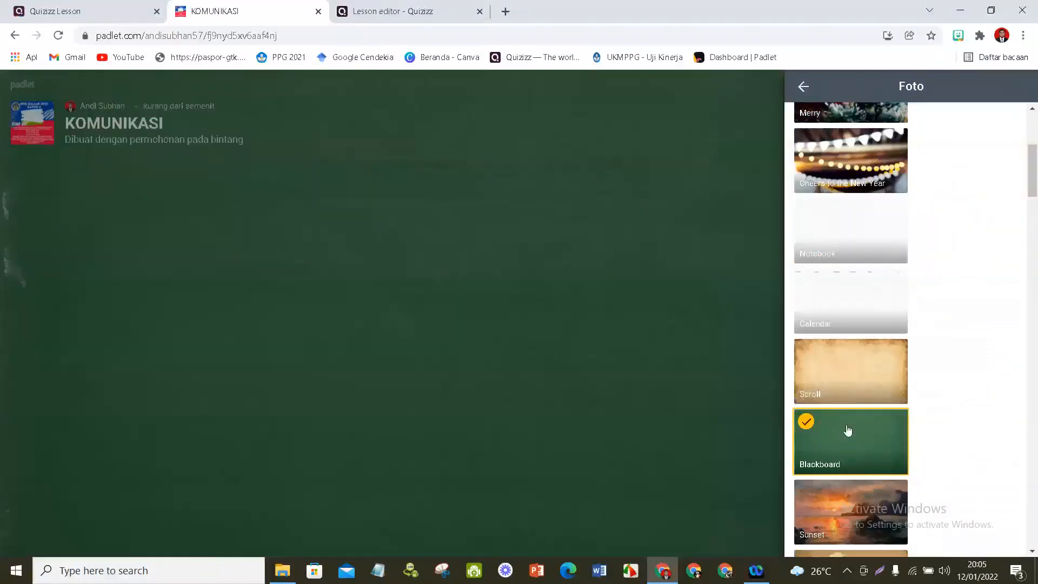
scroll(848, 430, up, 5)
click(859, 226)
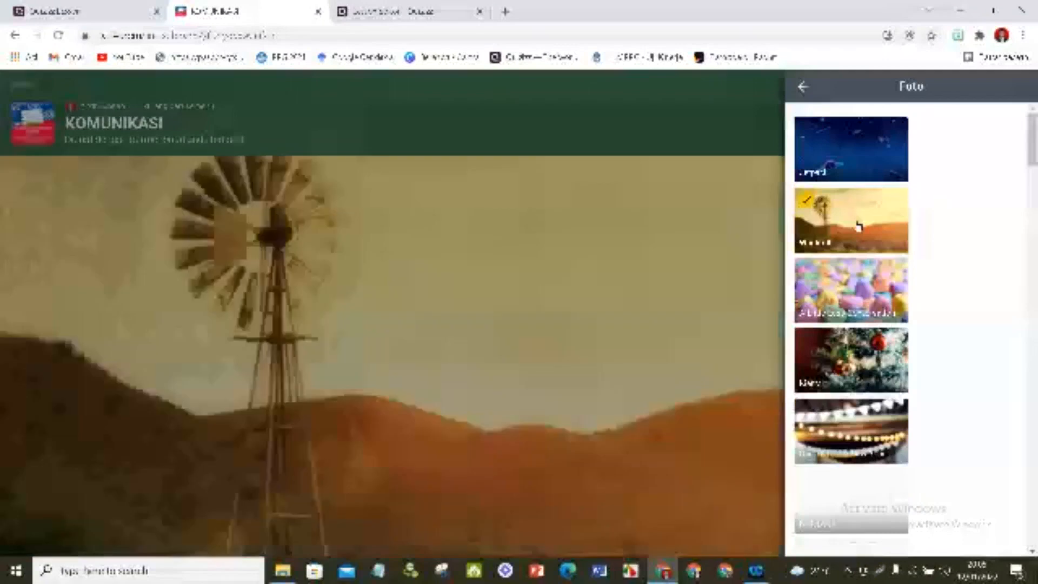
- Set the chocolate cupcake photo as the padlet's wallpaper and return to the main padlet settings
scroll(829, 433, down, 4)
scroll(830, 435, down, 5)
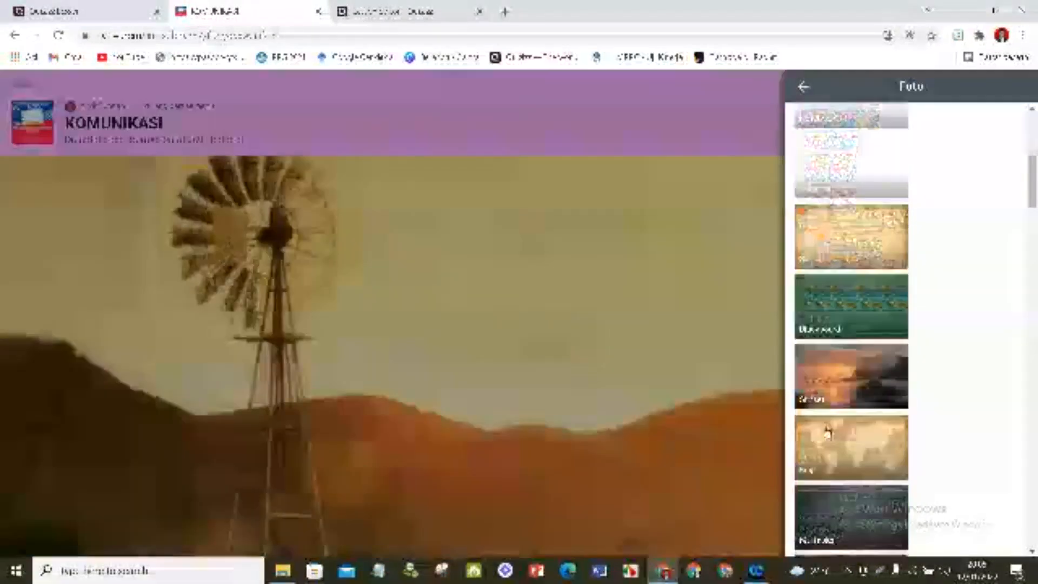
scroll(836, 441, down, 3)
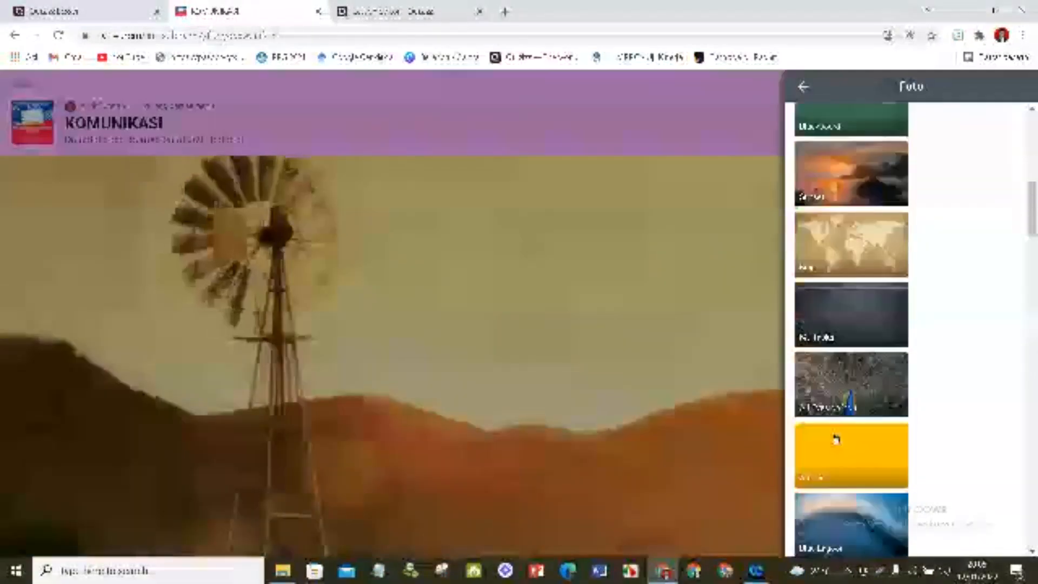
scroll(844, 426, down, 3)
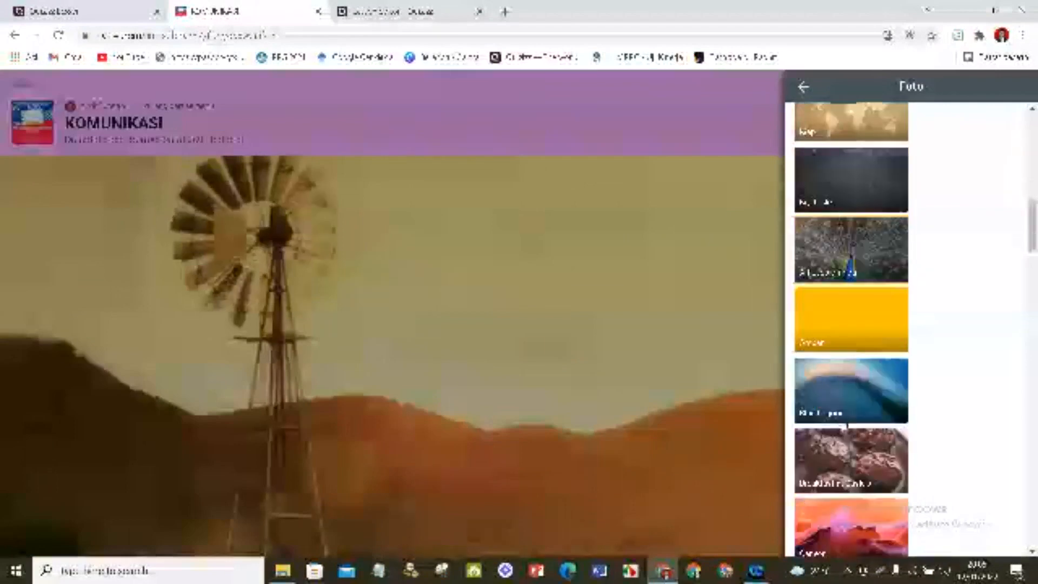
scroll(845, 425, down, 3)
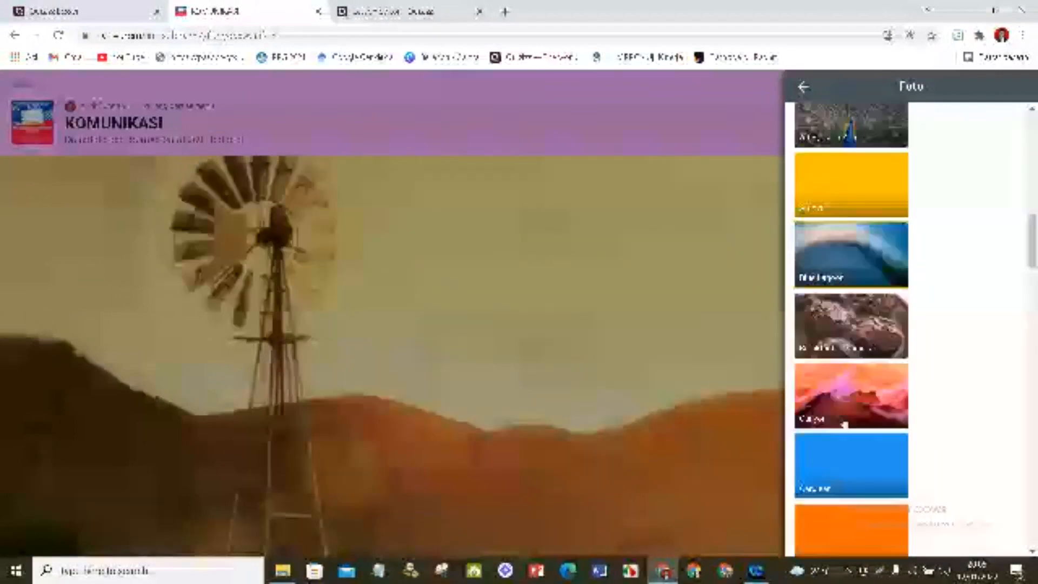
click(861, 333)
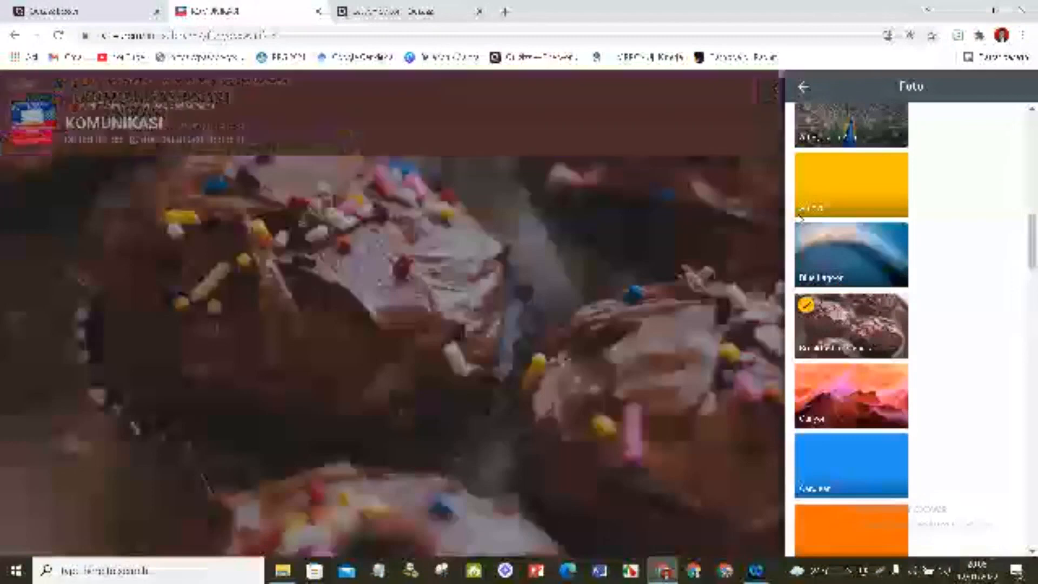
click(805, 88)
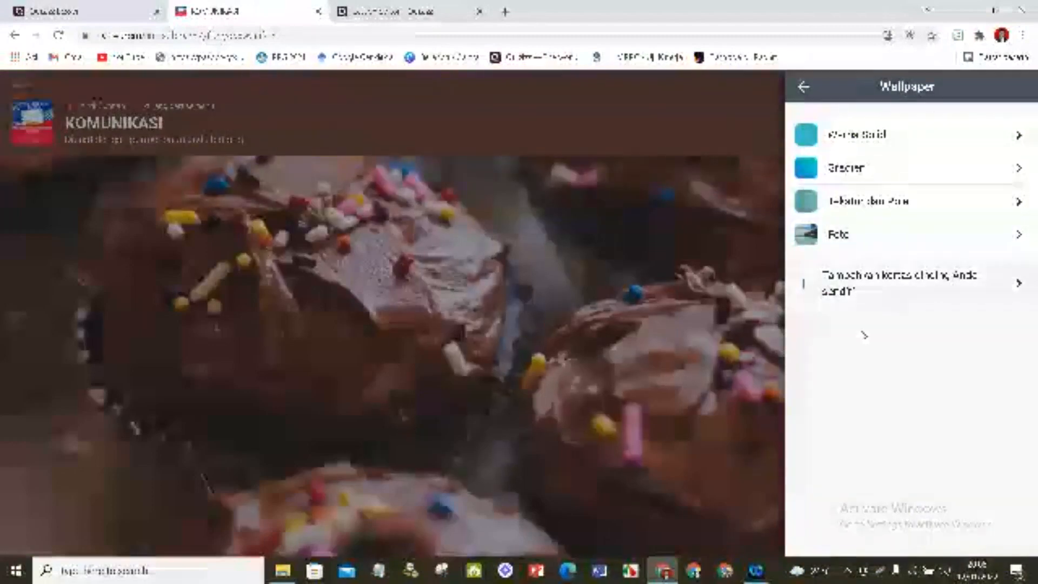
click(805, 88)
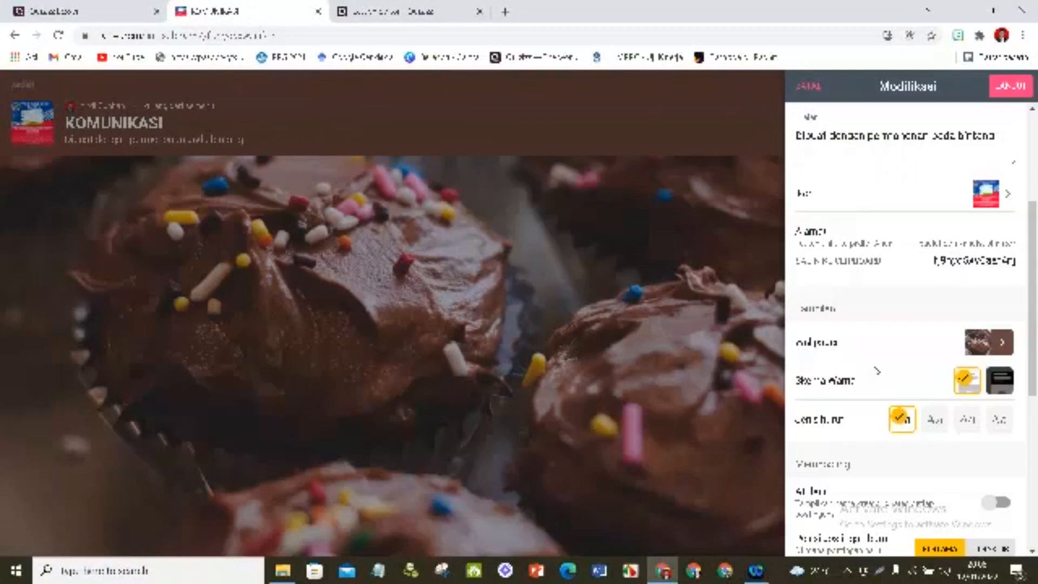
- Allow visitors to comment on the padlet's posts and set the post reaction type to Suka
scroll(882, 366, down, 2)
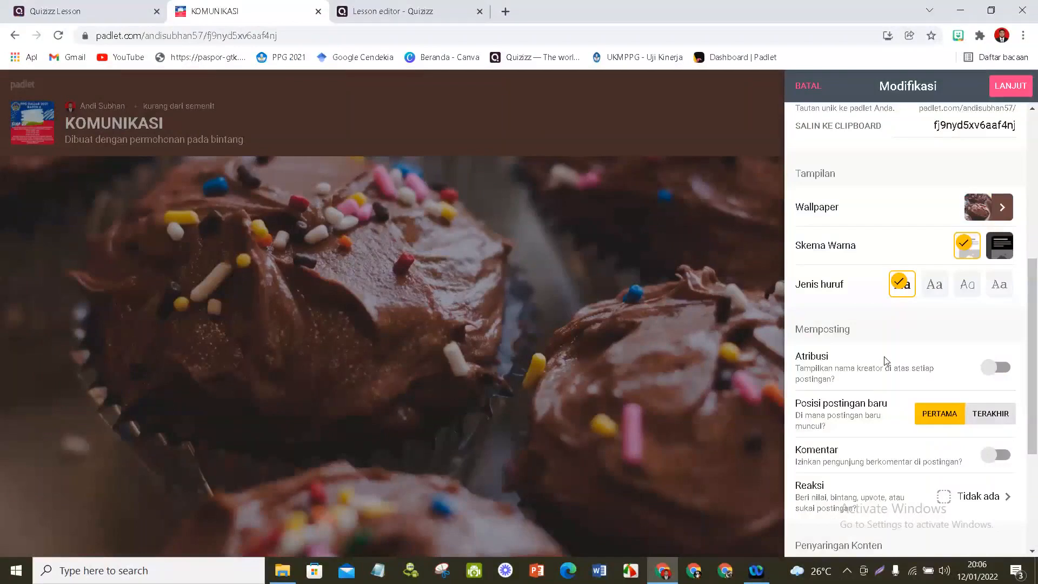
scroll(885, 360, down, 2)
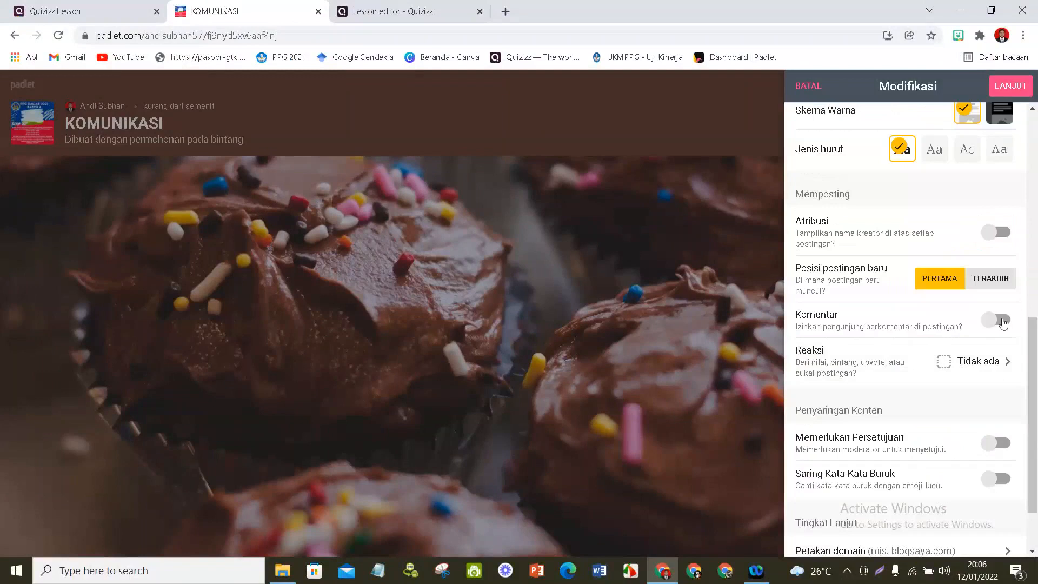
click(1003, 322)
scroll(932, 331, down, 2)
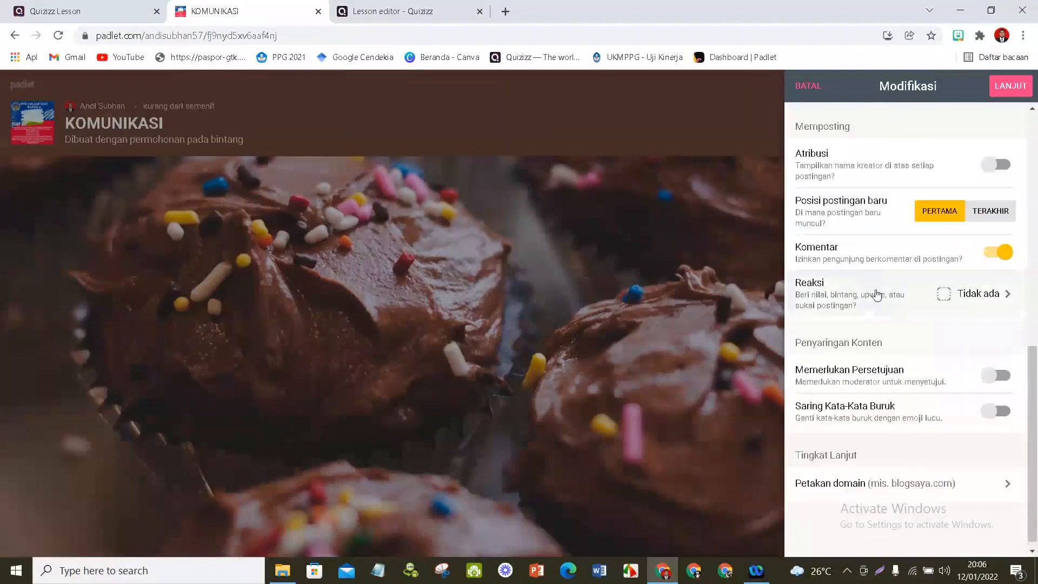
click(1006, 296)
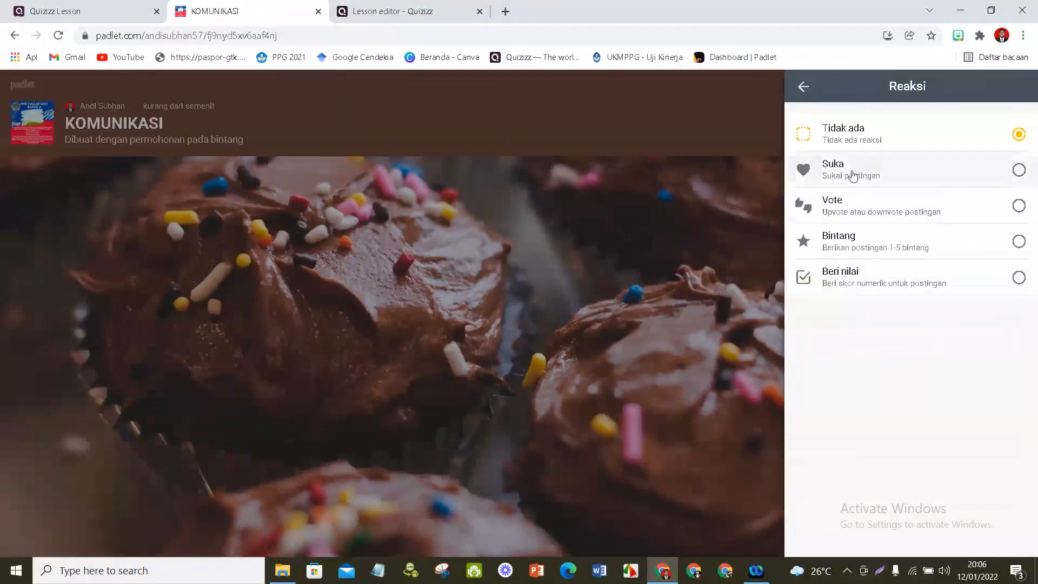
click(1015, 169)
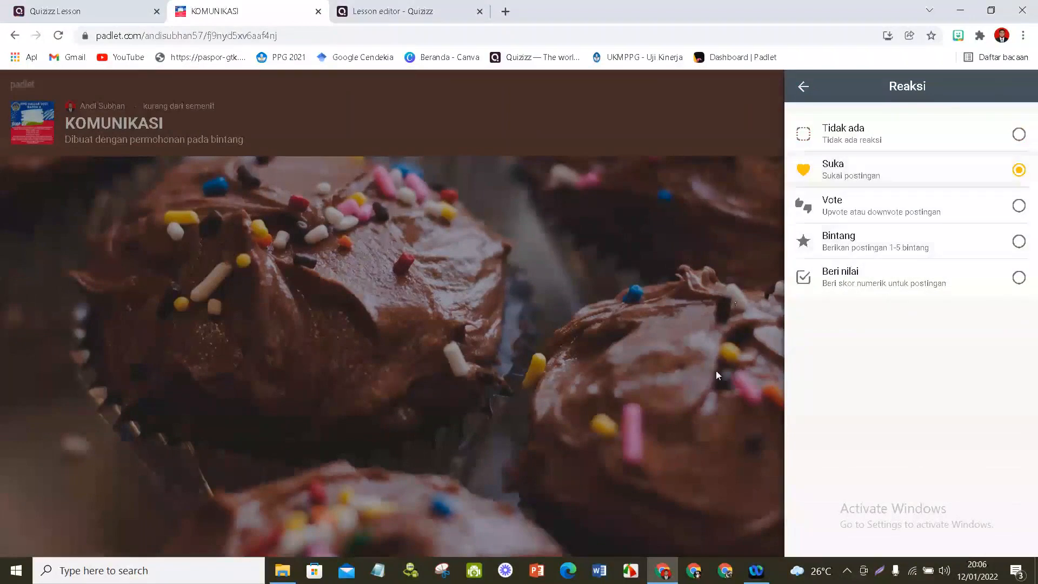
click(804, 88)
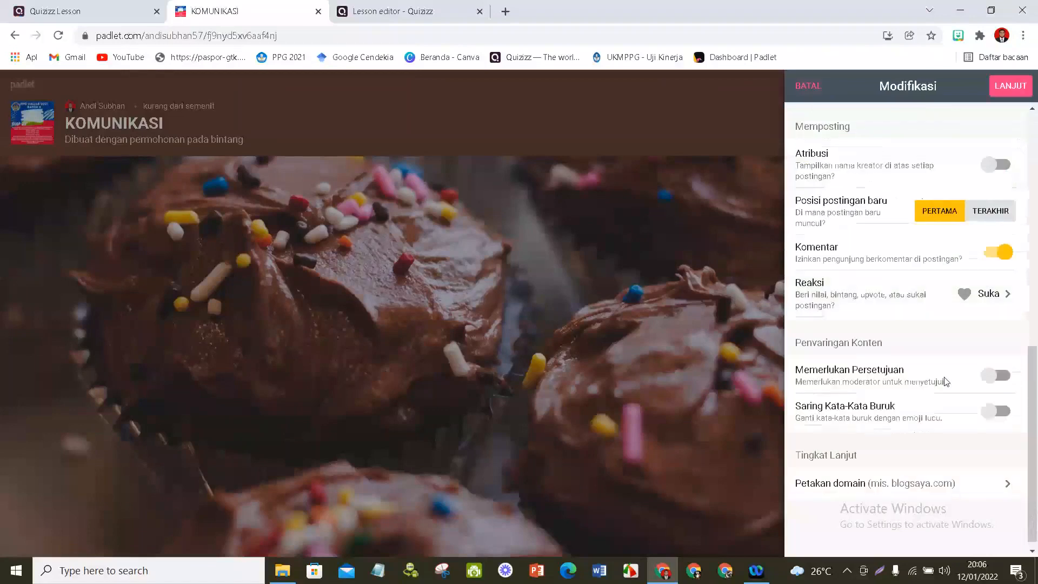
- Finish the padlet's settings and start a new post on the KOMUNIKASI padlet
scroll(908, 401, down, 1)
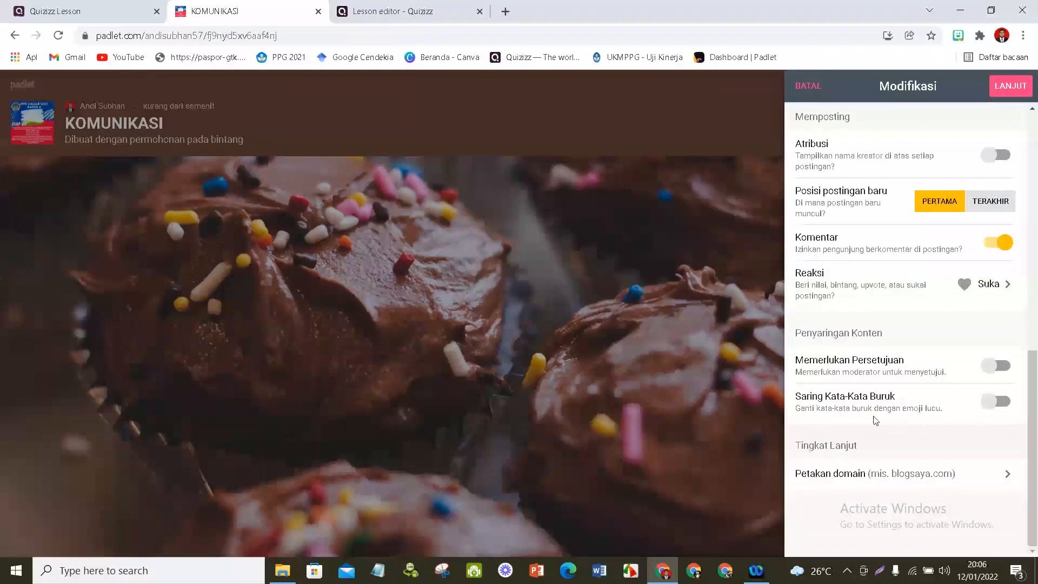
click(876, 417)
click(1009, 87)
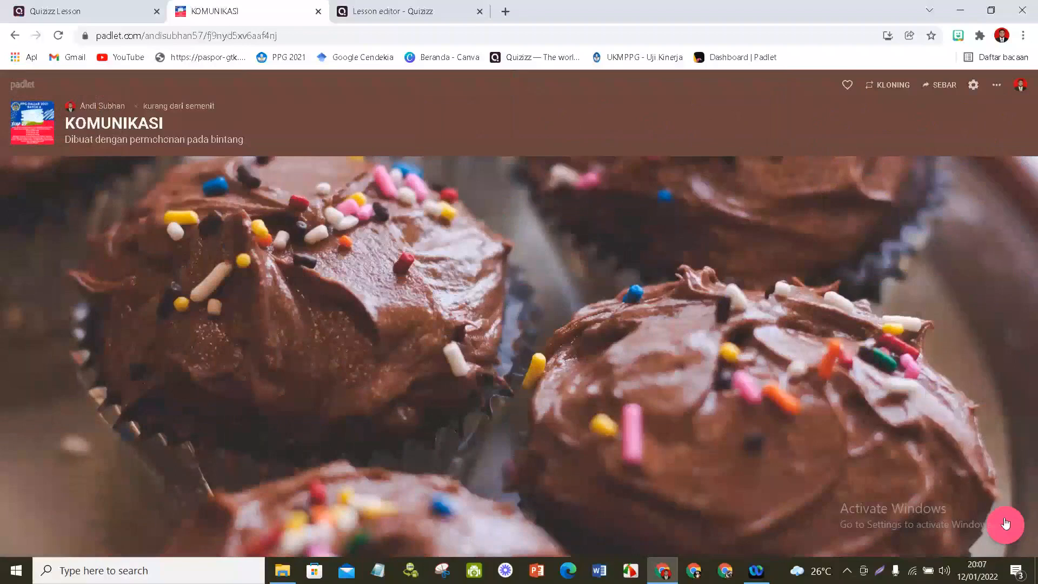
click(1006, 523)
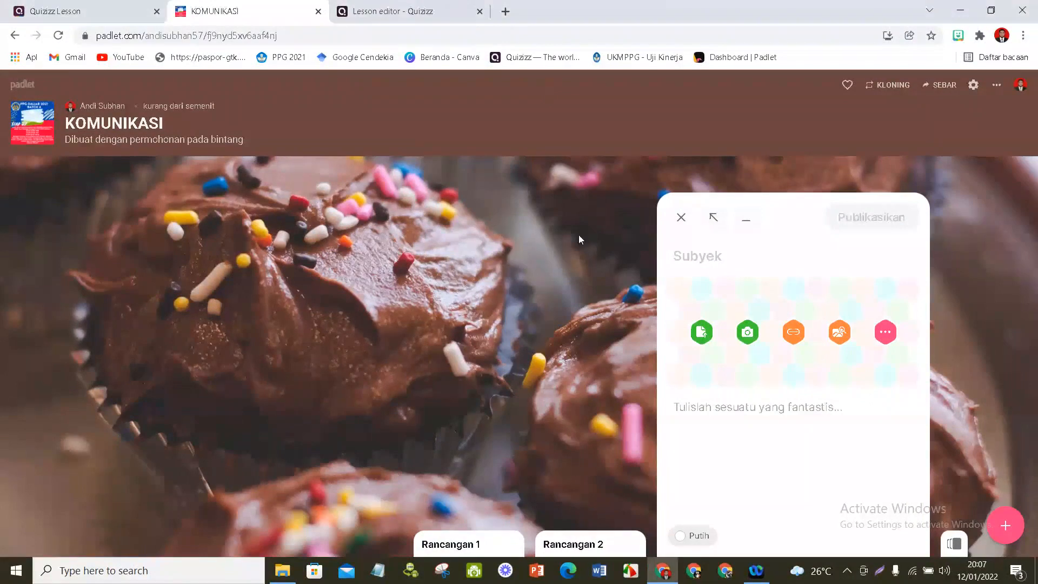
click(724, 409)
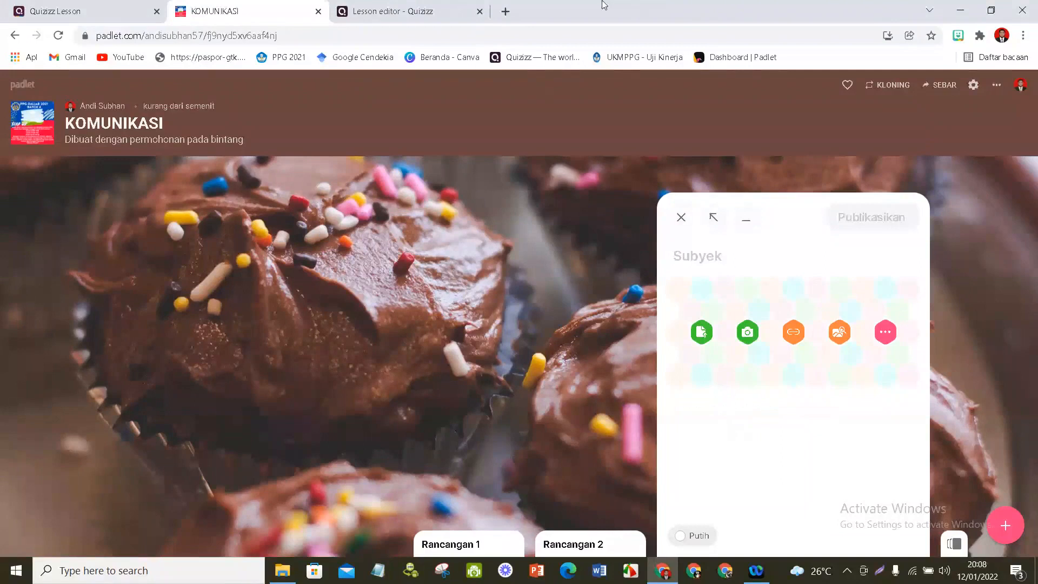
right_click(364, 58)
click(400, 66)
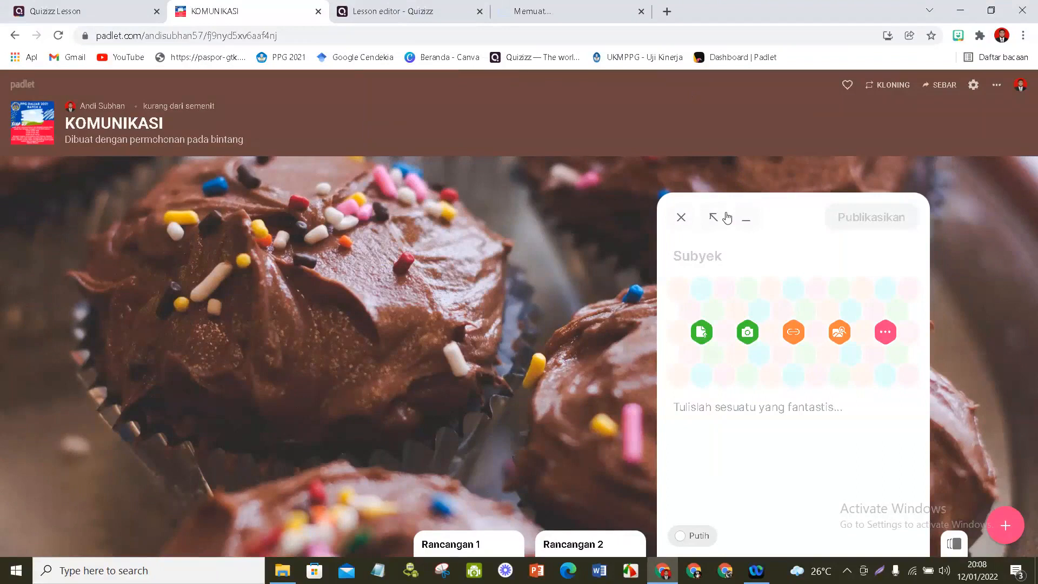
click(622, 16)
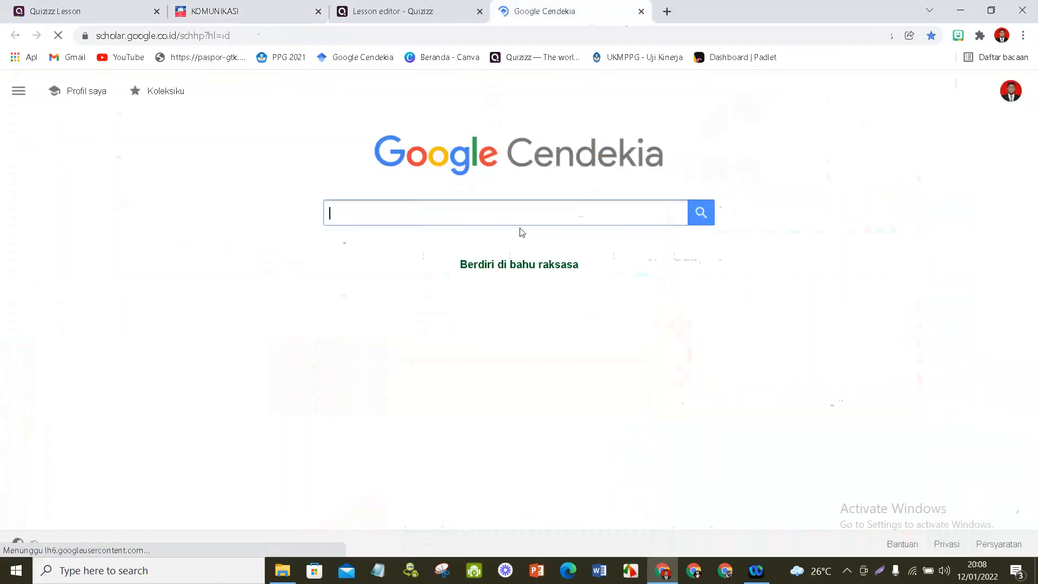
click(494, 215)
text(komuniaksi)
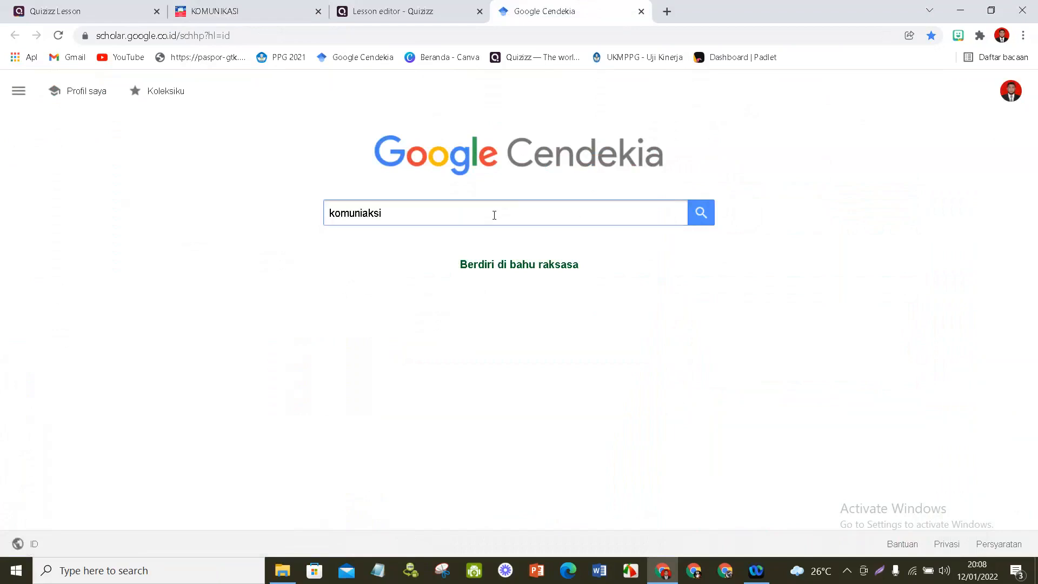
key(BackSpace)
key(BackSpace)
- Search Google for "komunikasi" in a new browser tab and open the Indonesian Wikipedia article on Komunikasi
click(667, 12)
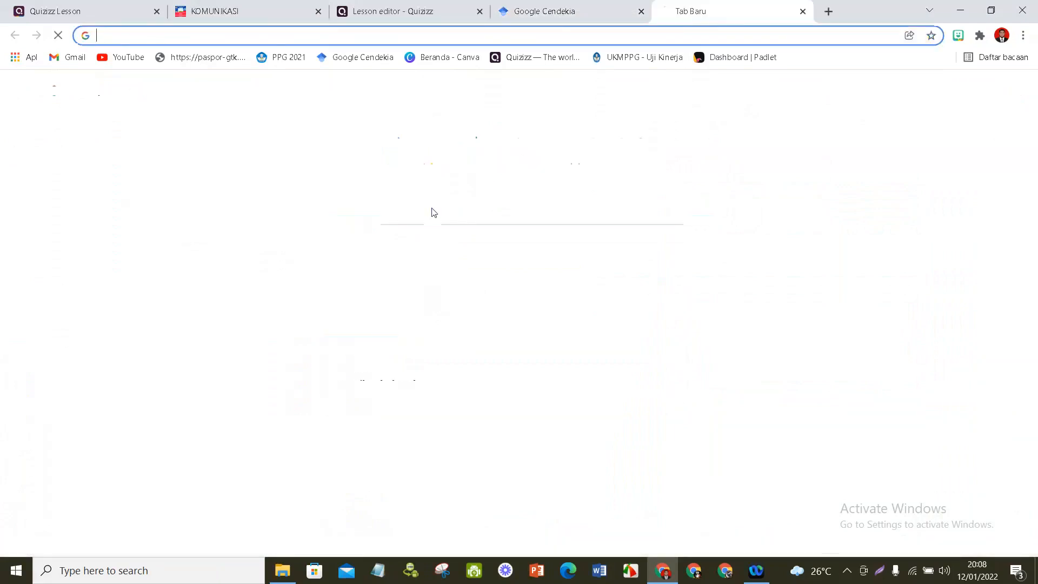
click(400, 283)
text(komunik)
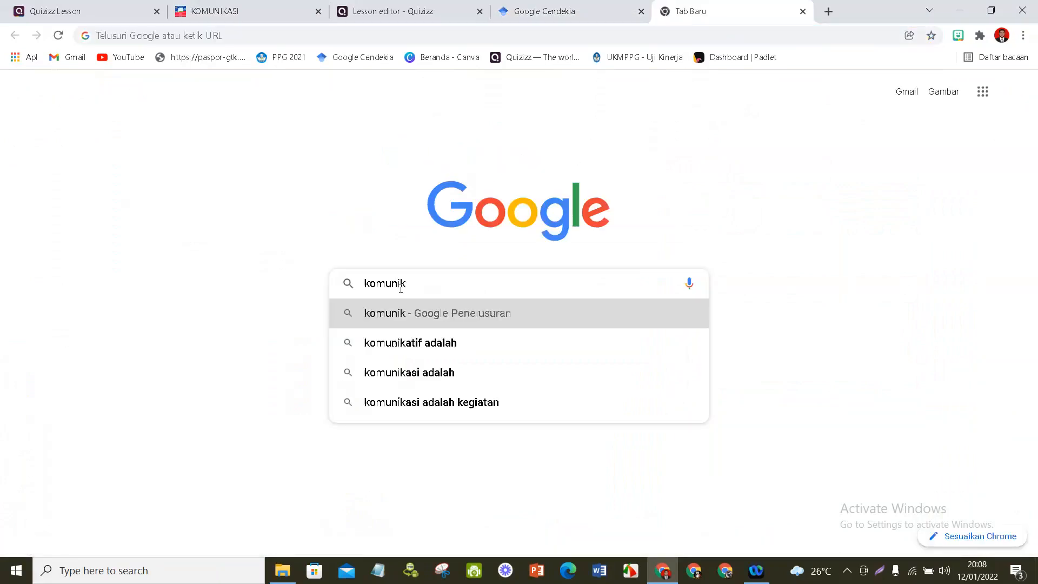
text(asi)
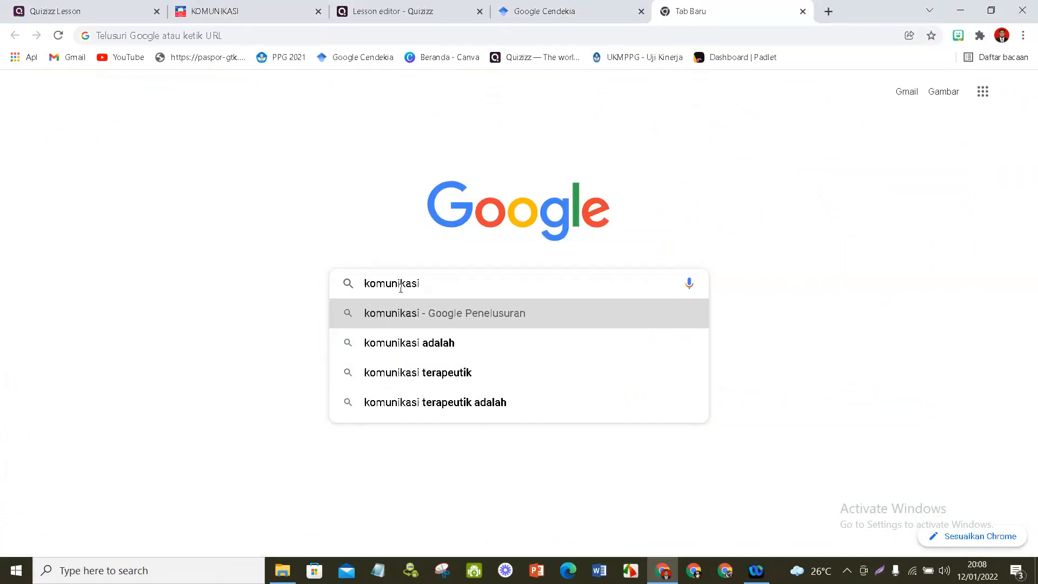
key(Return)
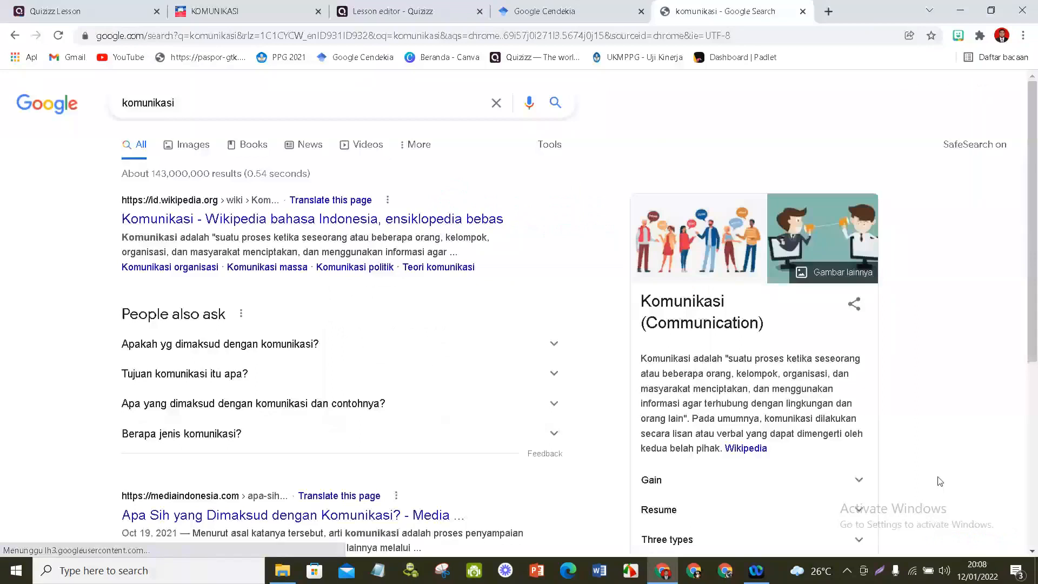
click(401, 219)
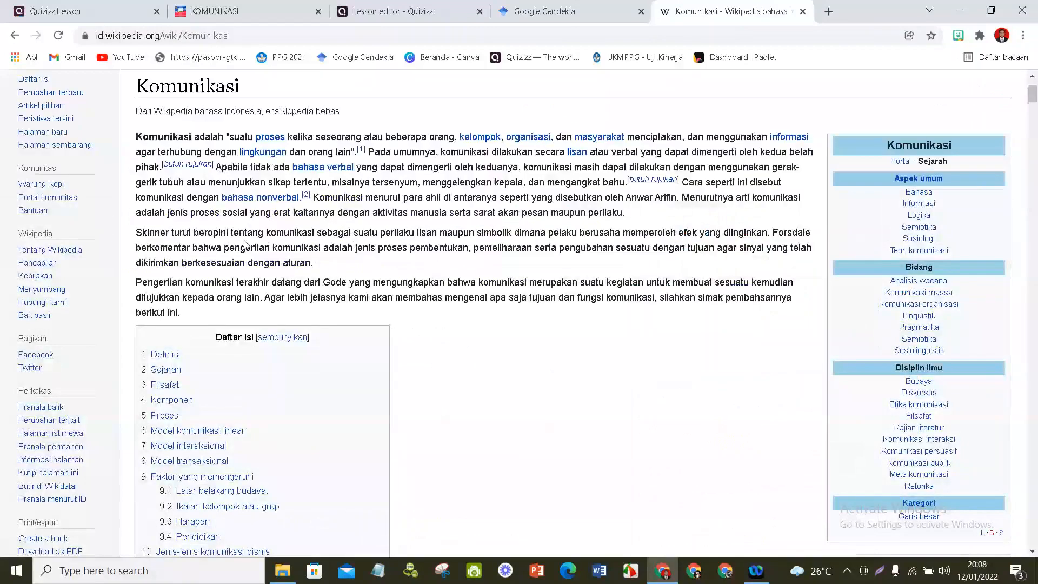
- Copy the first two paragraphs of the Komunikasi article into the new padlet post and publish it without an attachment
drag(314, 263, 130, 185)
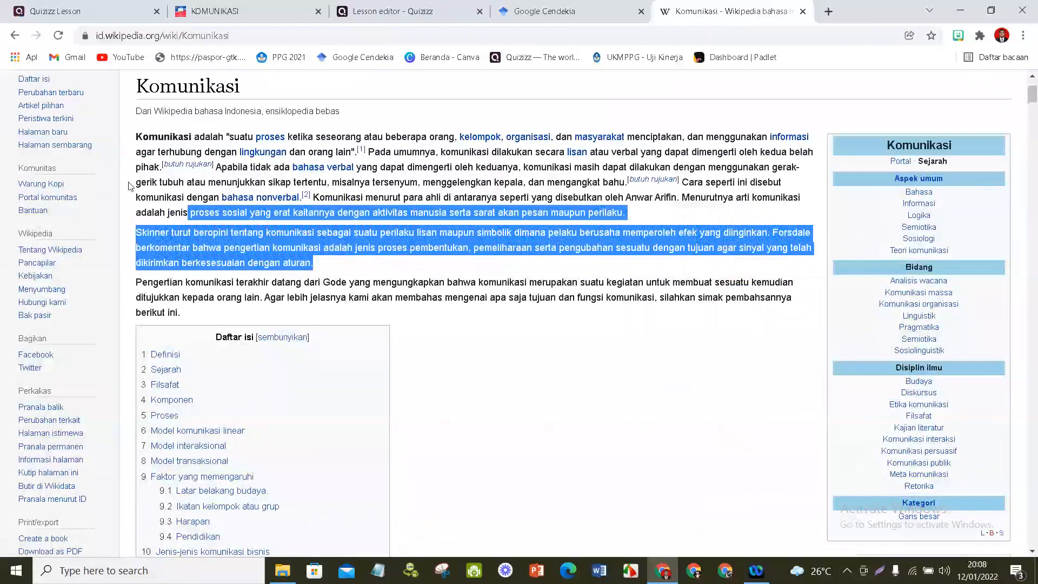
drag(130, 186, 288, 18)
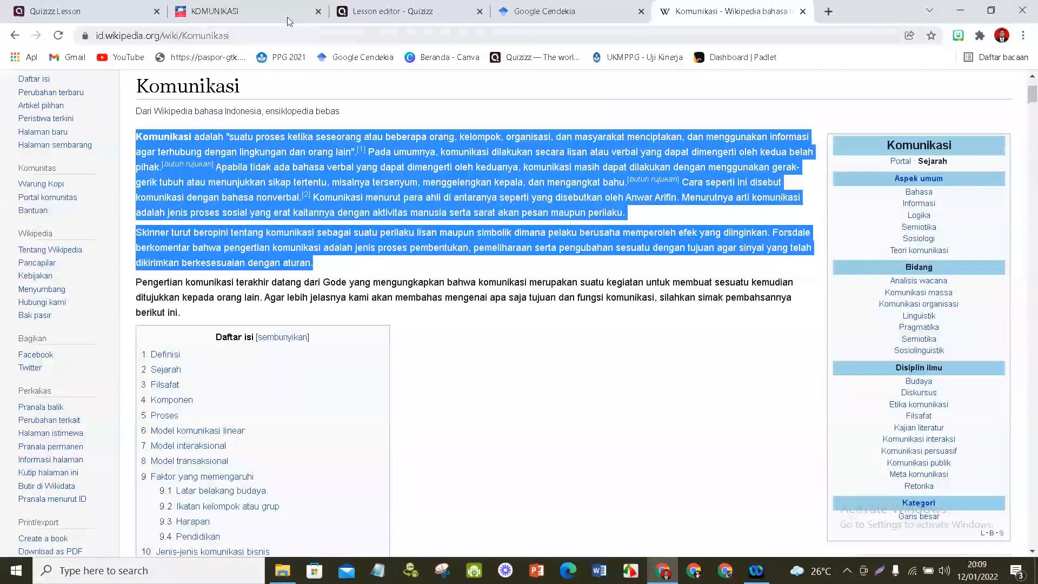
click(287, 17)
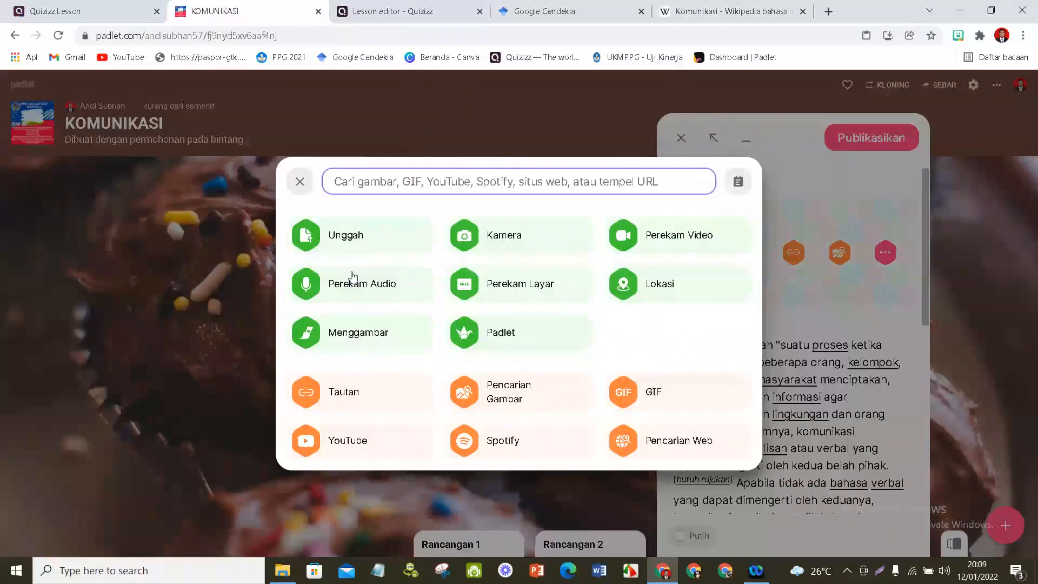
click(300, 182)
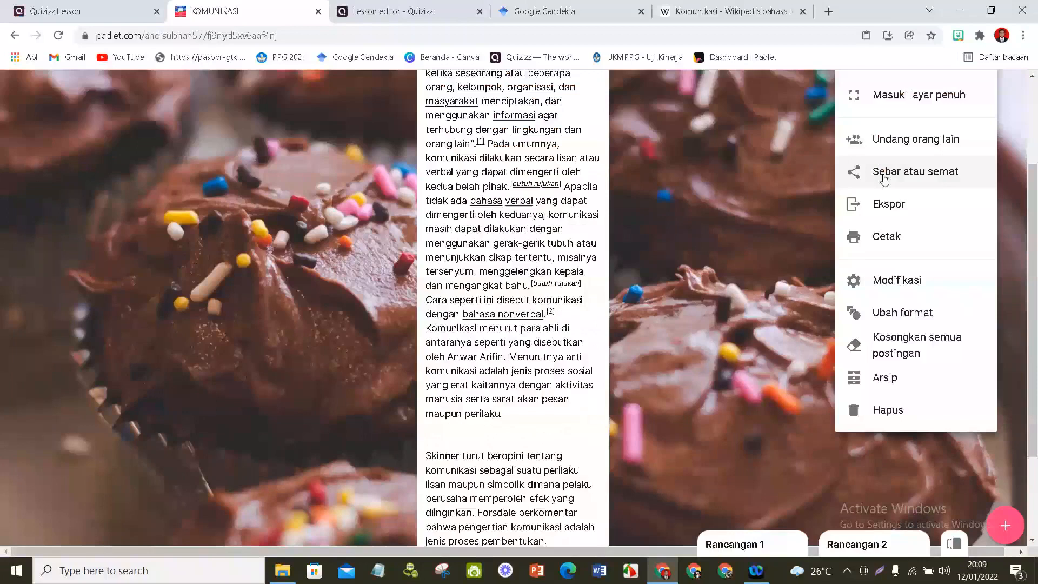
- Copy the padlet's share link and save it as the web page link on slide 3 of the Quizizz lesson
click(885, 179)
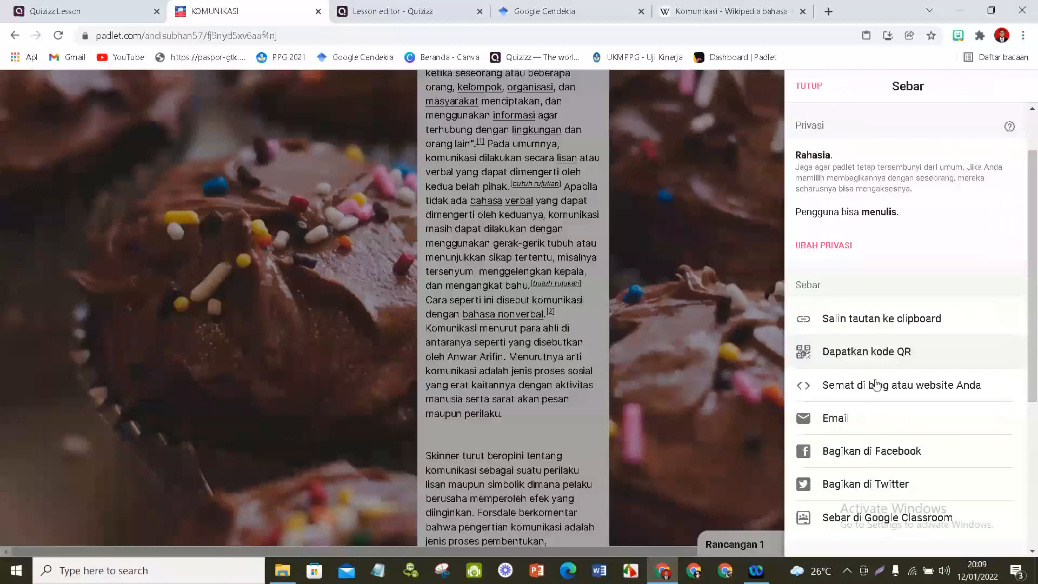
click(872, 319)
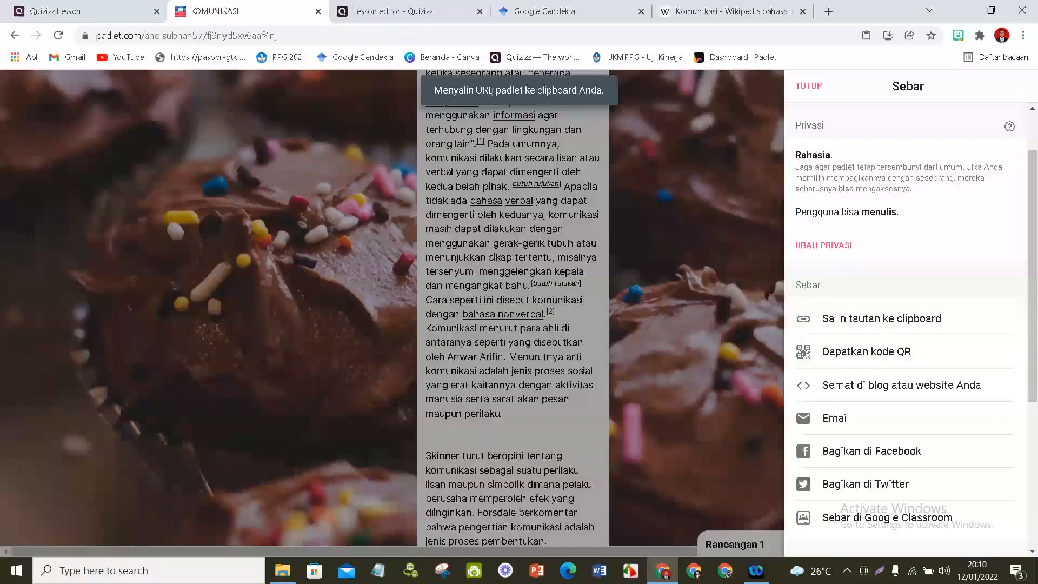
key(ctrl+Tab)
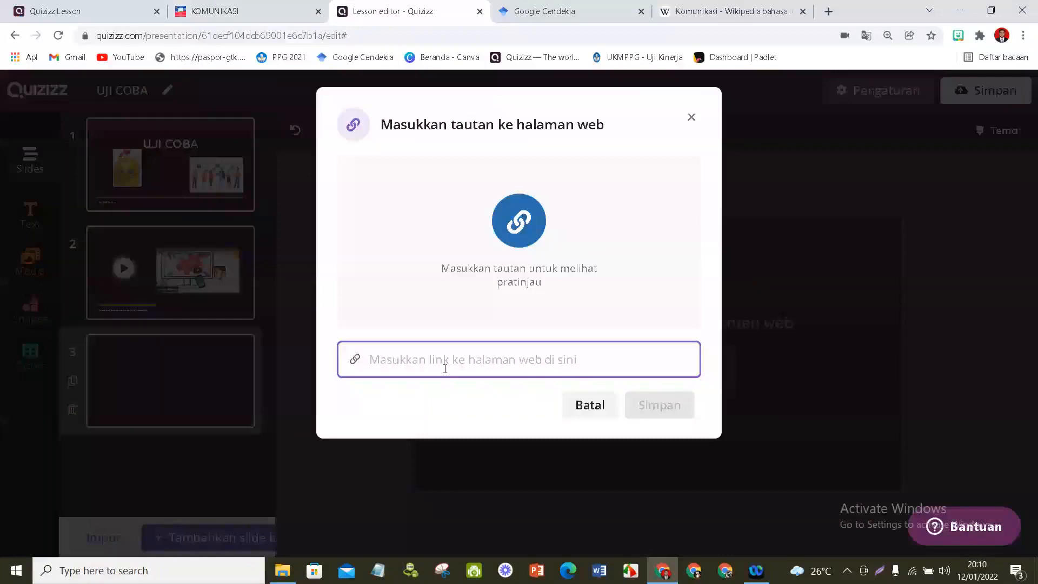
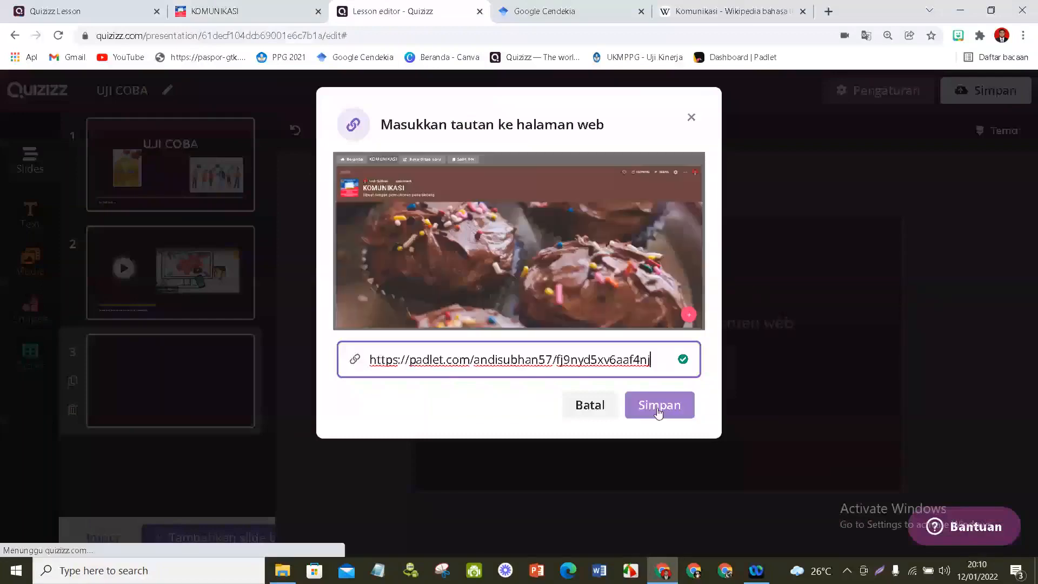
click(658, 412)
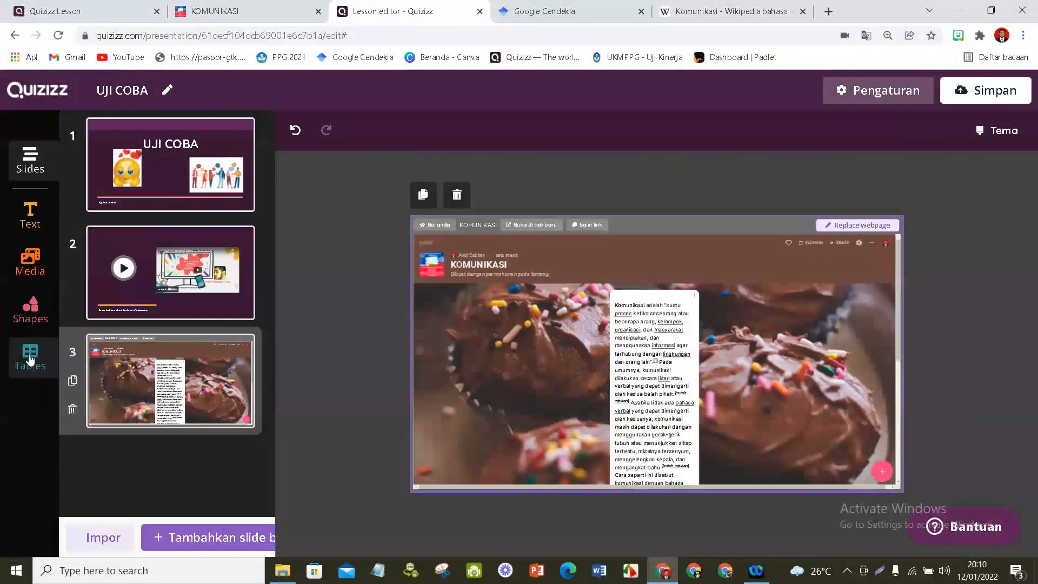
- Add a Pilihan ganda question slide after the padlet slide and enter the question "Nama Presiden RI ke 1"
click(197, 549)
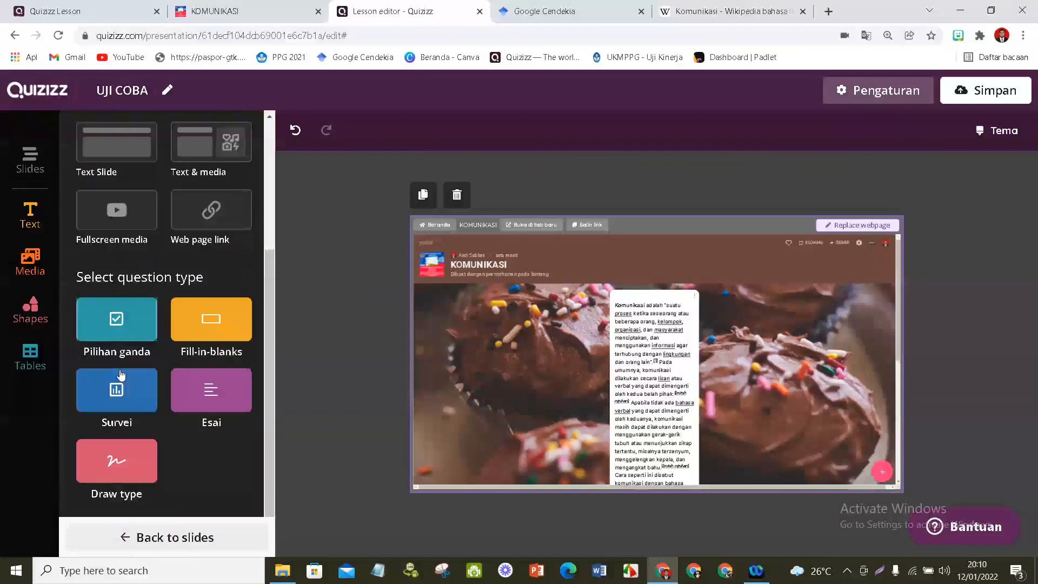
click(116, 327)
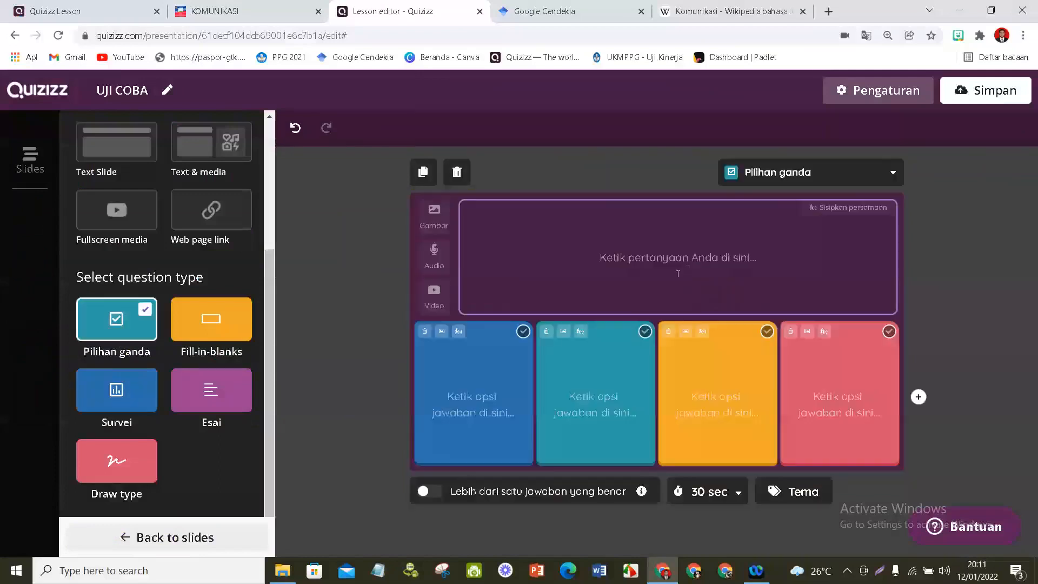
click(678, 273)
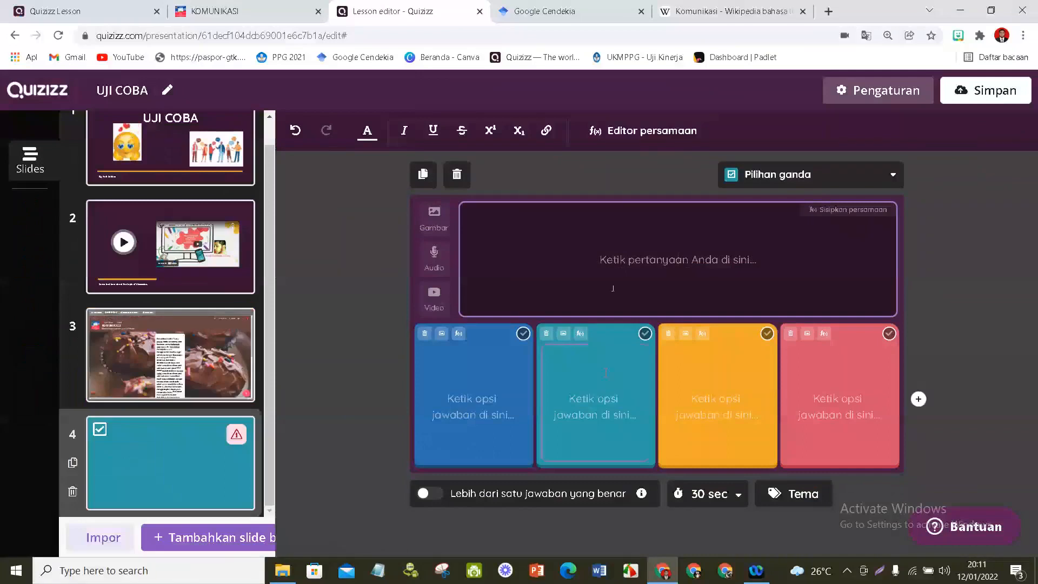
text(nama pte)
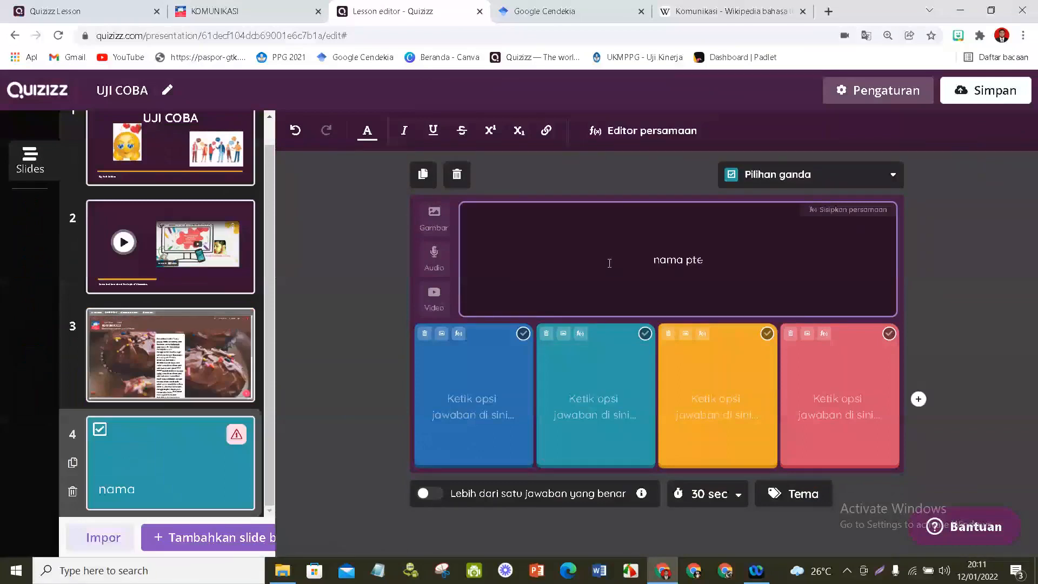
key(BackSpace)
key(BackSpace)
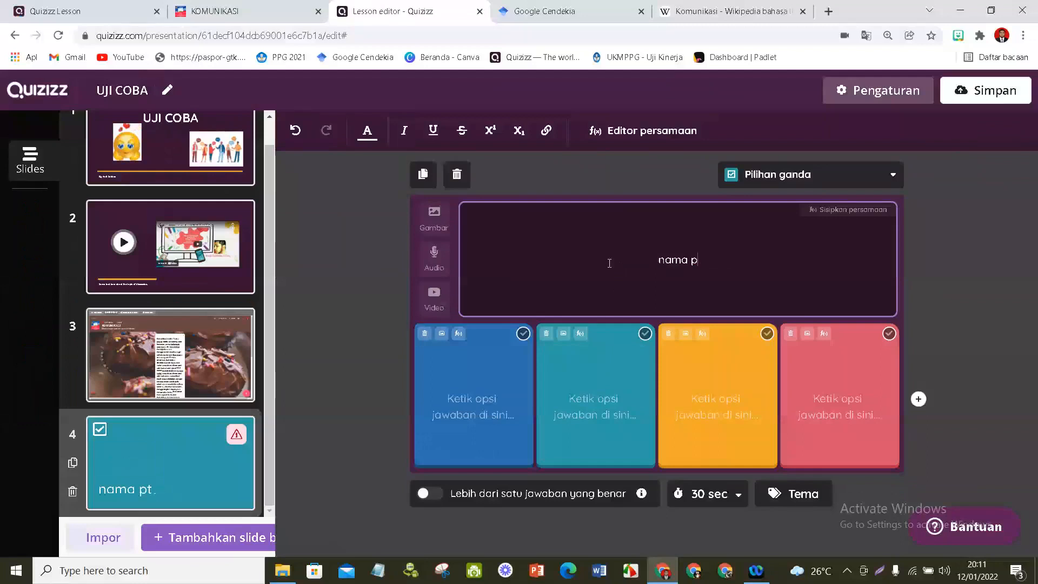
key(BackSpace)
key(BackSpace)
key(BackSpace)
key(BackSpace)
key(BackSpace)
key(BackSpace)
text(Nama Presid)
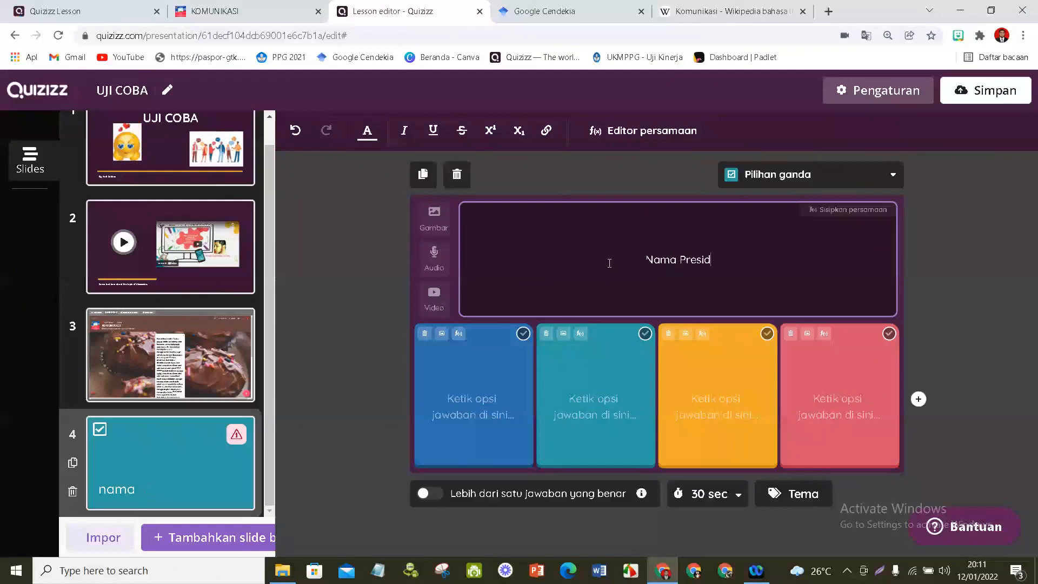
text(en R)
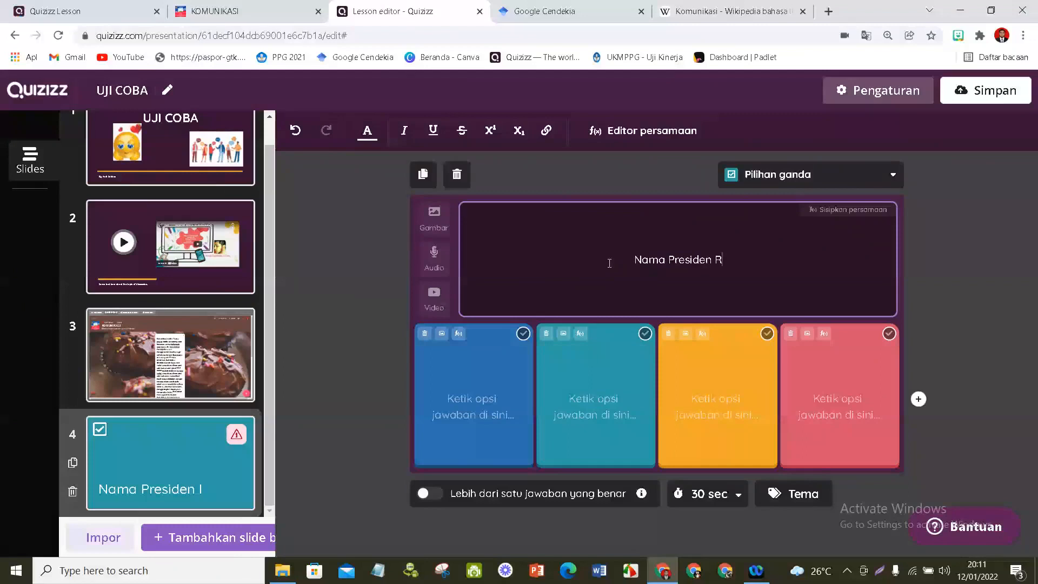
text(I ke 1)
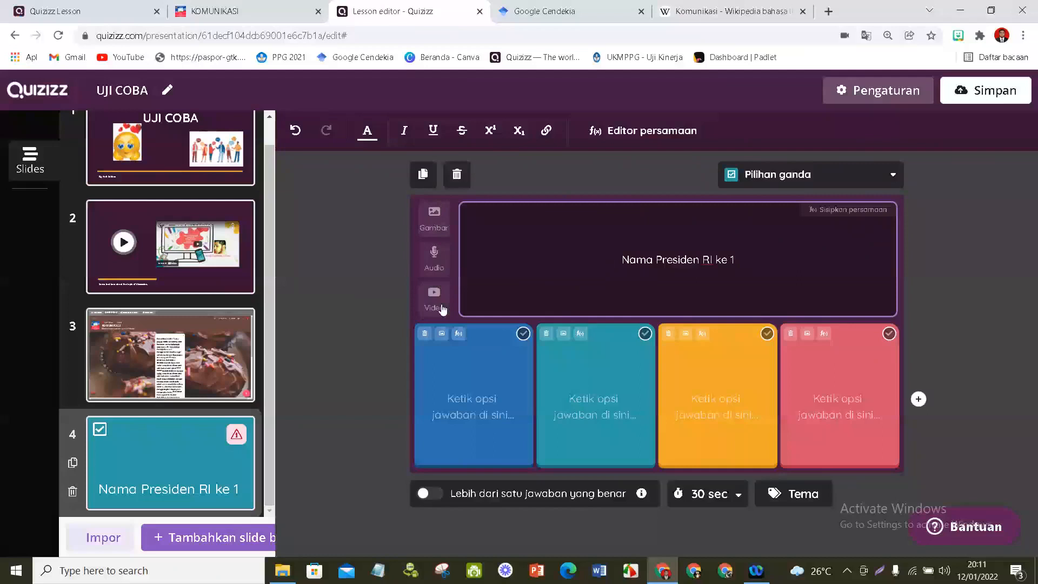
- Search images for "soekarno" and insert the first portrait as the first answer option of the question
click(461, 419)
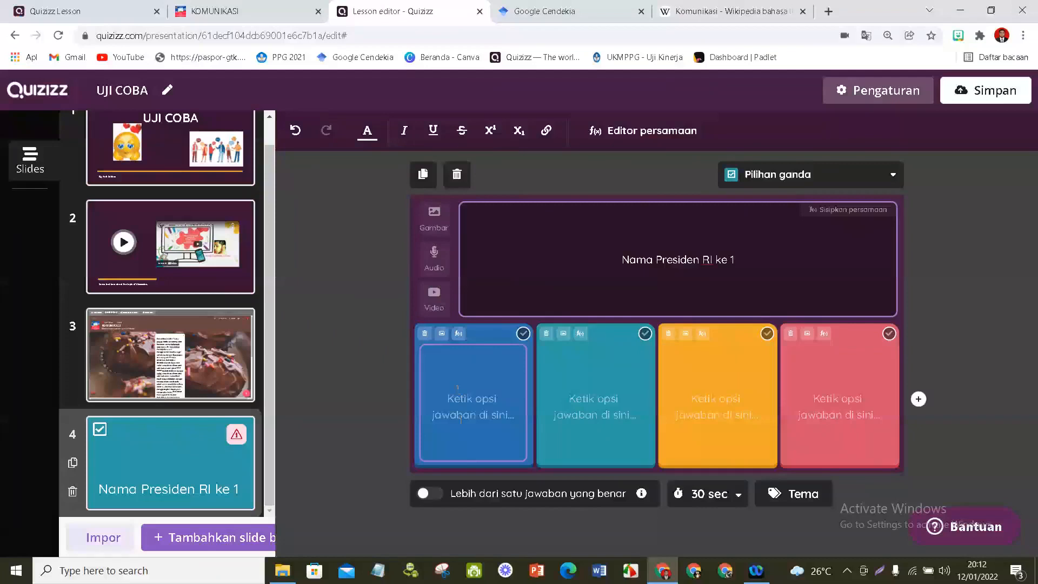
click(476, 411)
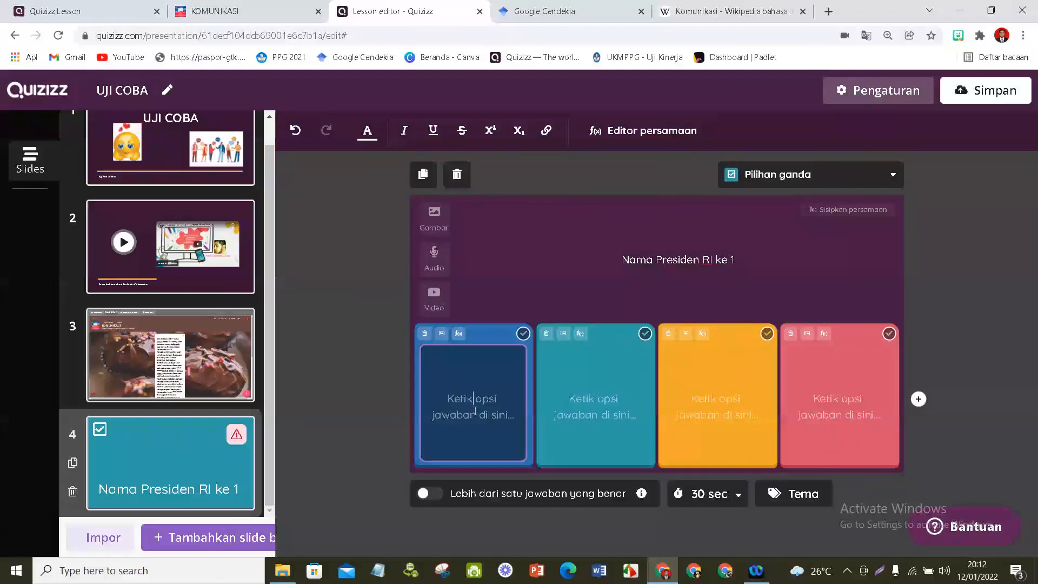
click(442, 334)
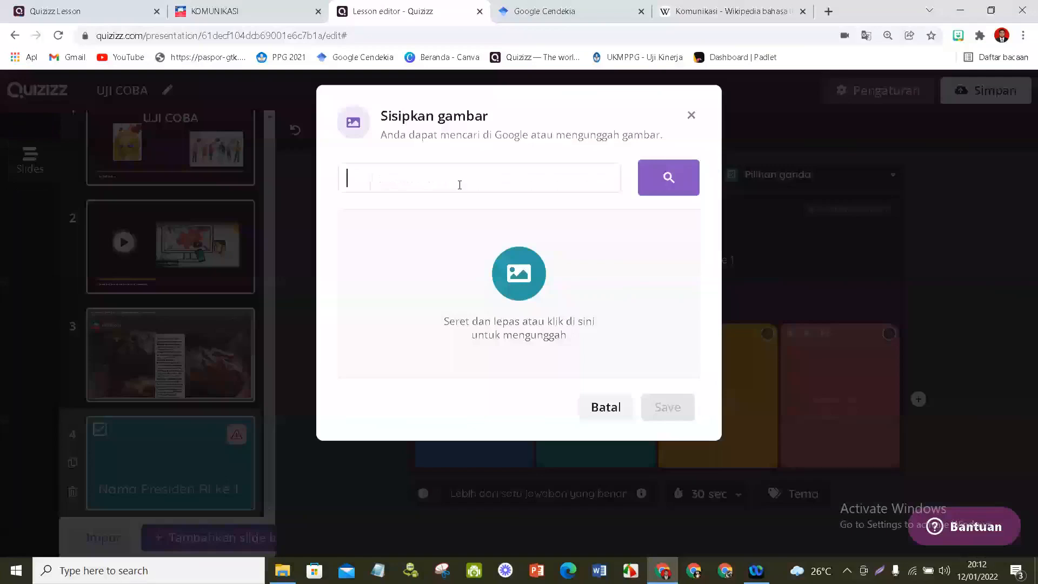
text(soekar)
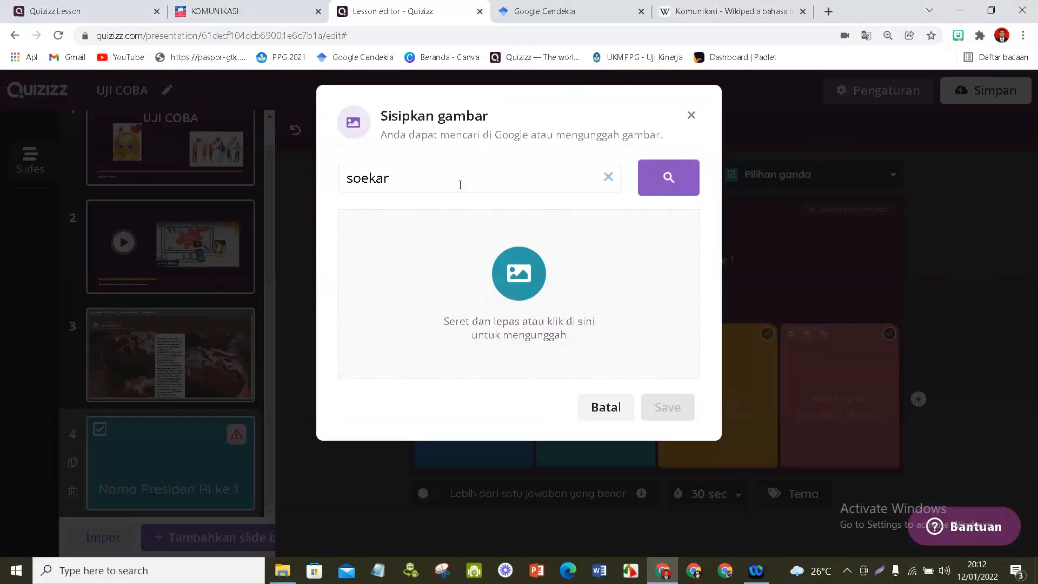
text(no)
key(Return)
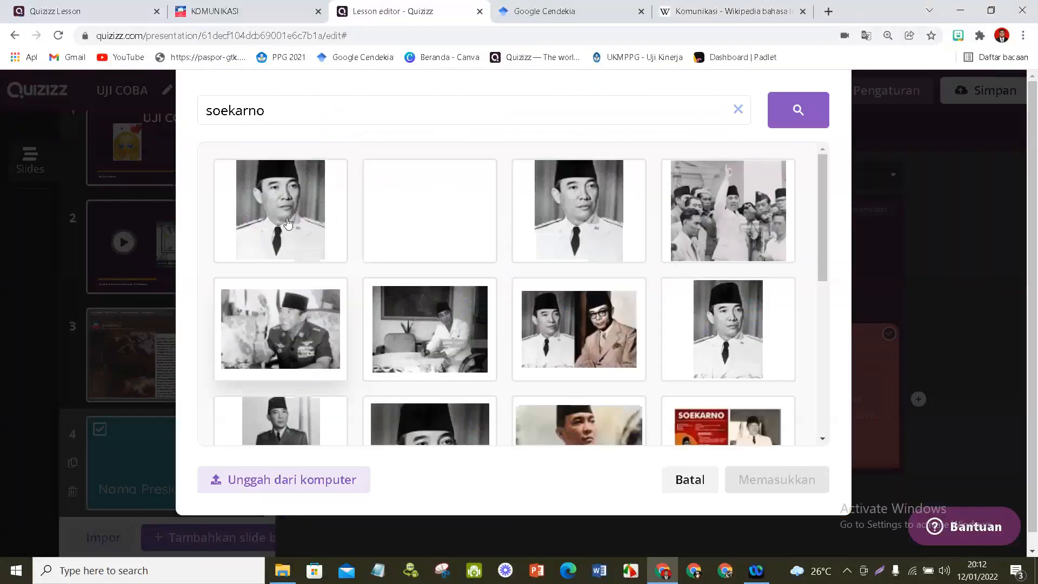
click(287, 223)
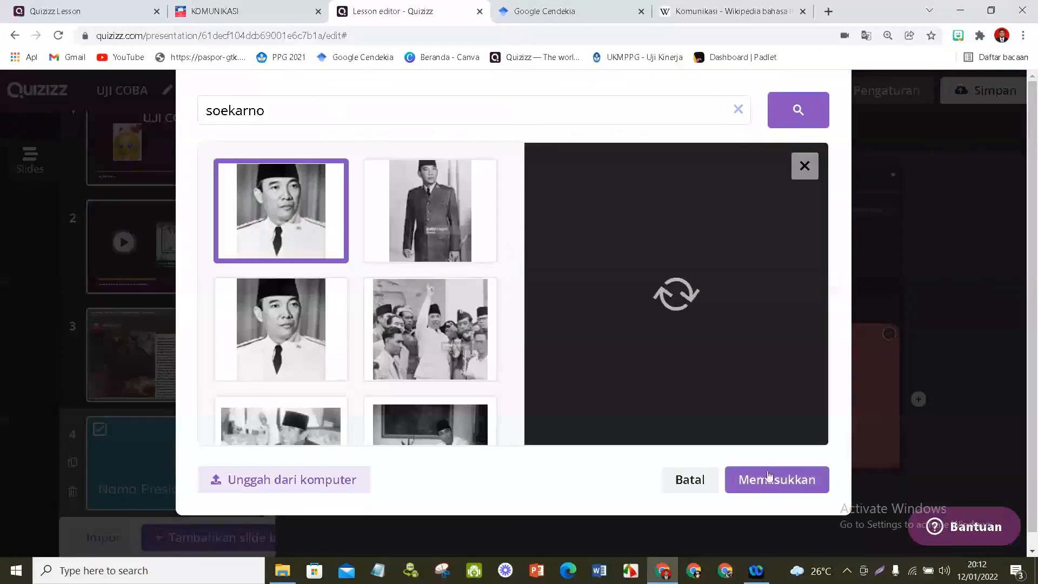
click(769, 476)
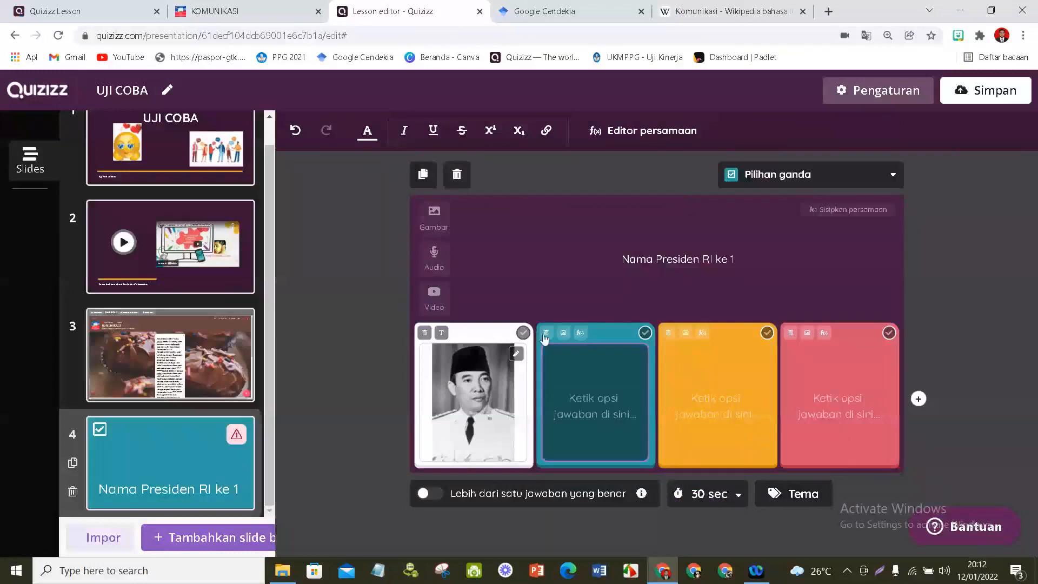
- Search images for "gusdur" and insert the formal portrait beside the flag as the second answer option
click(564, 332)
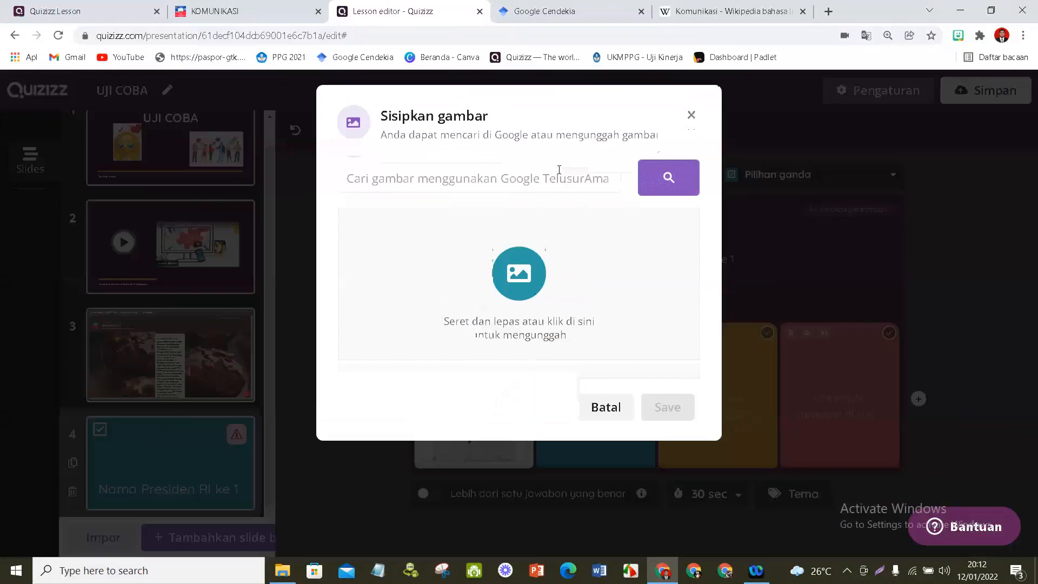
text(gusdur)
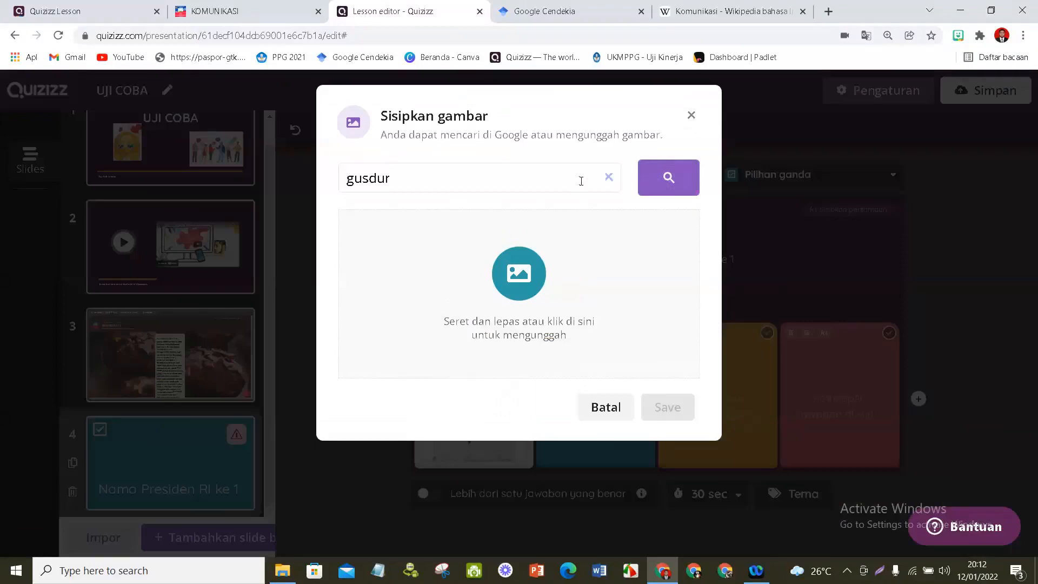
key(Return)
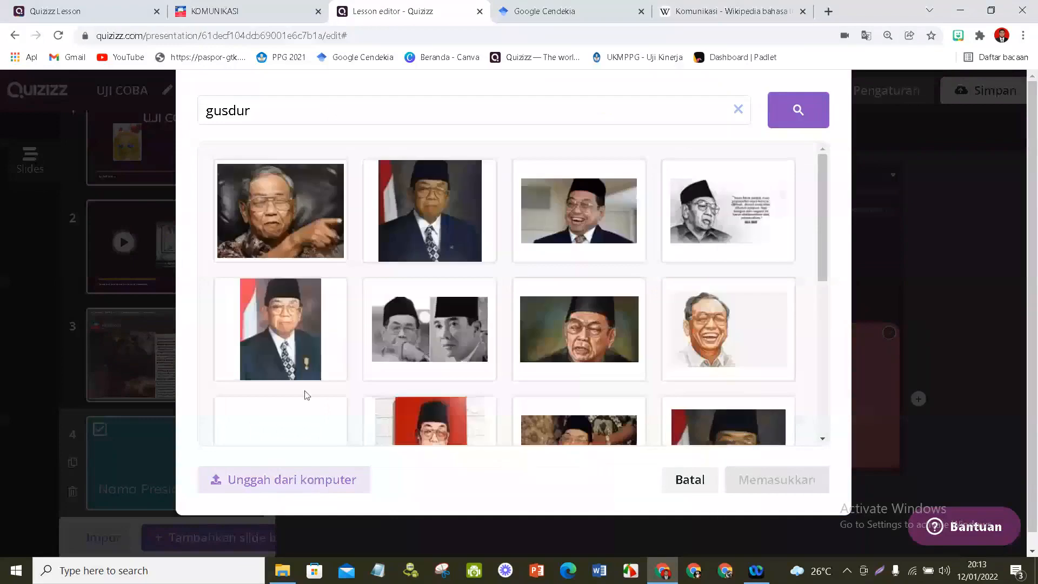
scroll(310, 432, down, 2)
scroll(316, 426, up, 2)
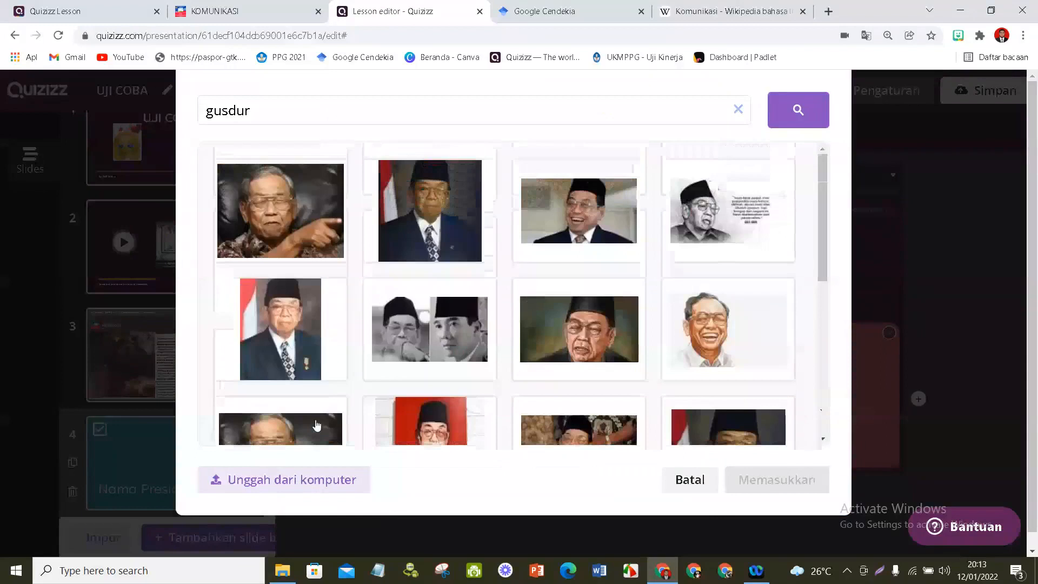
click(430, 211)
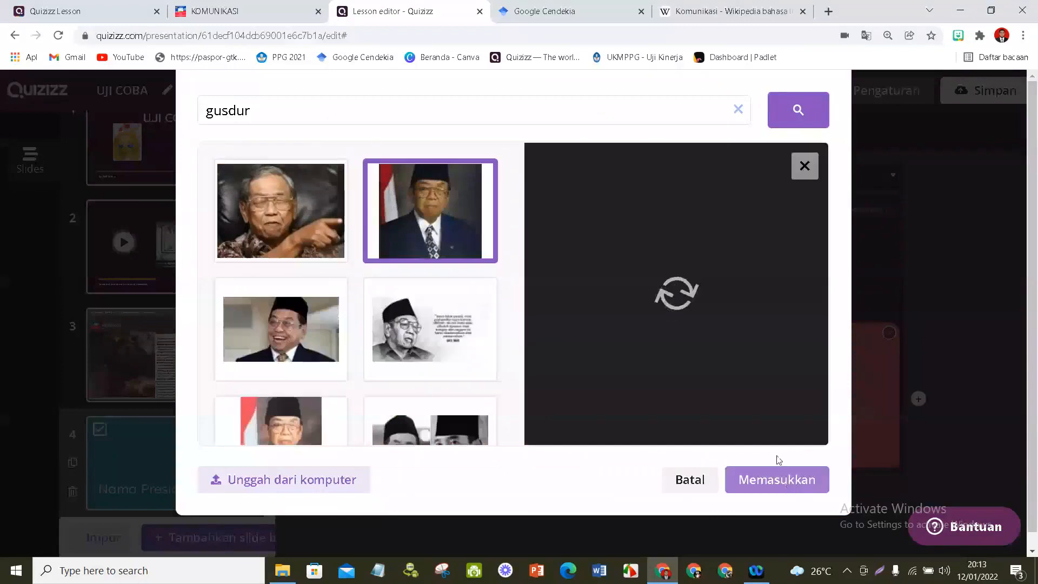
click(765, 480)
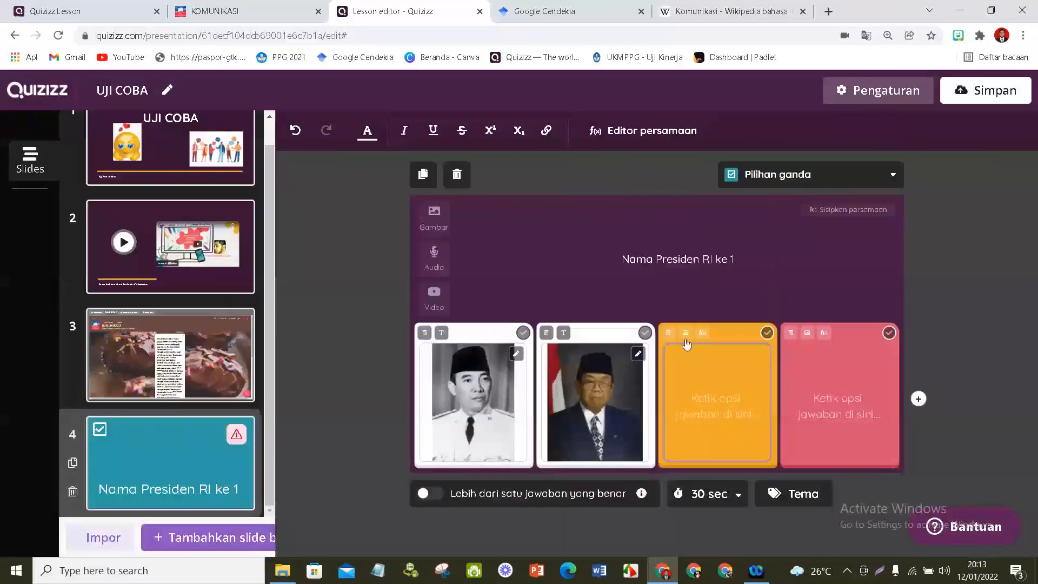
- Search images for "megawati soekarno putri" and insert the first official portrait as the third answer option
click(685, 340)
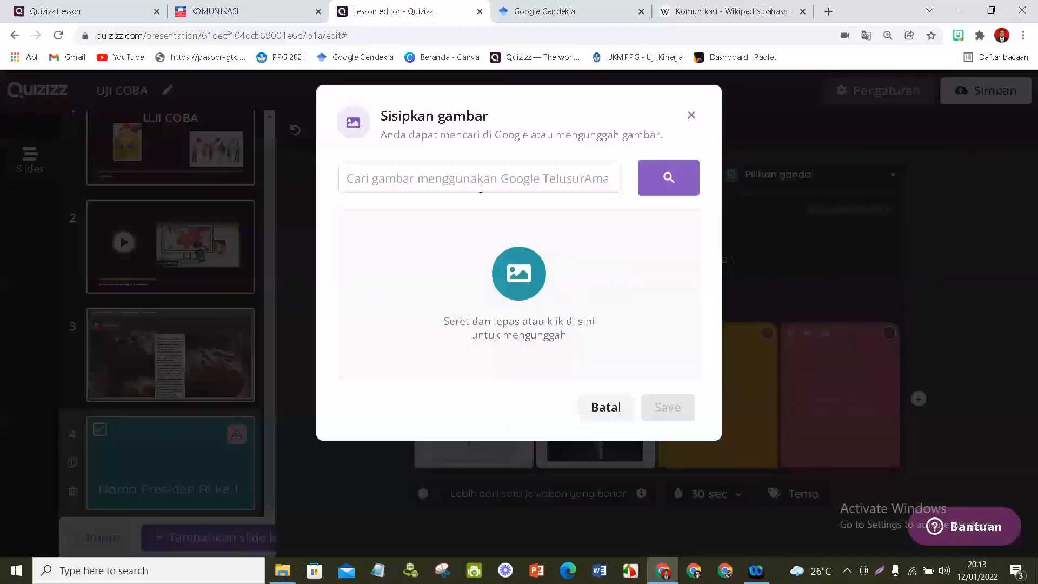
click(481, 188)
text(megawa)
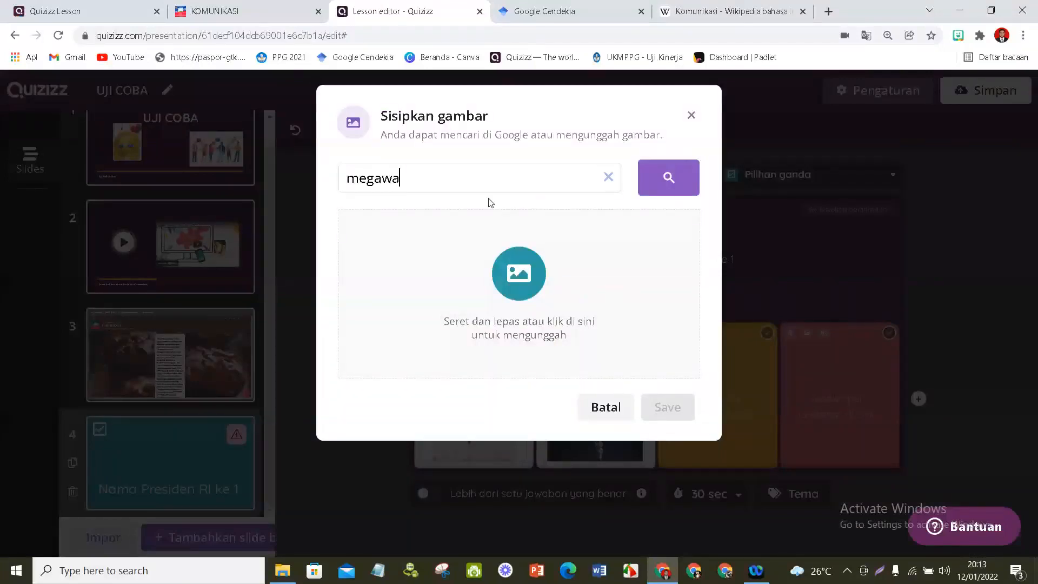
text(ti)
key(Return)
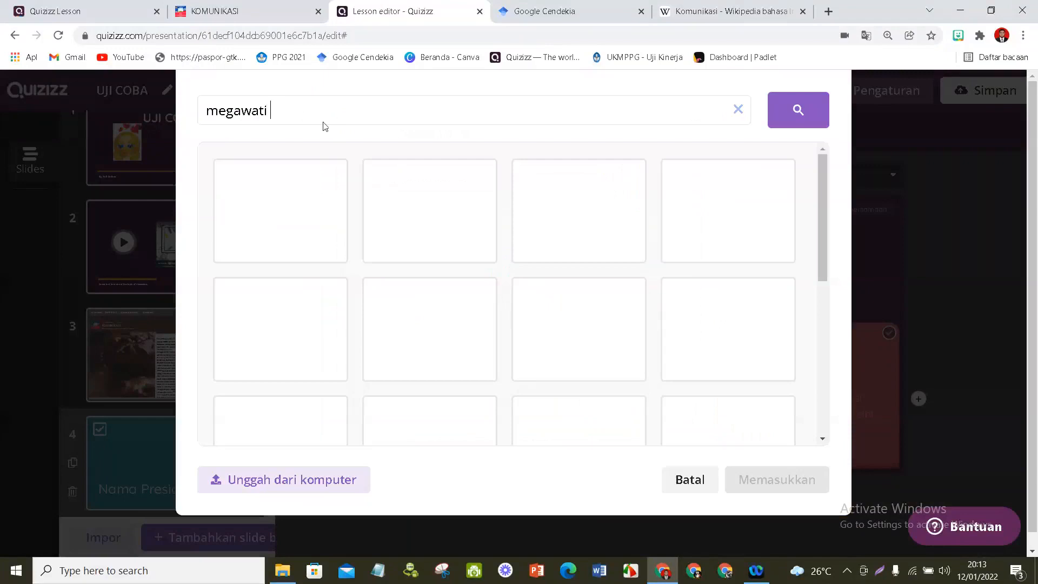
text(soekarno putri)
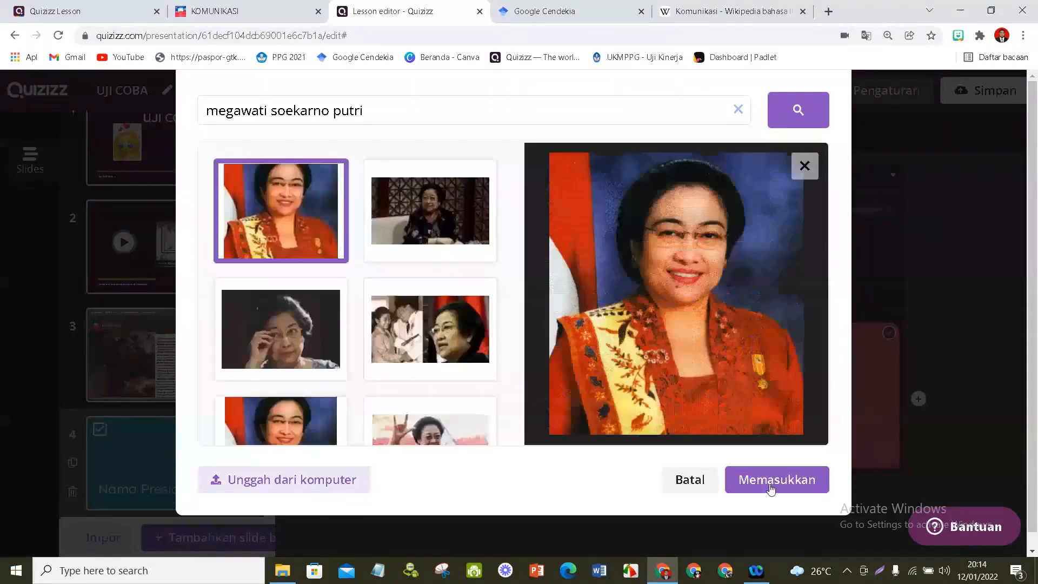
click(772, 487)
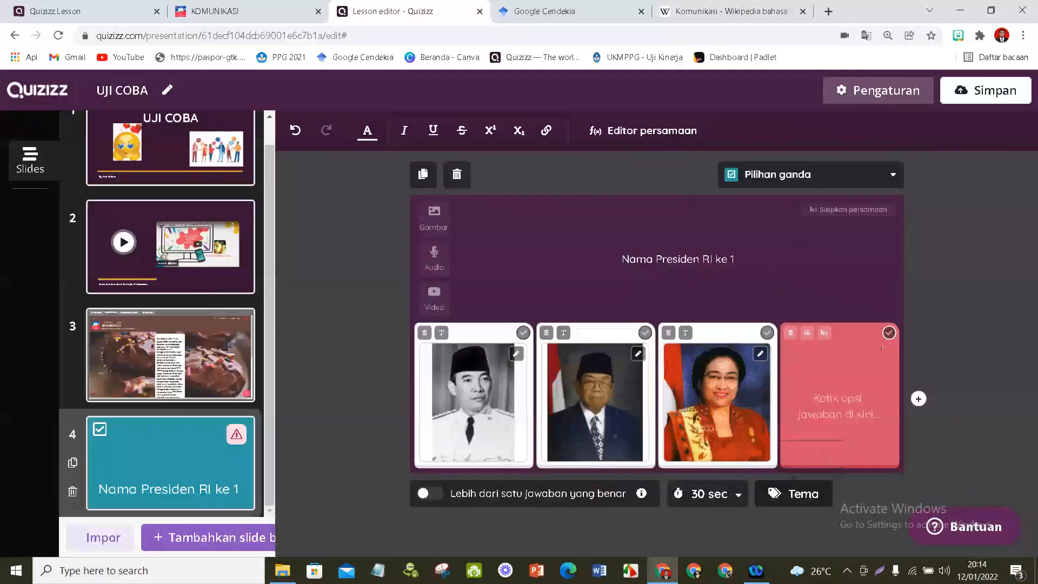
- Delete the empty fourth answer option, mark the Soekarno picture as correct and set the time limit to 20 seconds
click(791, 333)
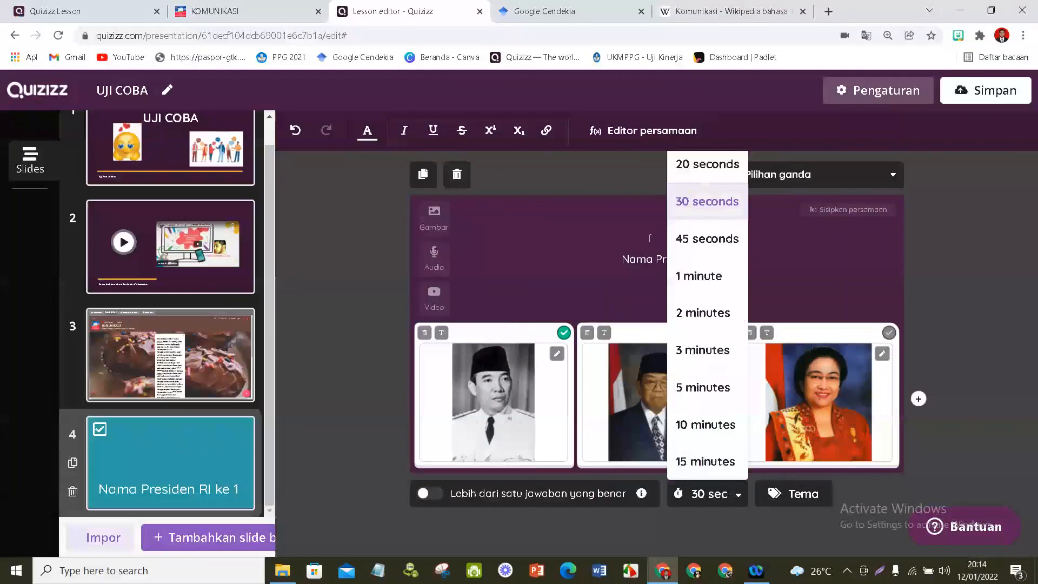
click(708, 165)
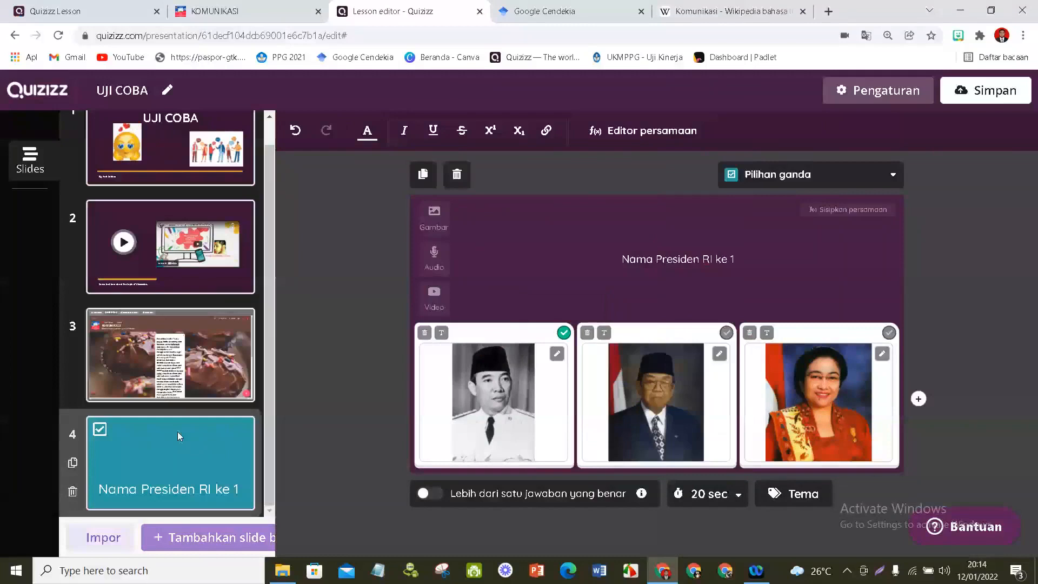
click(209, 538)
scroll(211, 368, down, 3)
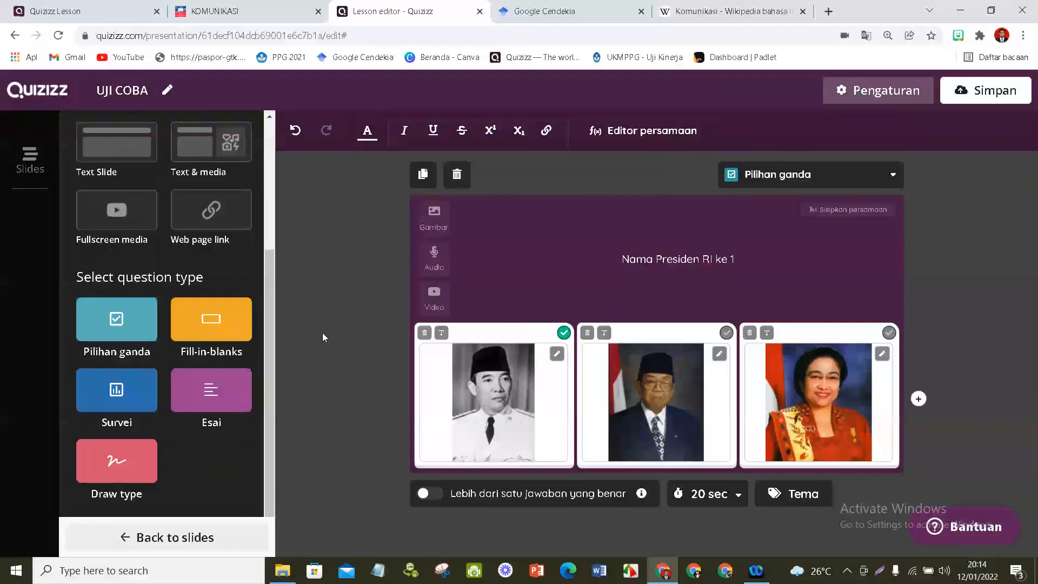
click(157, 534)
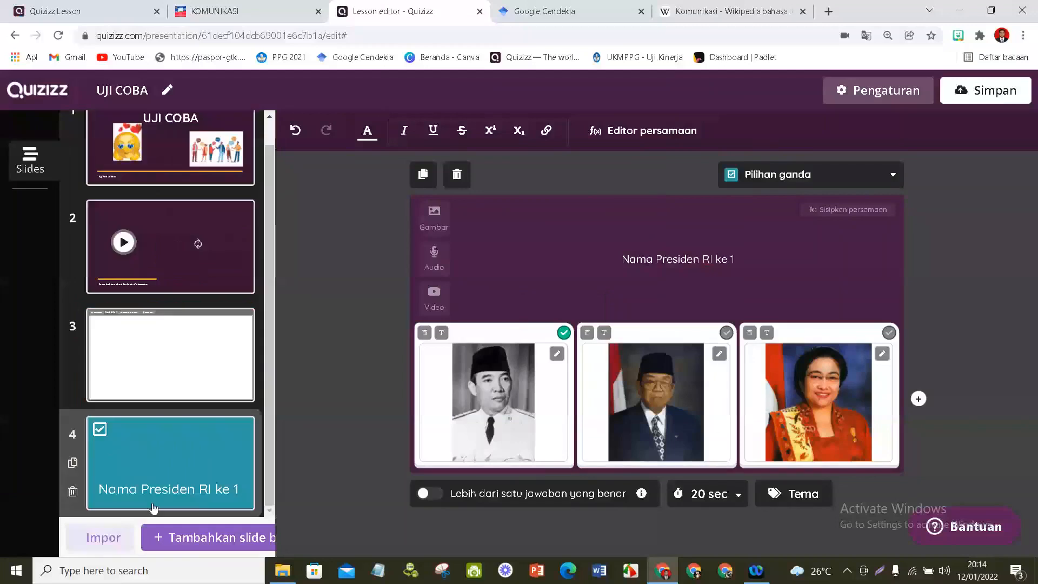
- Open the slide import and view the instructions for Google Slides and PowerPoint presentations
click(102, 538)
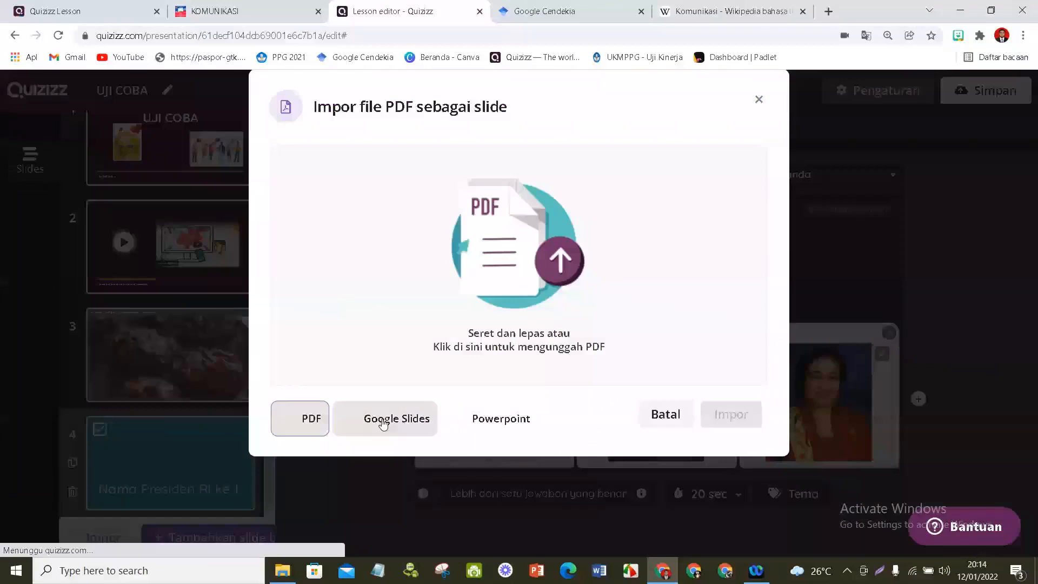
click(383, 424)
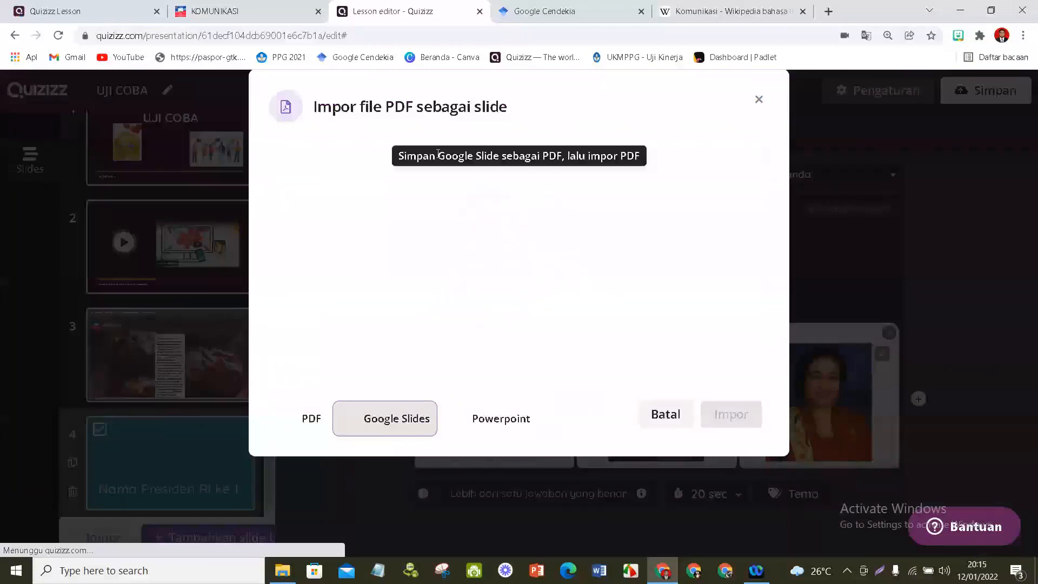
click(476, 421)
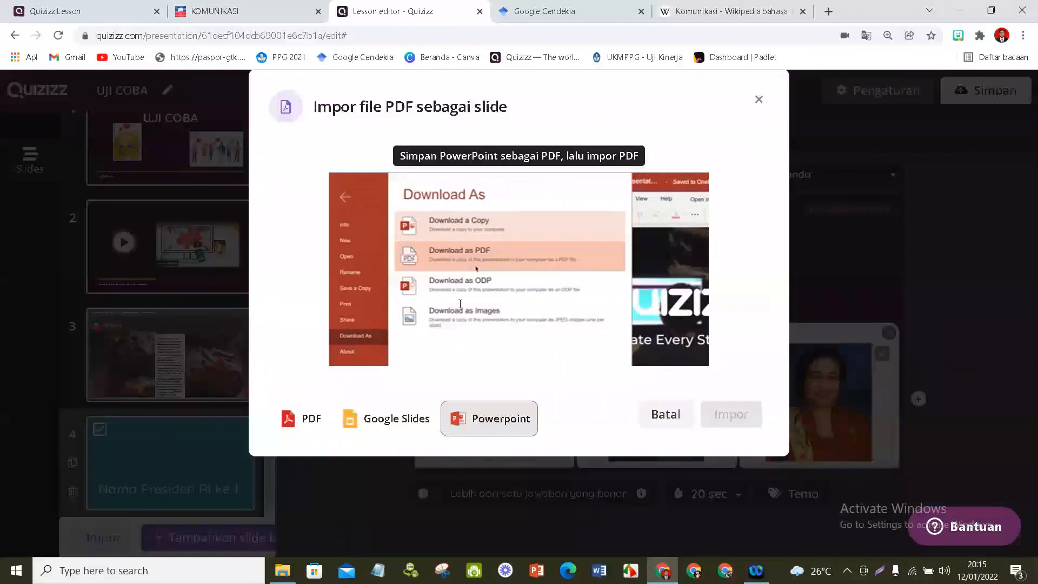
- Upload UKIN_MATERI.pdf from the Downloads folder for import as slides
click(92, 538)
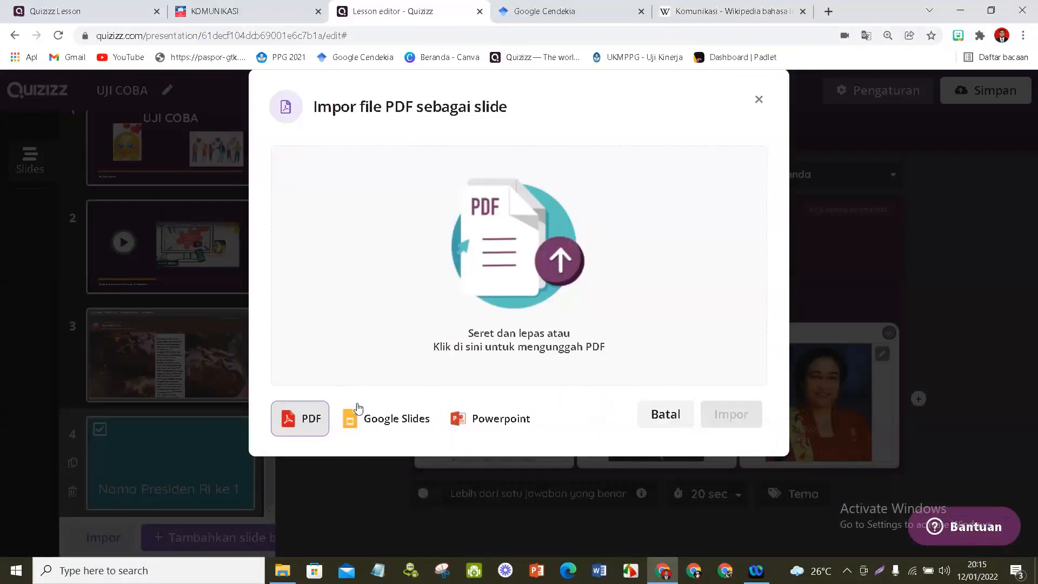
click(564, 266)
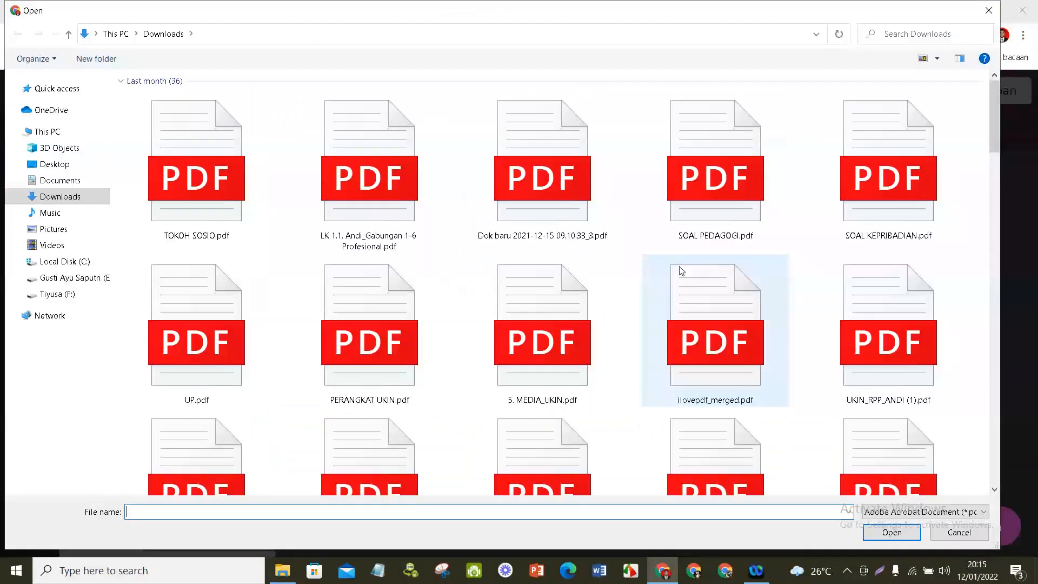
scroll(508, 313, down, 3)
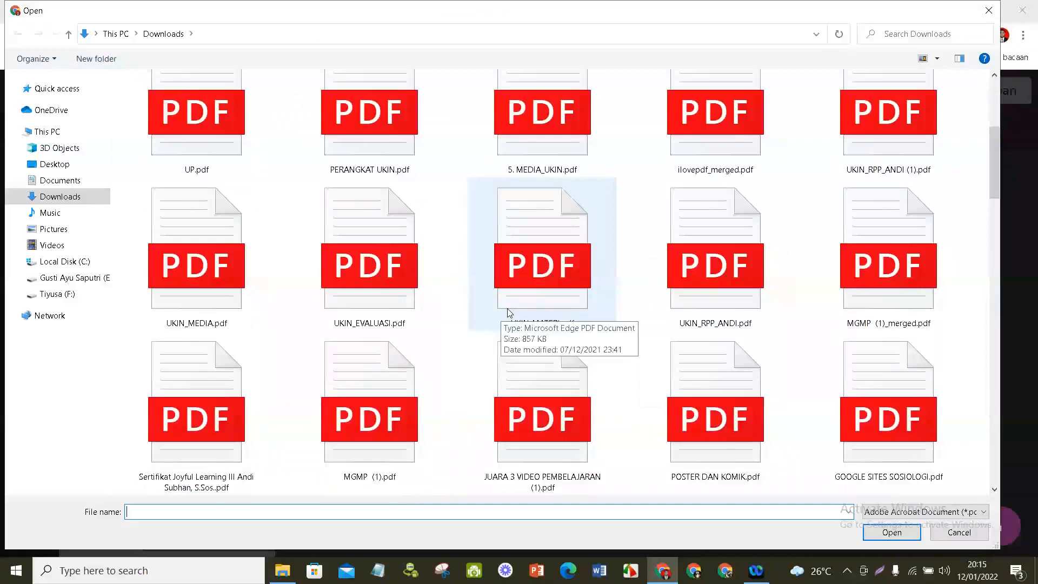
click(536, 259)
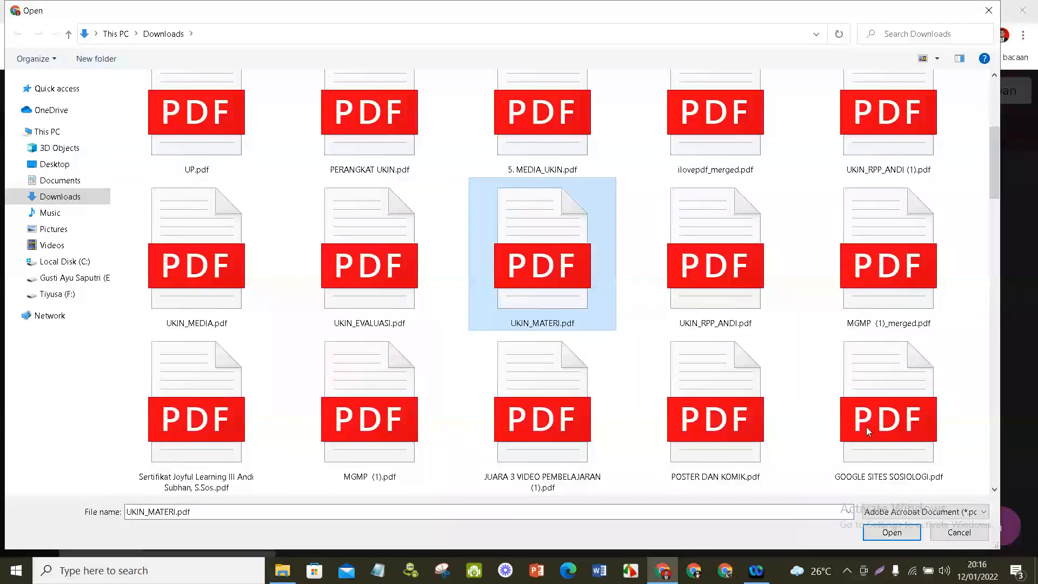
click(887, 535)
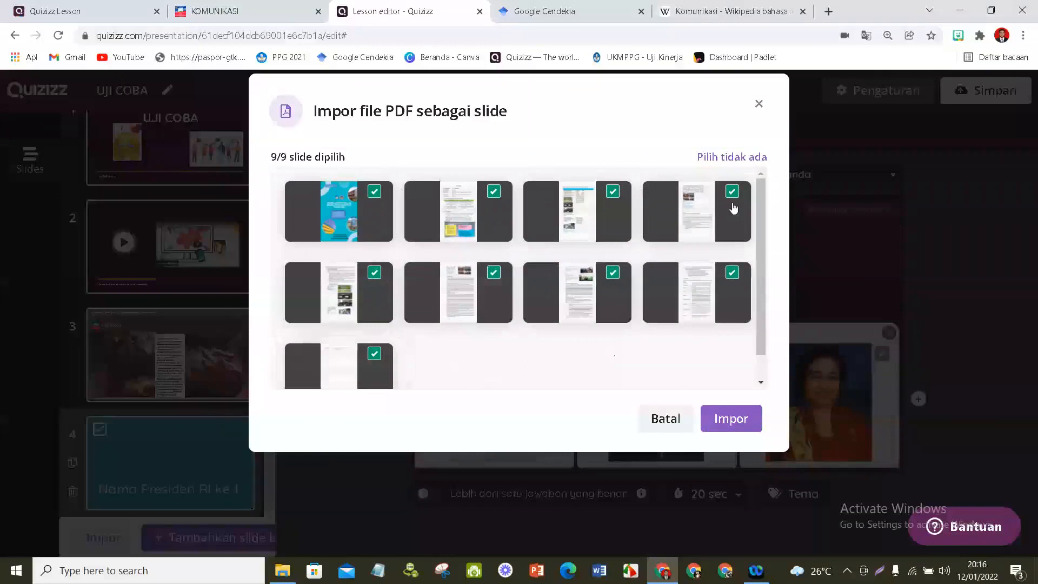
- Deselect the last five pages of the PDF and import only the first four as slides
click(733, 273)
click(619, 269)
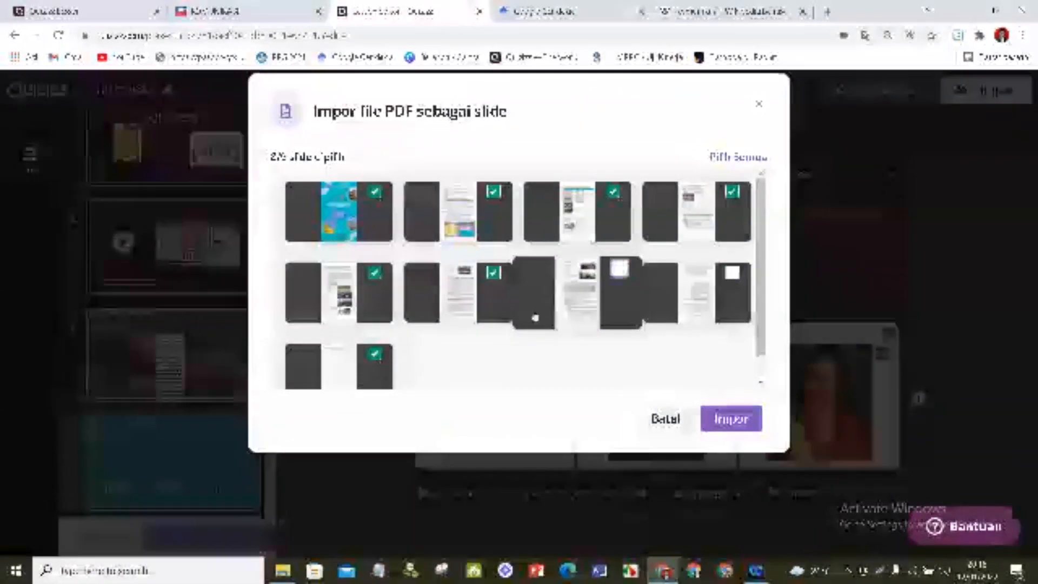
click(497, 270)
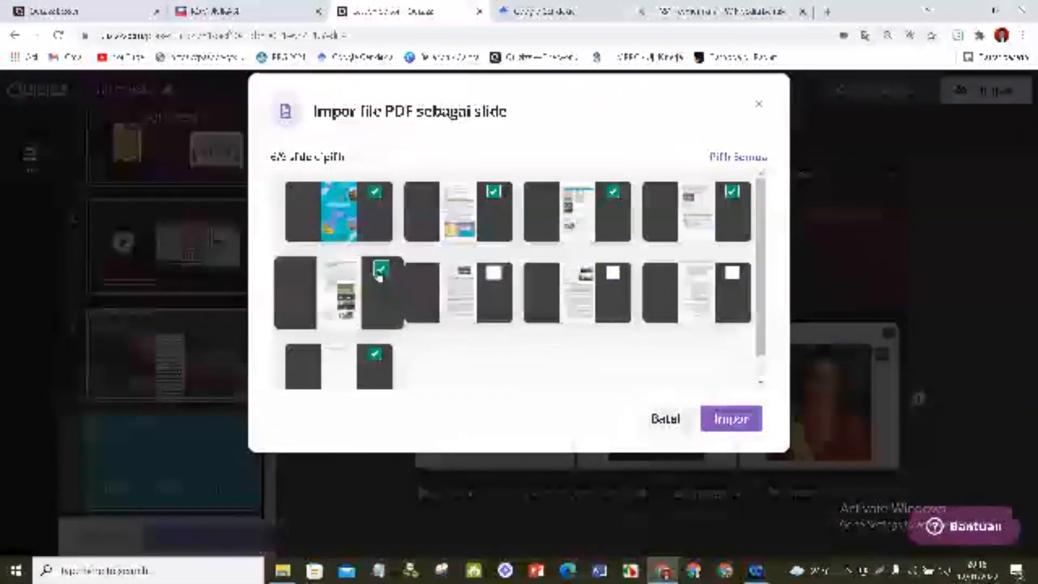
click(381, 271)
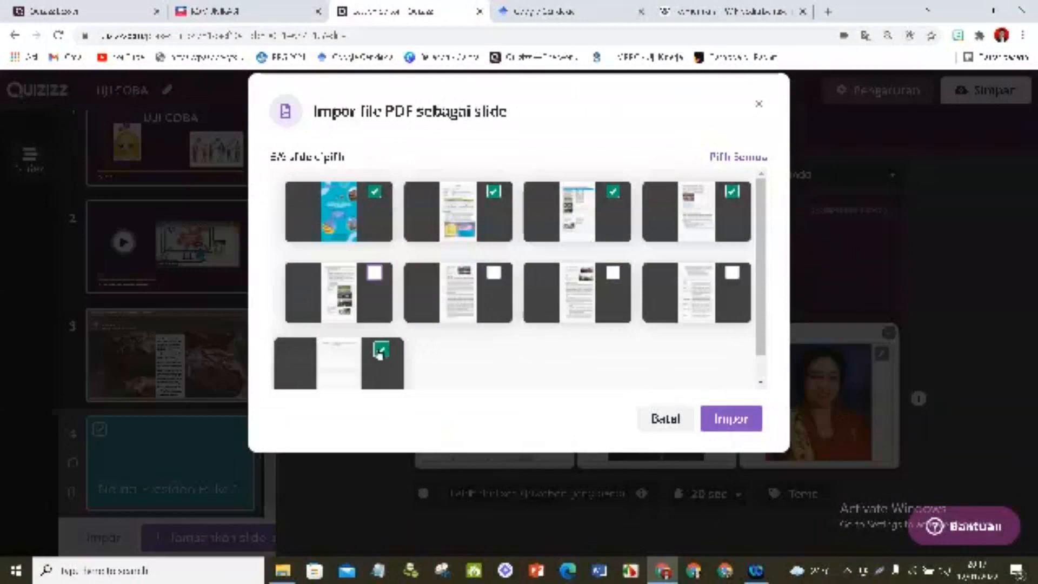
click(380, 351)
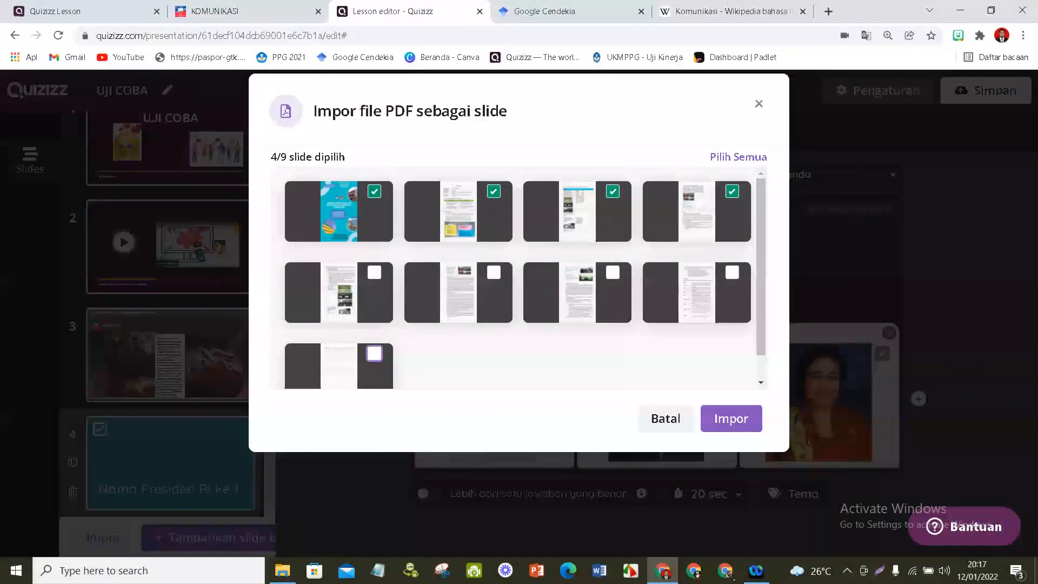
click(730, 419)
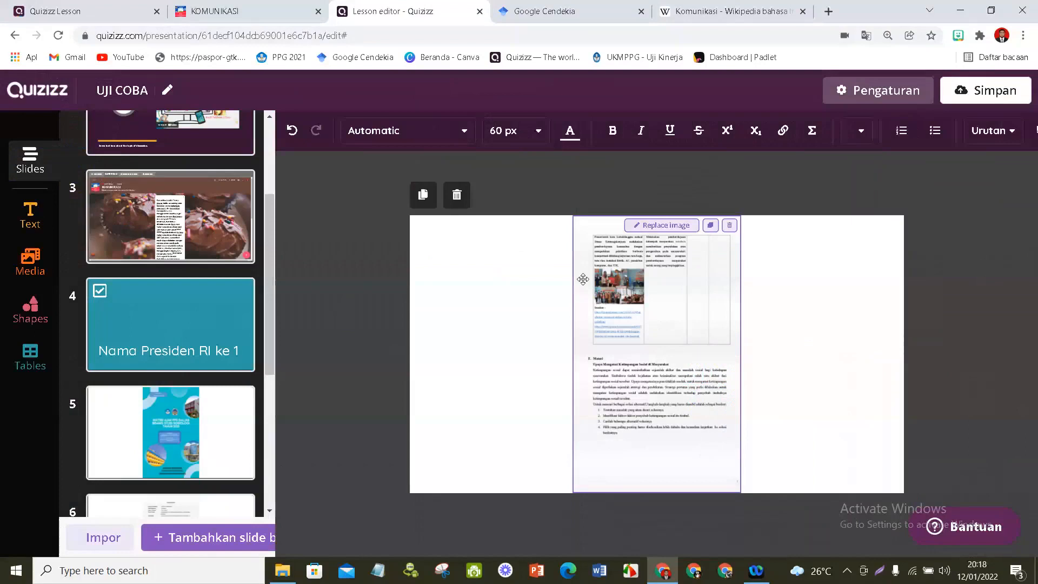
- Review the lesson's slides in the slide list, from the opening slide to the last imported PDF page
scroll(269, 332, down, 5)
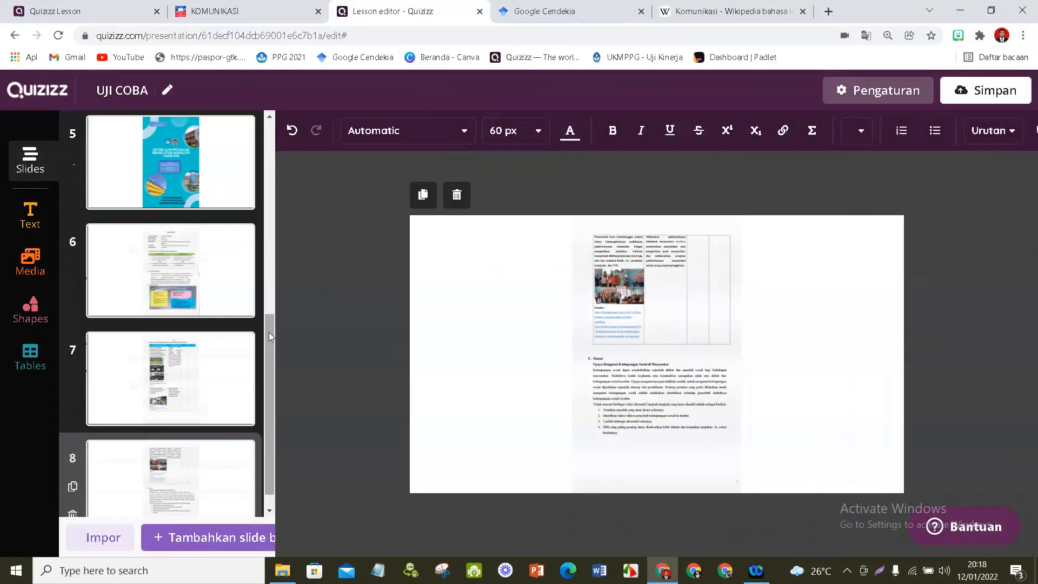
scroll(268, 333, down, 1)
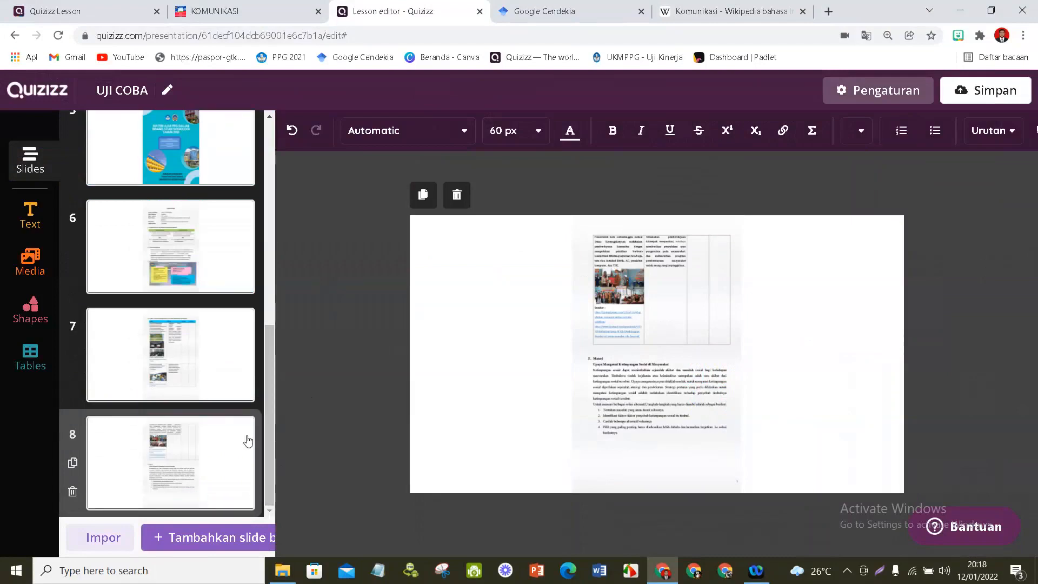
drag(271, 382, 274, 209)
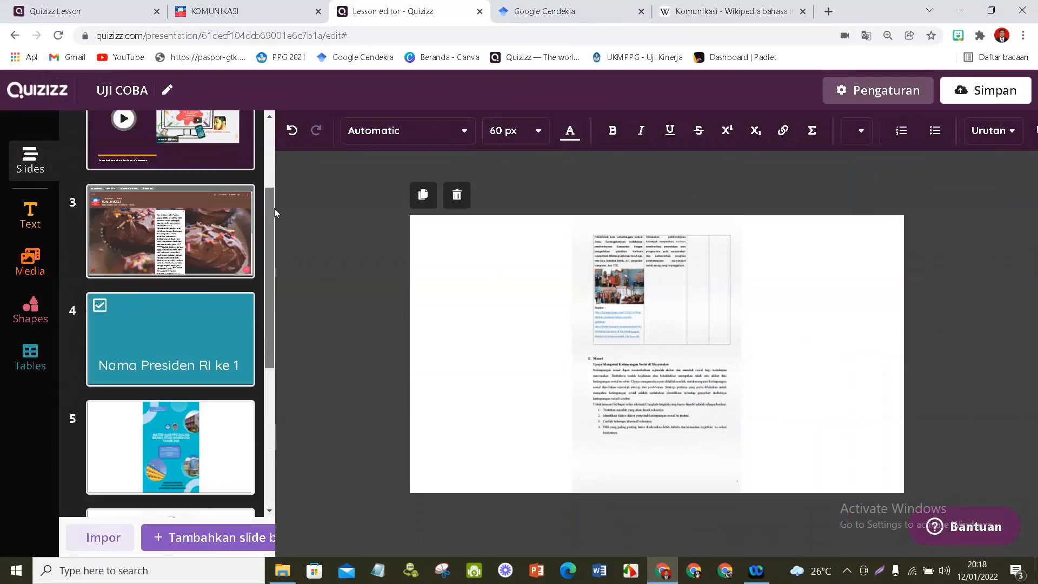
drag(274, 209, 261, 442)
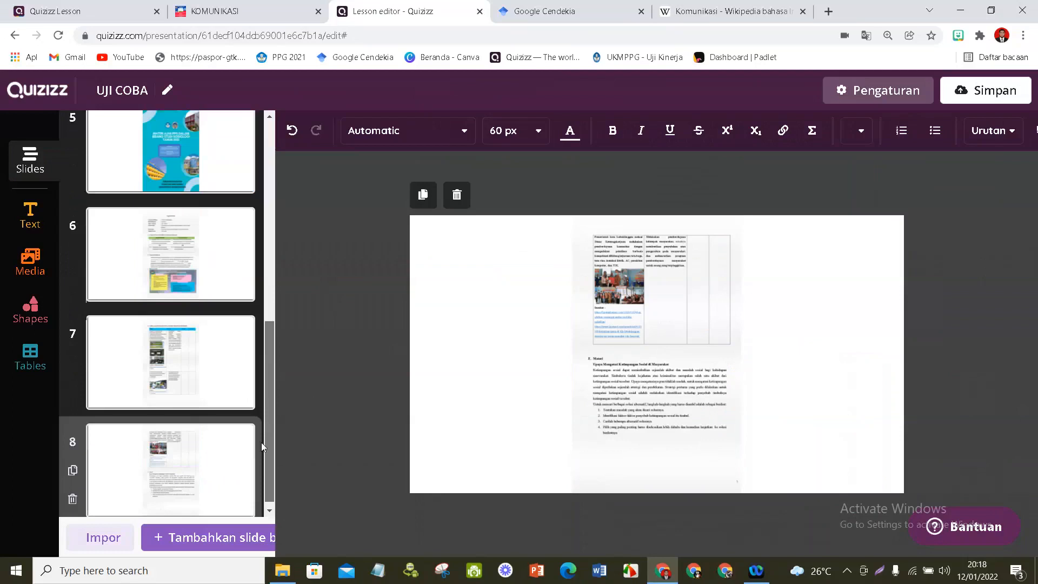
drag(262, 442, 289, 219)
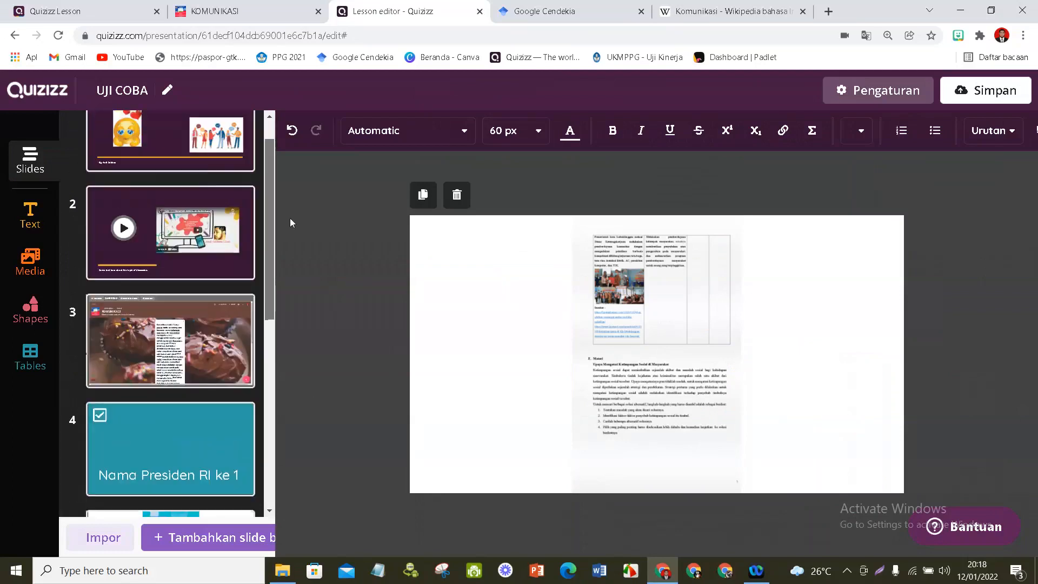
drag(290, 218, 290, 205)
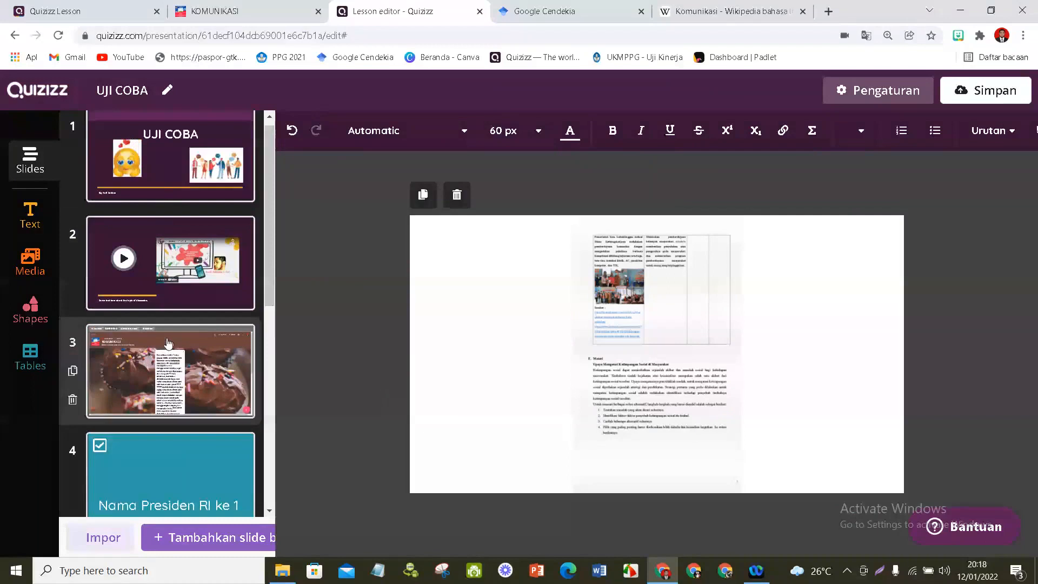
scroll(169, 344, down, 3)
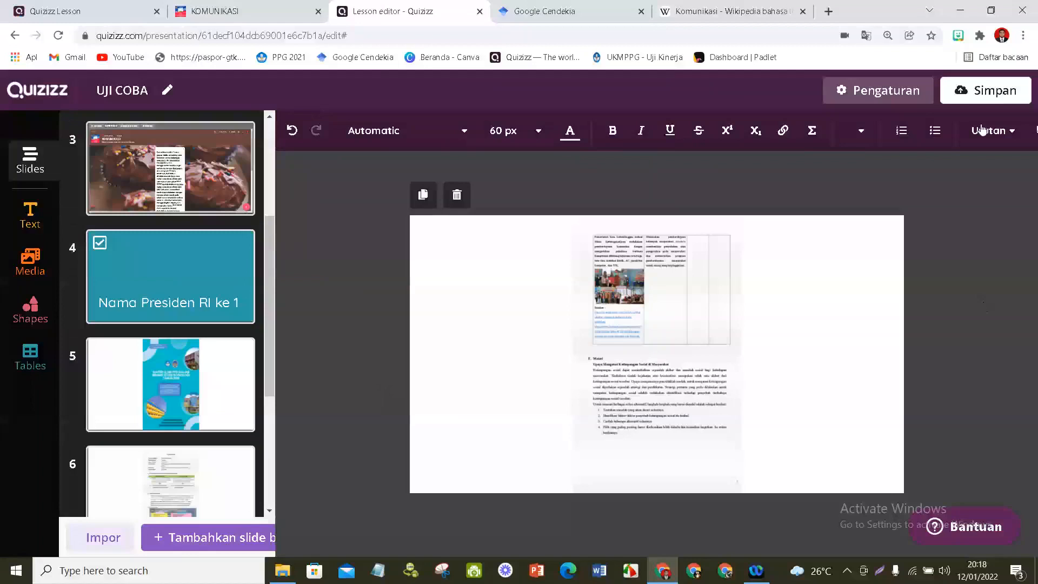
- Start saving the lesson with the seated group discussion picture as title image, Indonesian as language and grade range 12th to 12th
click(985, 90)
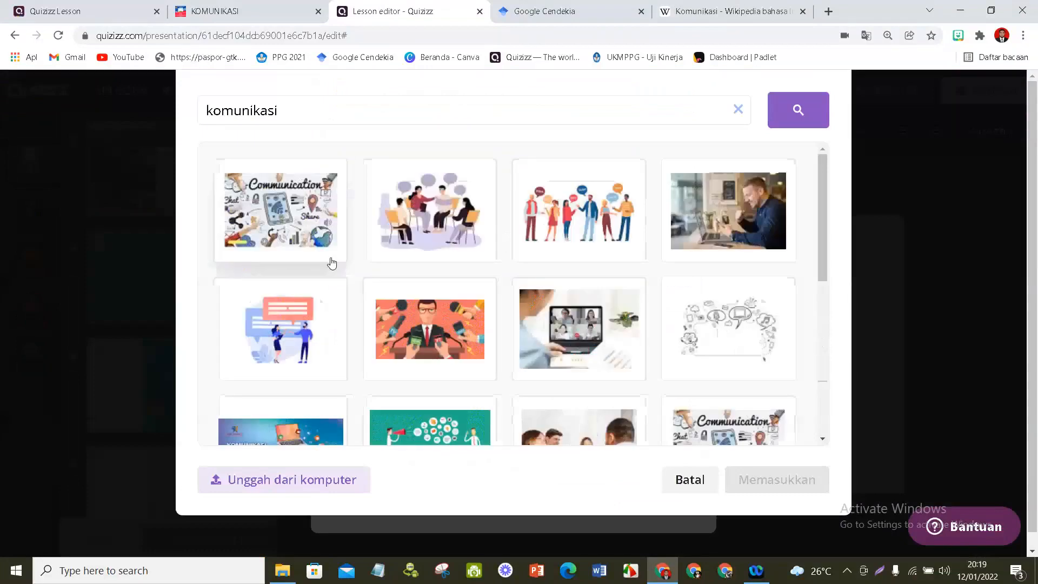
click(412, 219)
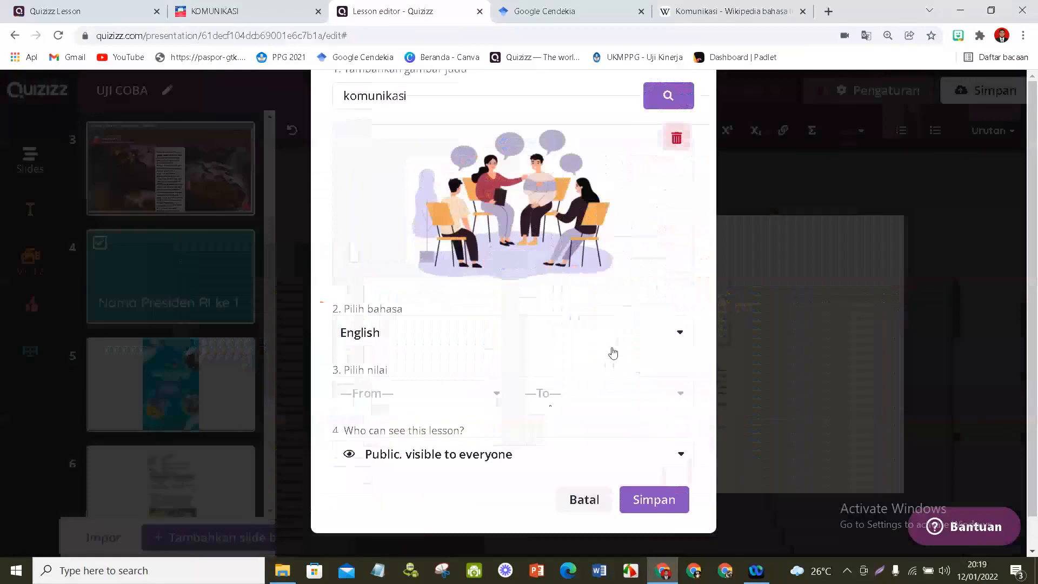
click(679, 394)
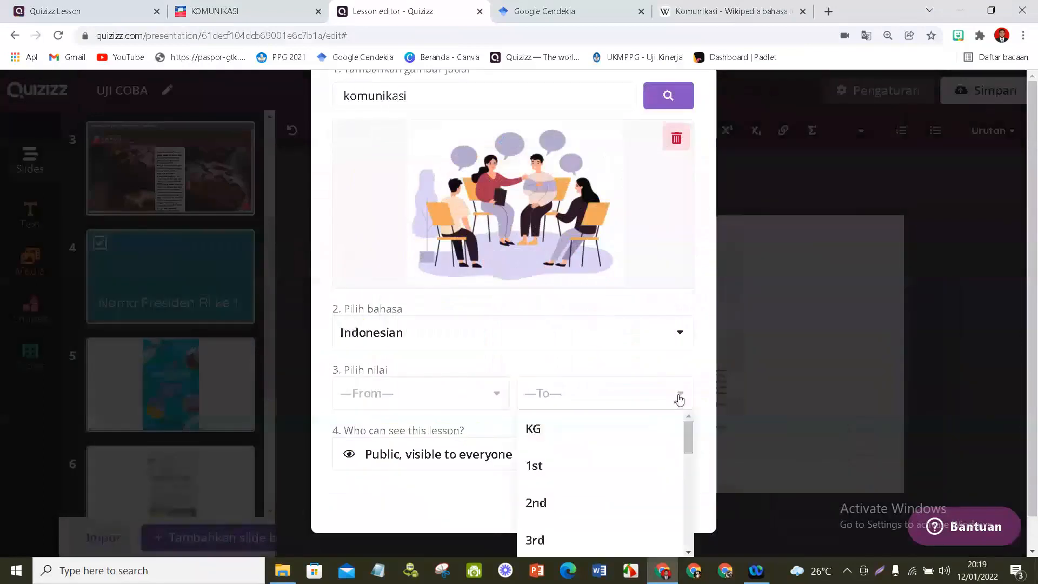
scroll(541, 432, down, 10)
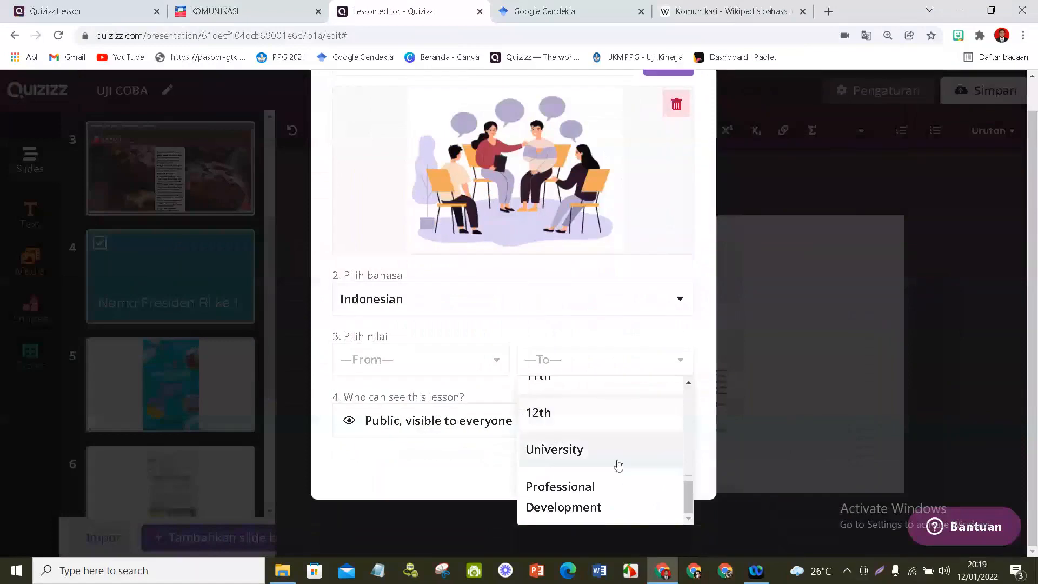
click(595, 412)
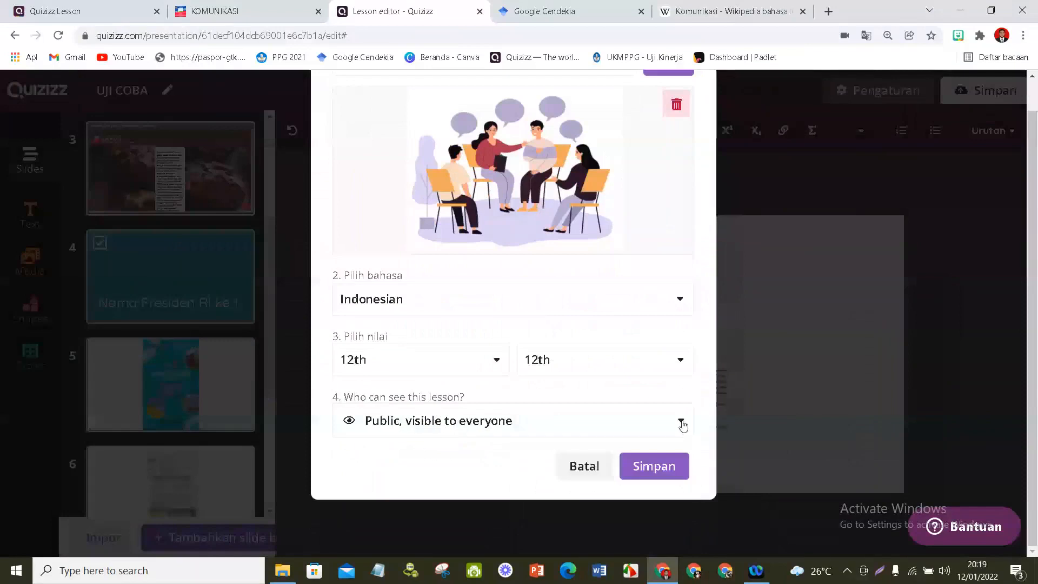
- Set the lesson's visibility to public for everyone and save the lesson details
click(681, 422)
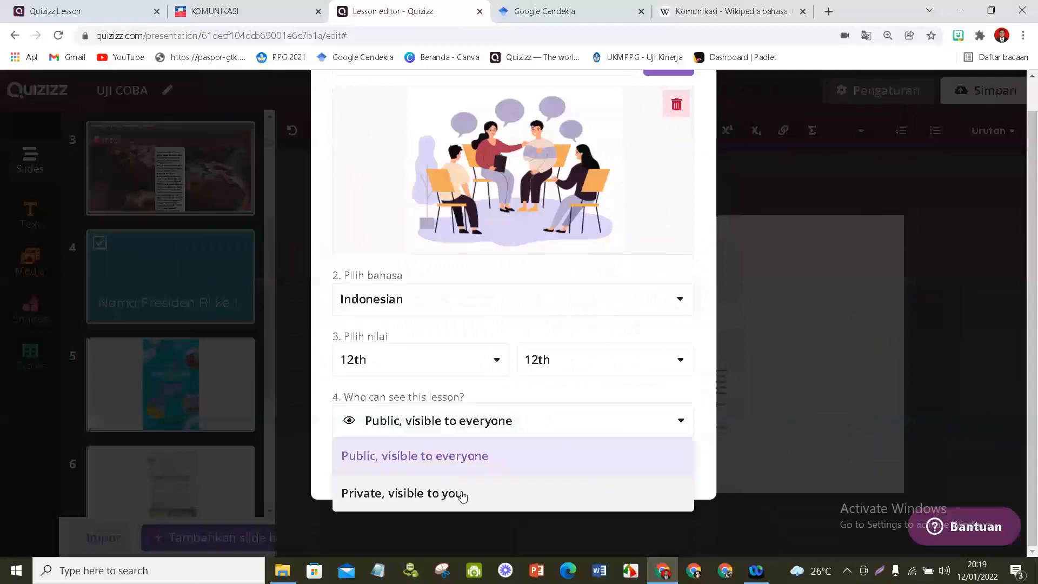
click(464, 452)
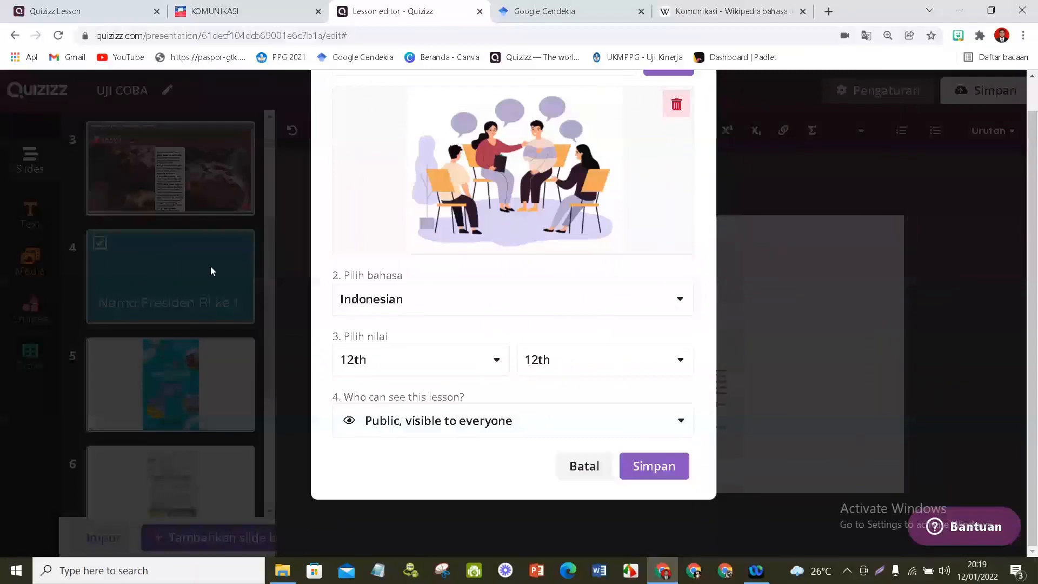
click(378, 420)
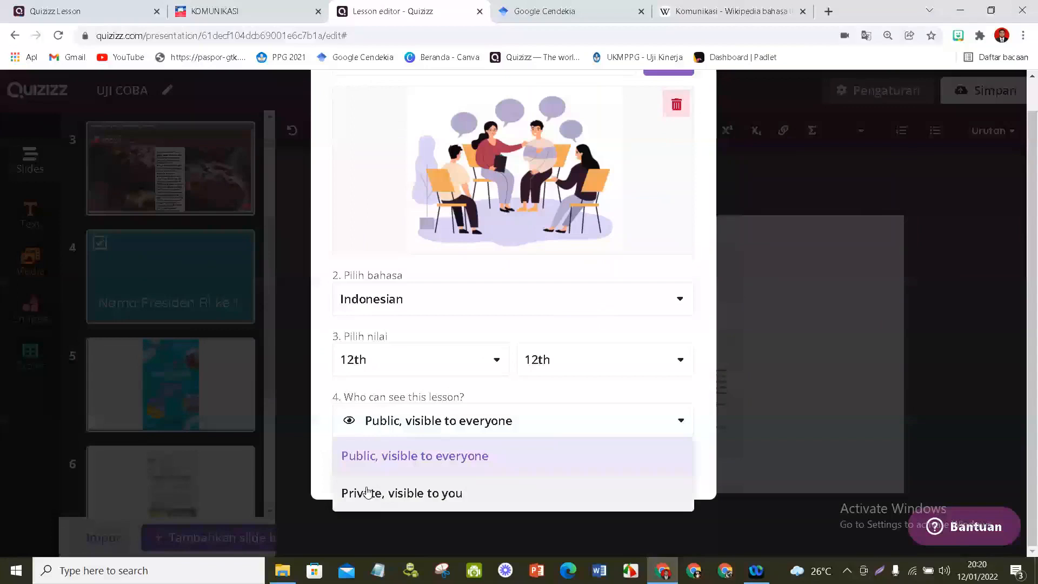
click(436, 459)
click(643, 465)
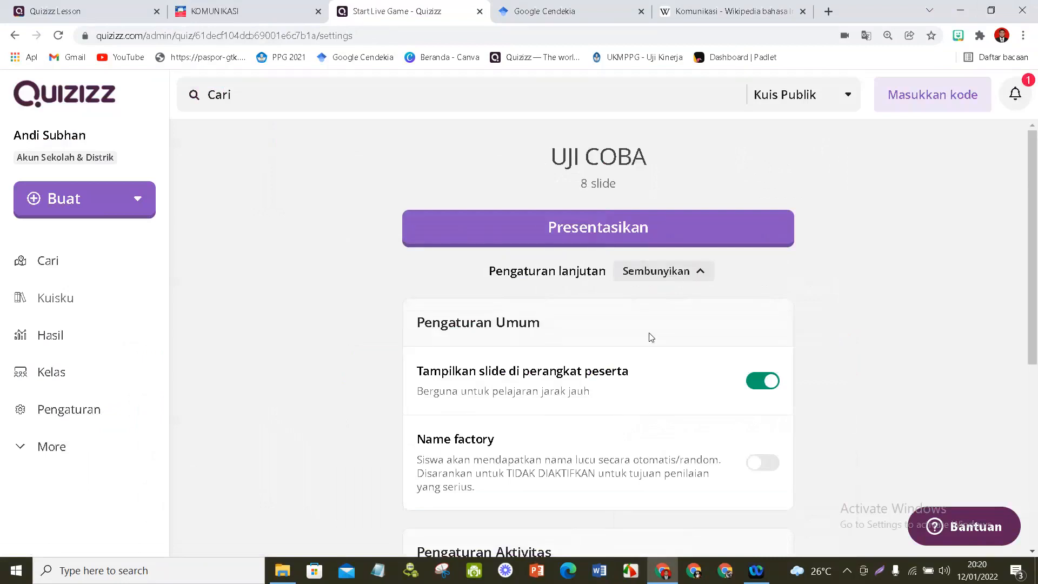
- Review the live lesson's general and activity settings, and return to the UJI COBA overview page
scroll(650, 337, down, 3)
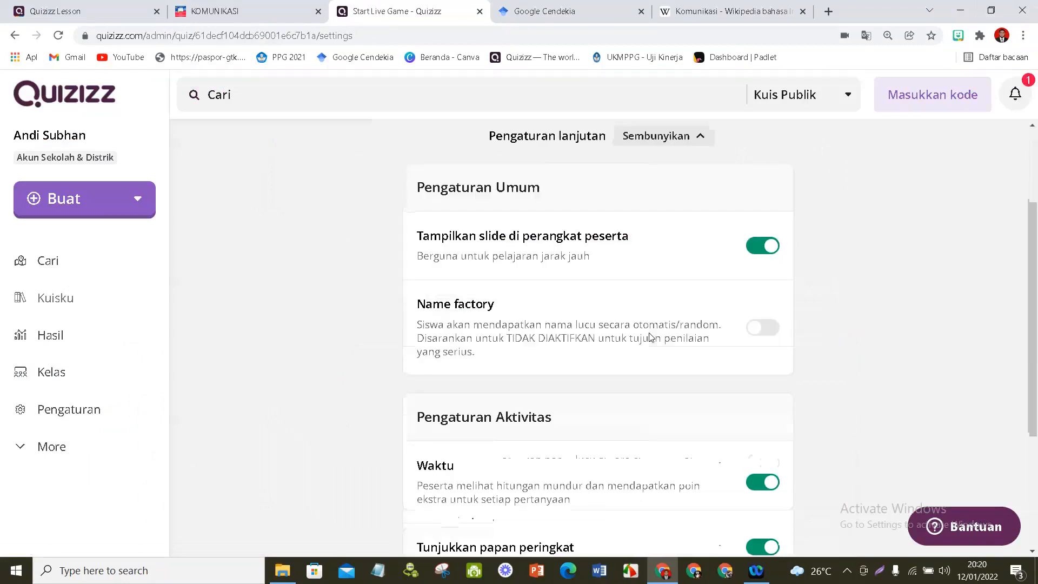
scroll(608, 237, up, 3)
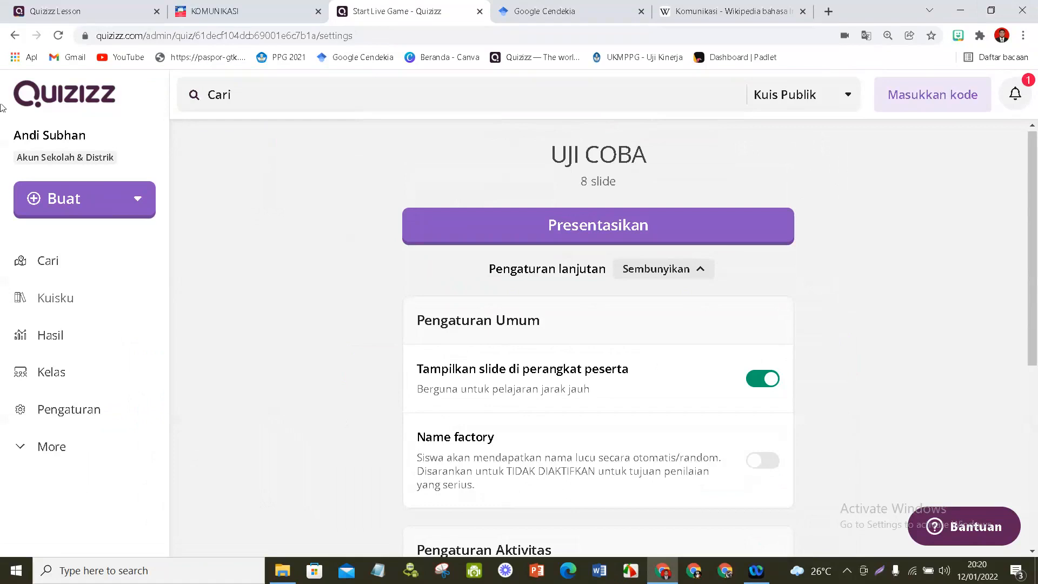
click(15, 35)
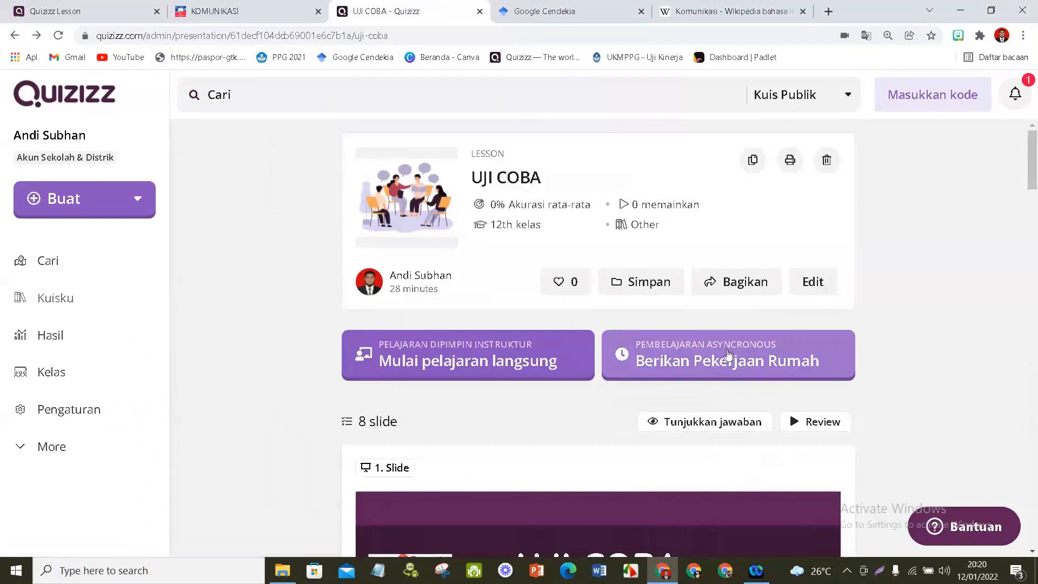
- Open the homework assignment settings for the lesson and set the custom deadline time to 12:00 PM
click(728, 354)
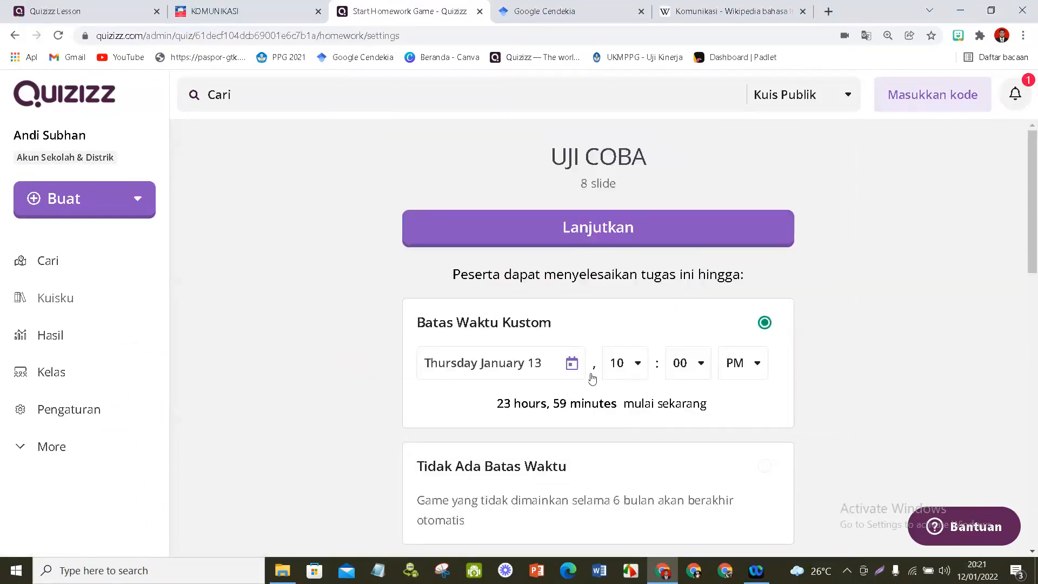
scroll(536, 309, down, 1)
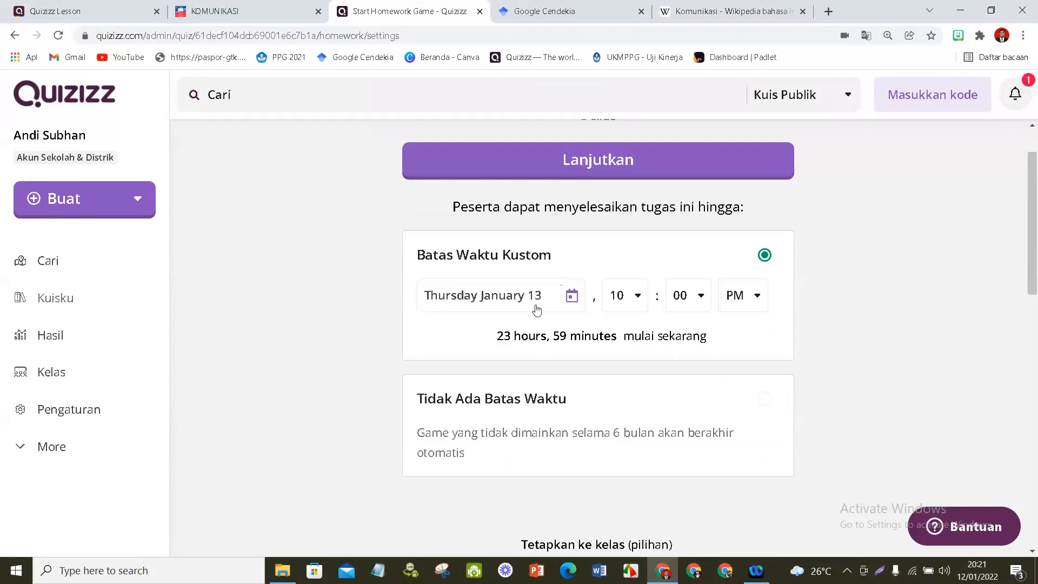
click(641, 296)
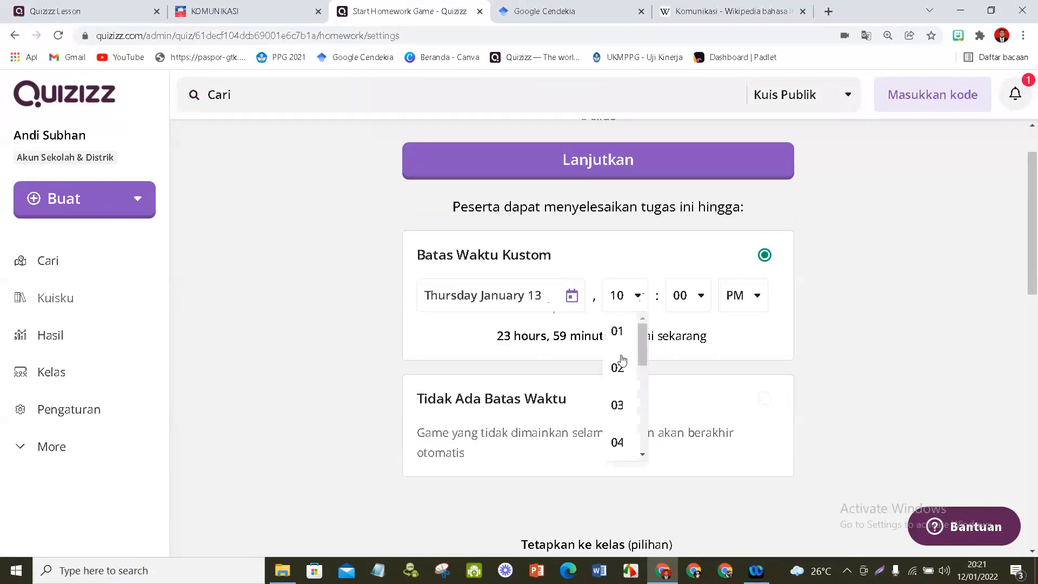
scroll(622, 379, down, 5)
click(618, 436)
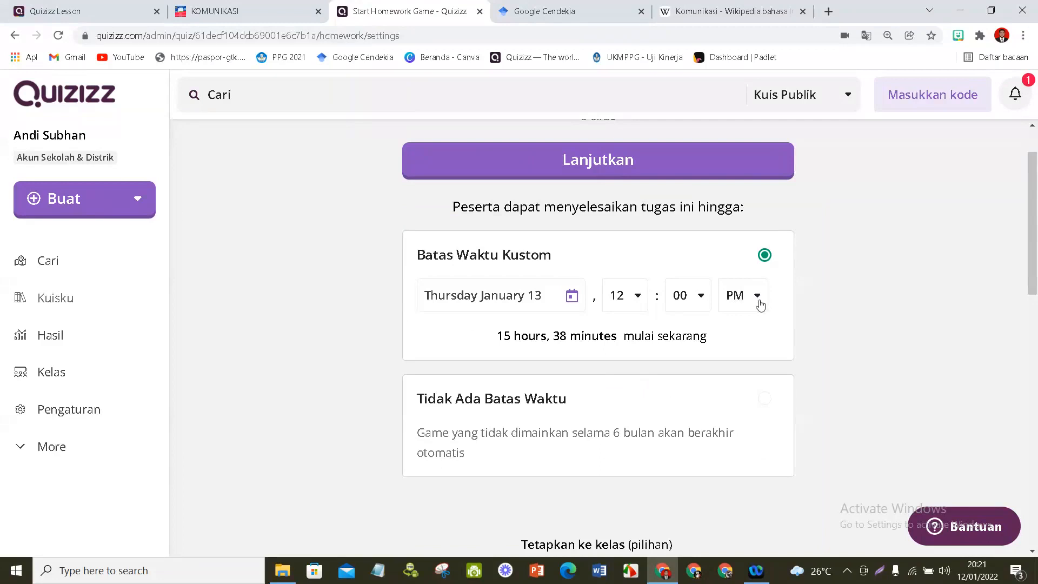
click(759, 303)
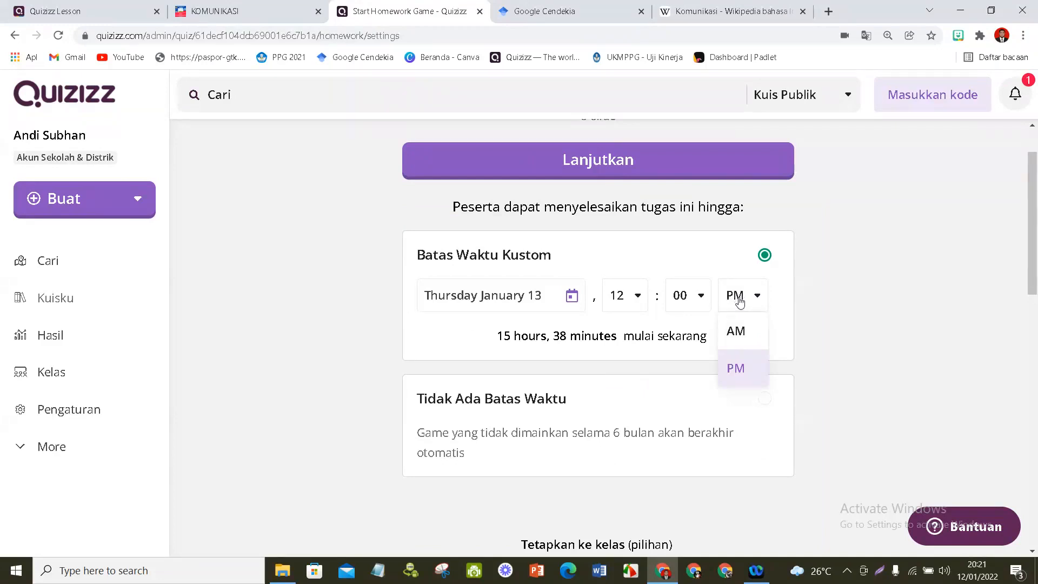
click(712, 360)
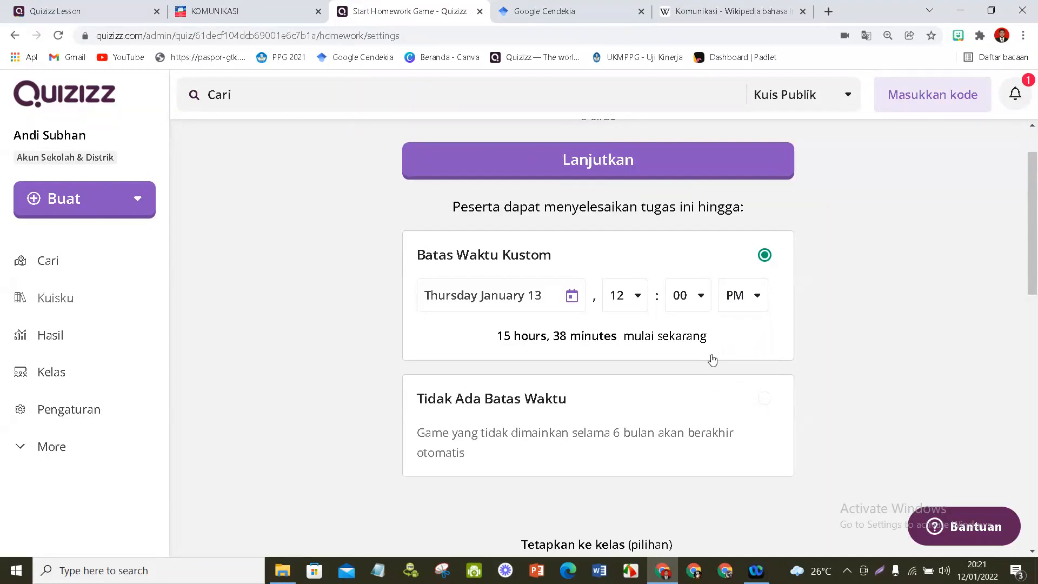
- Look over the homework's advanced settings, open the class assignment and select the class TOT QUIZIZZ IPS-SOSIOLOGI
scroll(737, 350, down, 6)
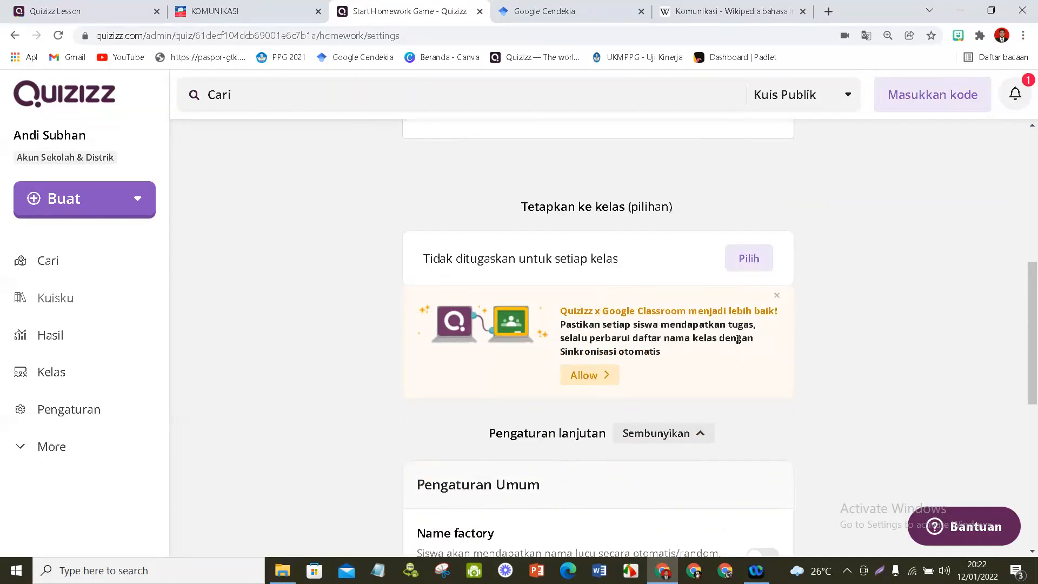
scroll(738, 339, down, 5)
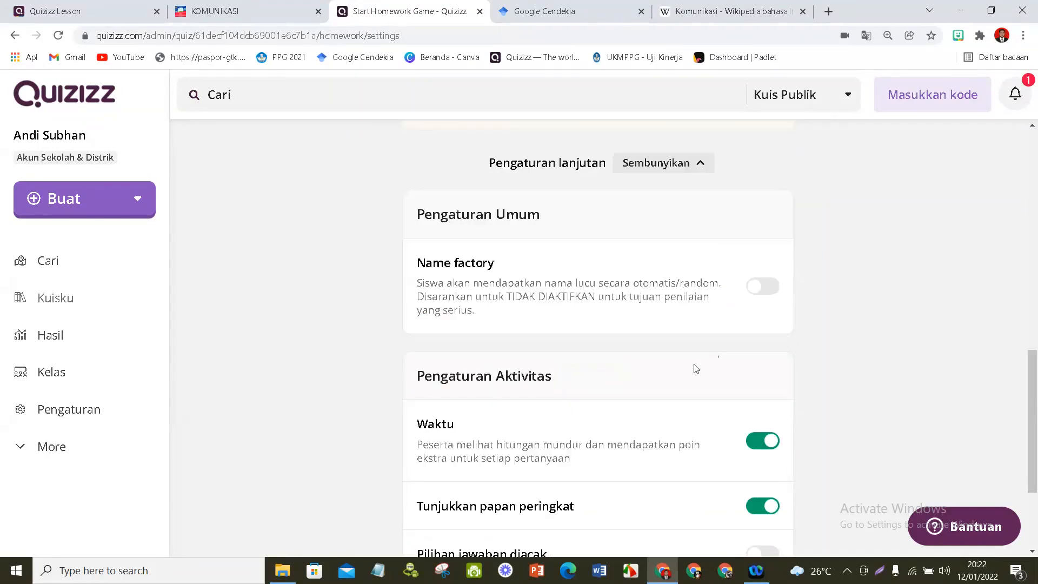
scroll(514, 294, up, 4)
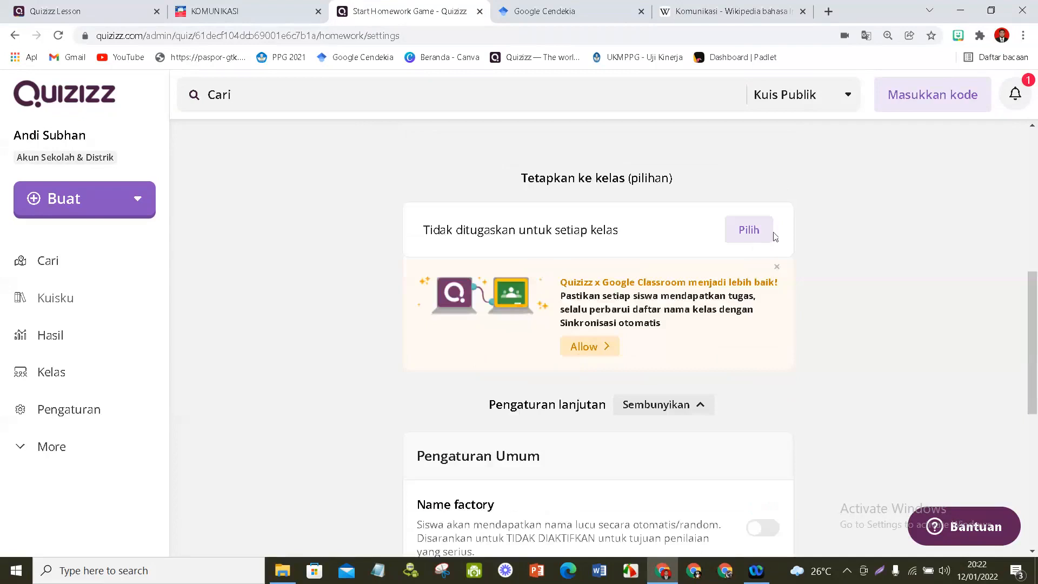
click(743, 234)
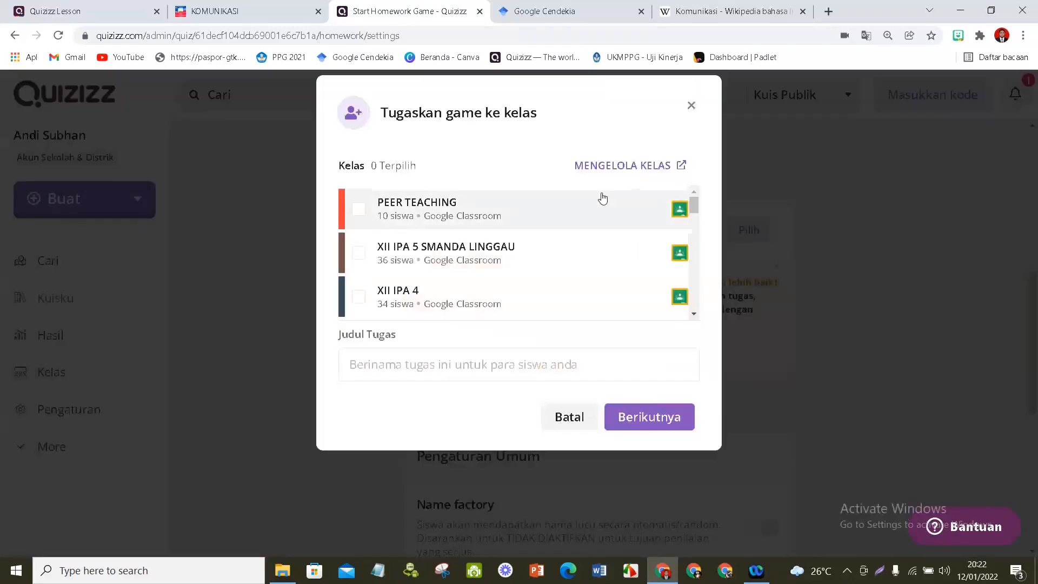
scroll(464, 267, down, 10)
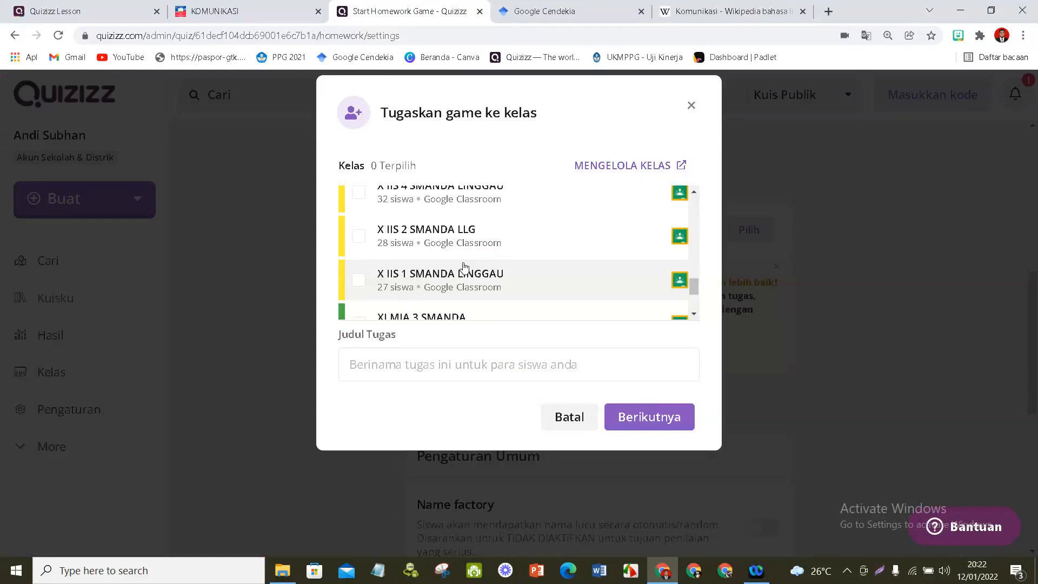
scroll(464, 267, down, 3)
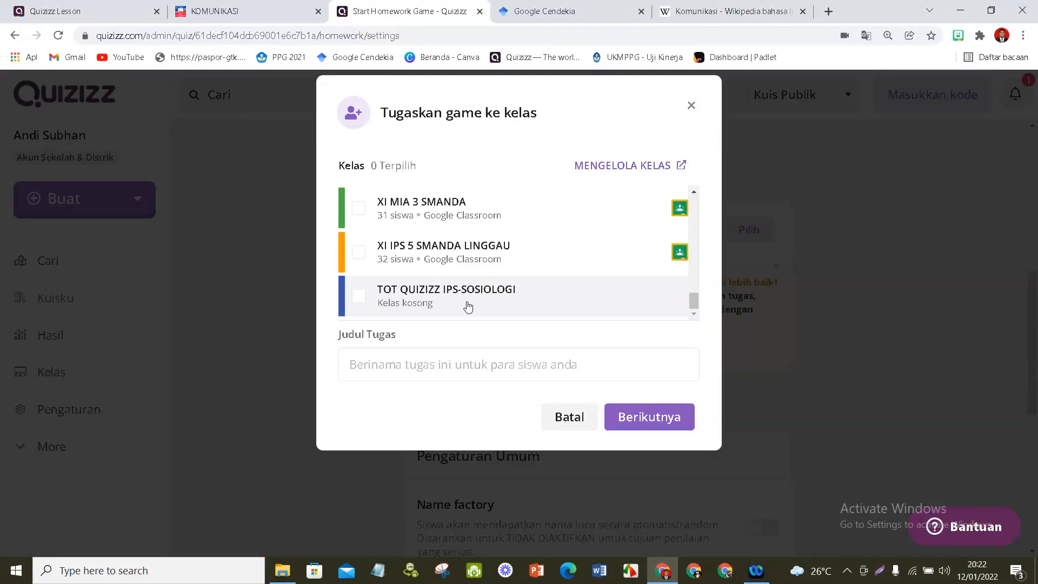
click(468, 307)
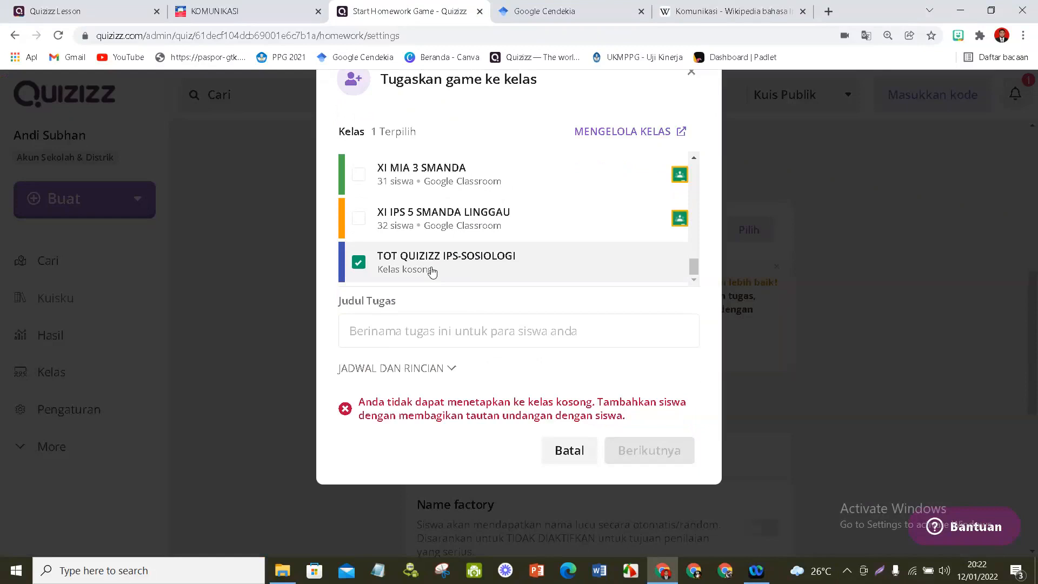
- Select the Workshop Belajar.id SMP class with 130 students and title the assignment TUGAS PURA-PURA
scroll(431, 272, up, 5)
scroll(446, 210, down, 3)
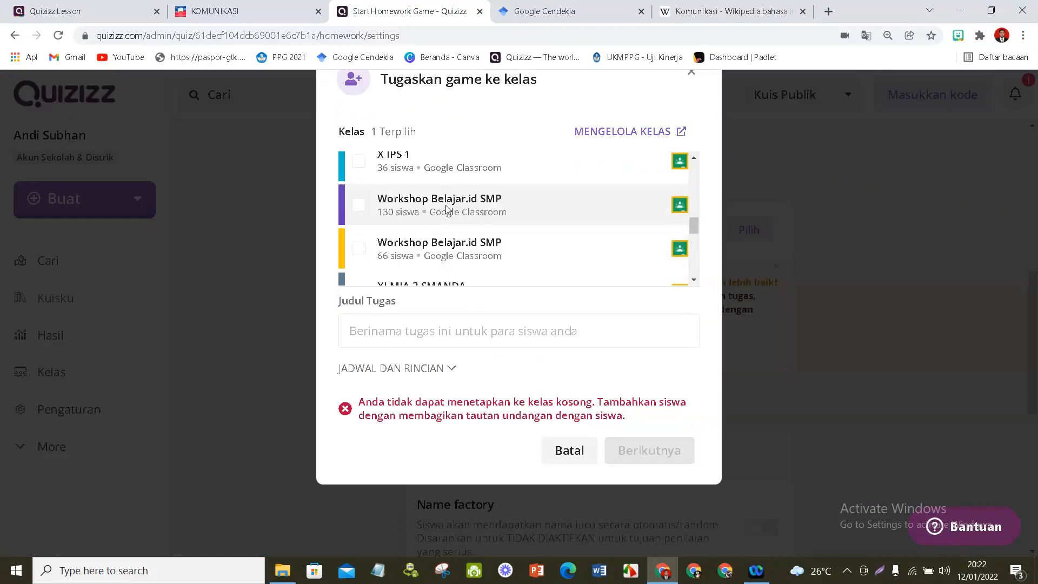
click(446, 210)
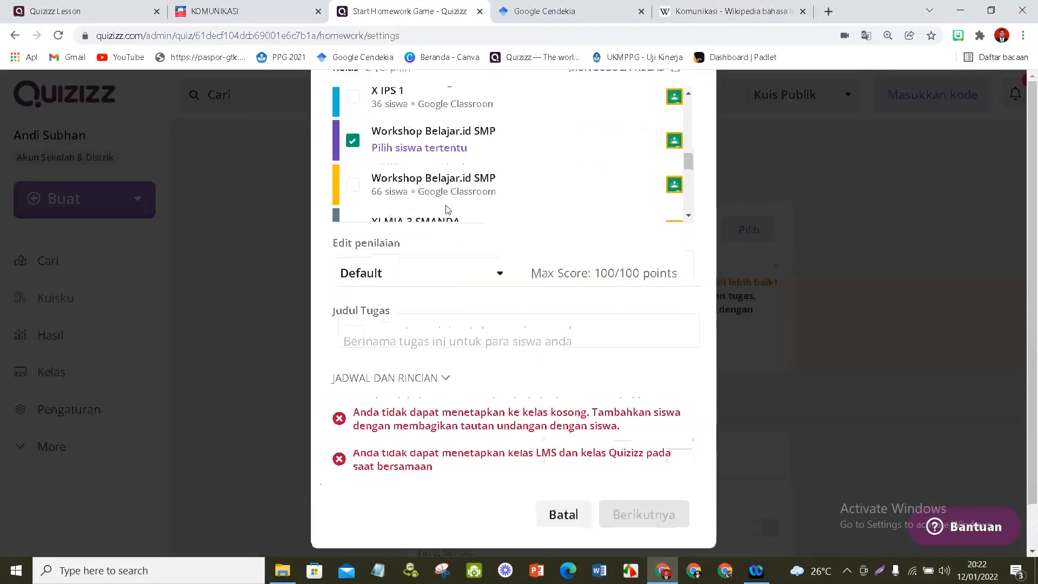
click(400, 336)
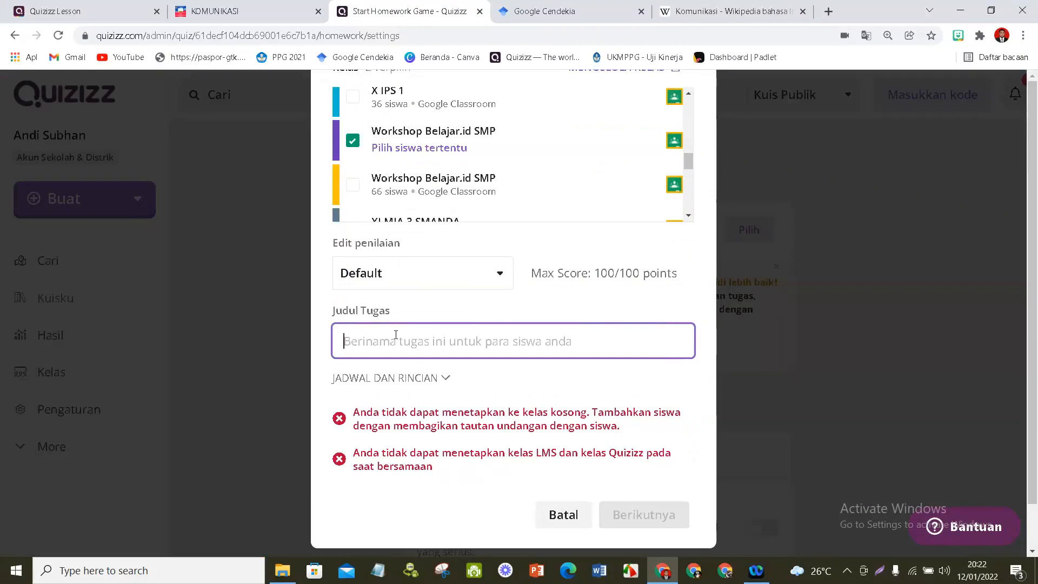
text(TUGAS P)
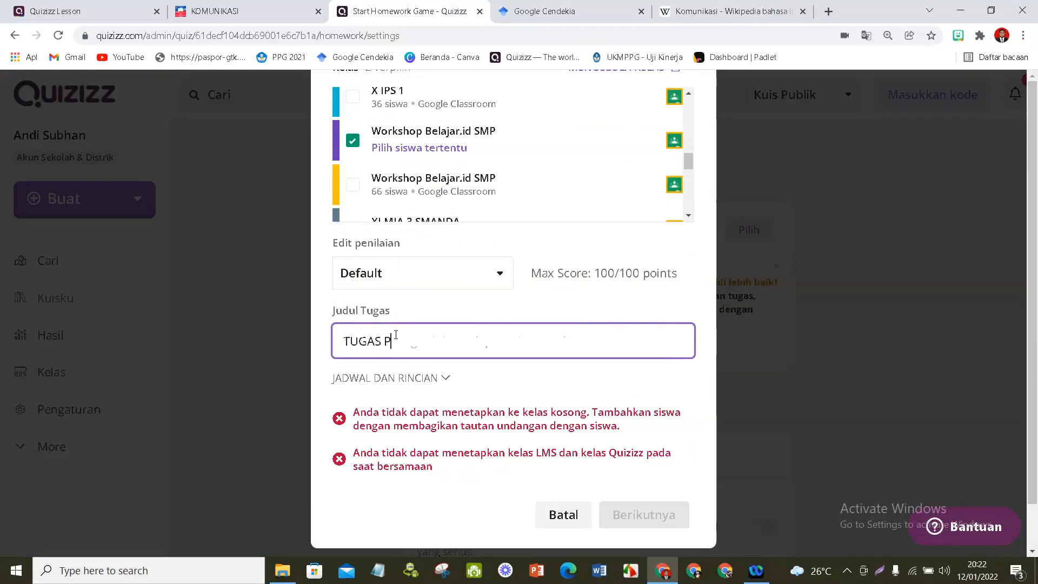
text(URA-PURA)
- Try a custom start date of Friday January 14 in the assignment's schedule details, and cancel the class assignment
scroll(400, 338, down, 1)
click(445, 330)
scroll(502, 355, down, 1)
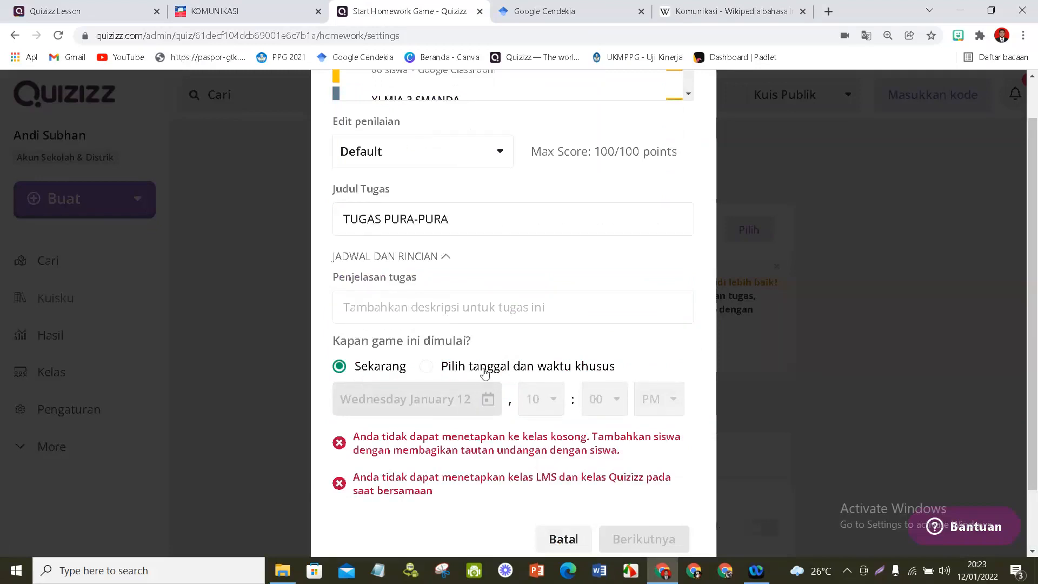
click(484, 373)
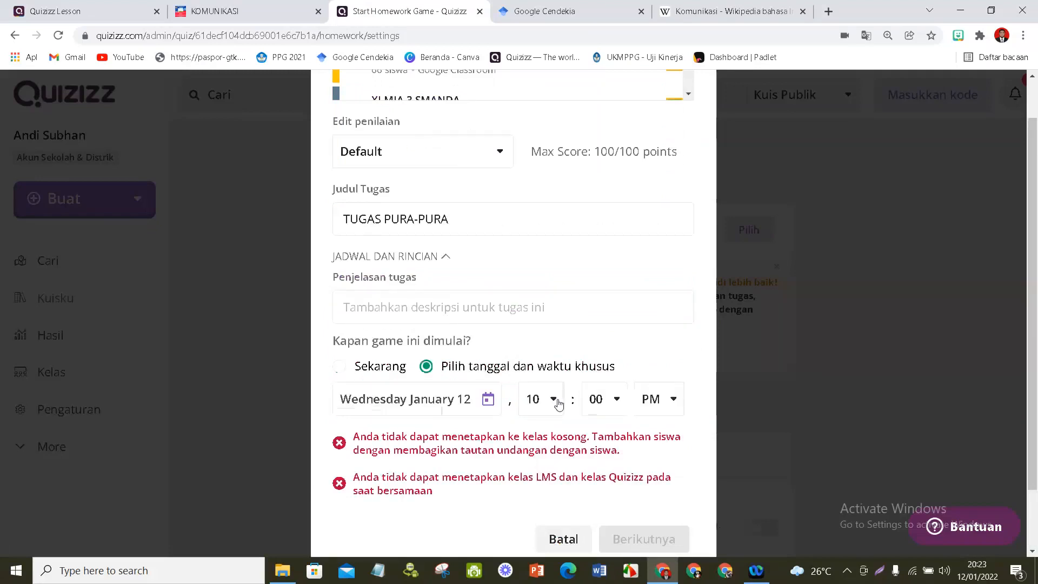
click(464, 403)
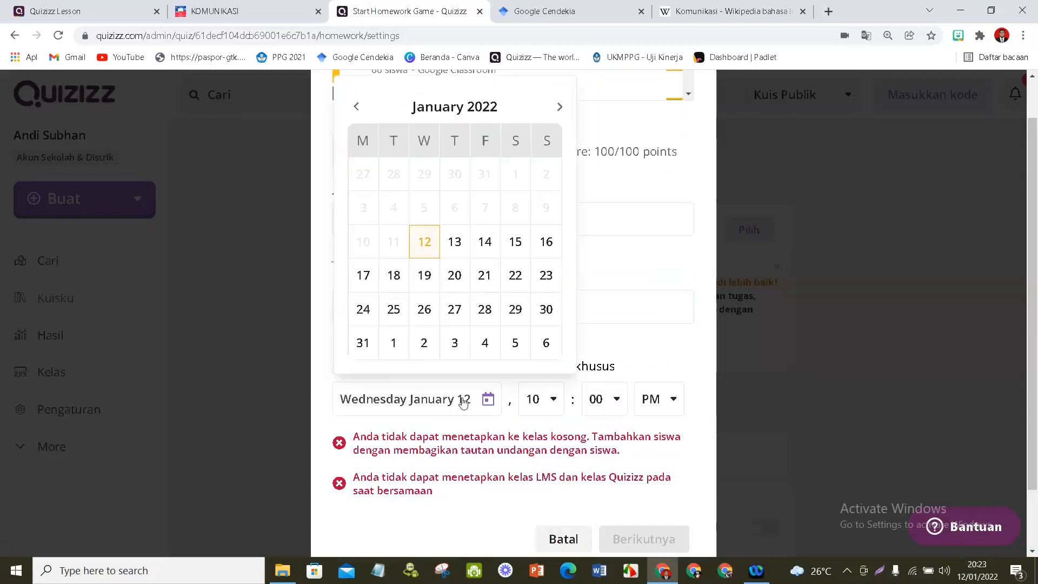
click(485, 242)
scroll(652, 411, down, 2)
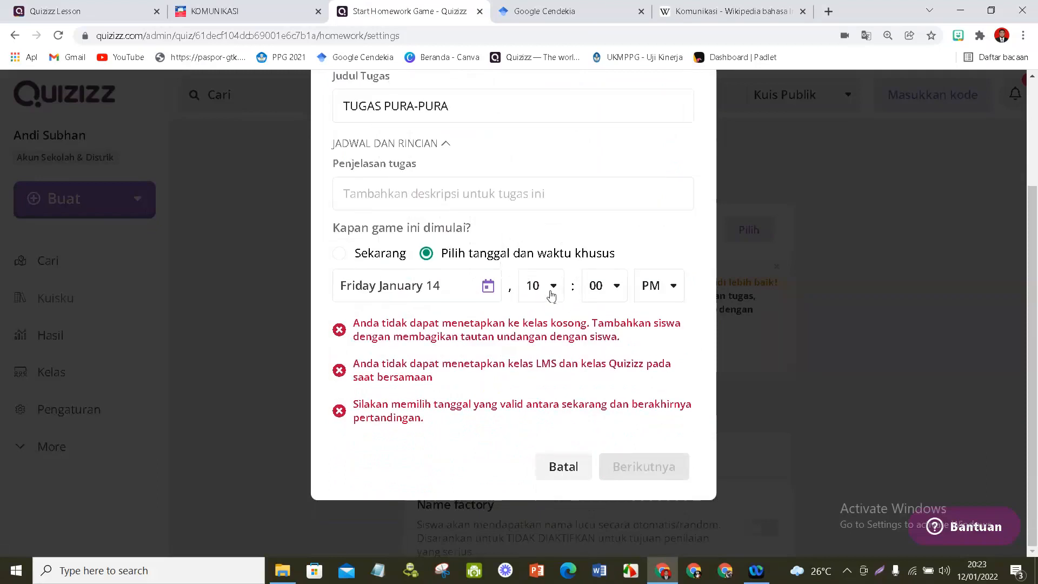
scroll(573, 180, up, 2)
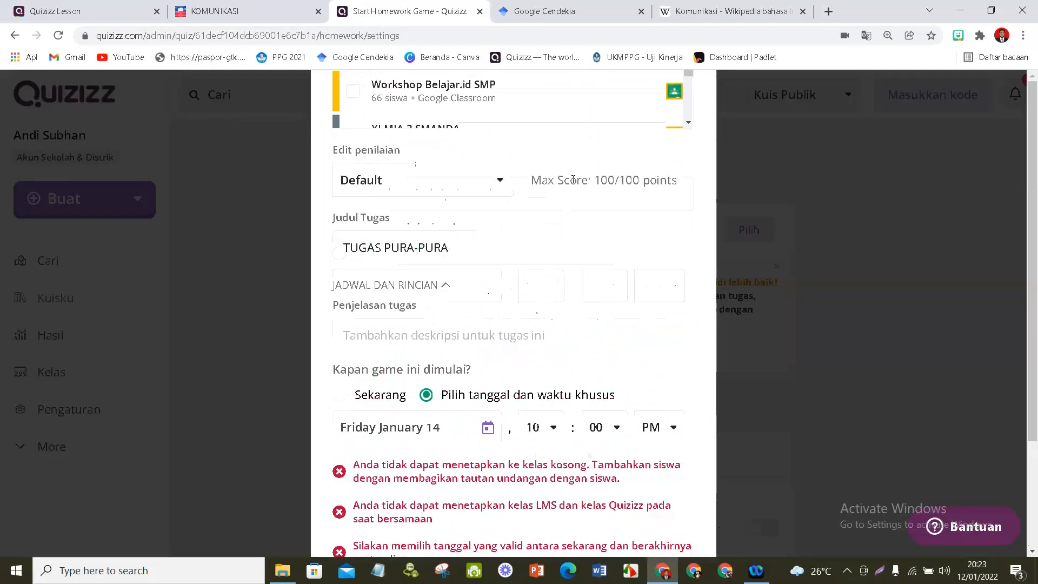
scroll(573, 180, down, 2)
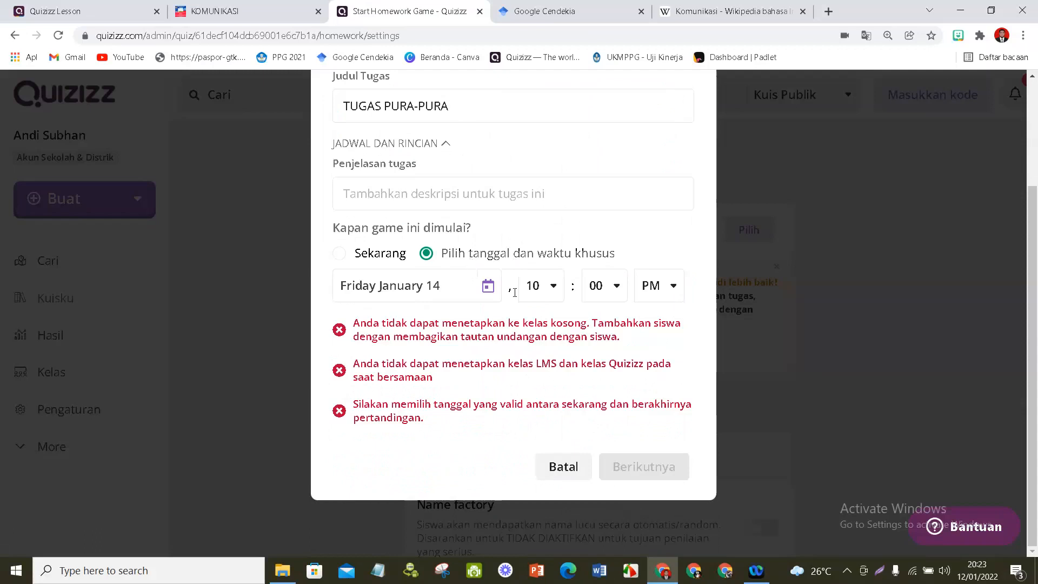
click(578, 471)
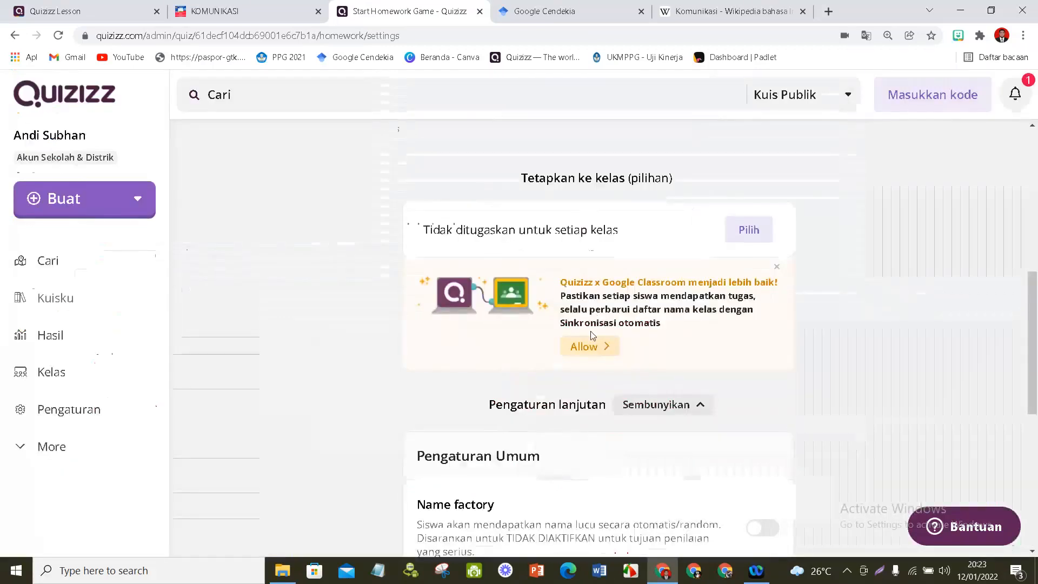
- Continue from the homework settings without assigning a class, and copy the join link from the UJI COBA report page
scroll(593, 335, down, 7)
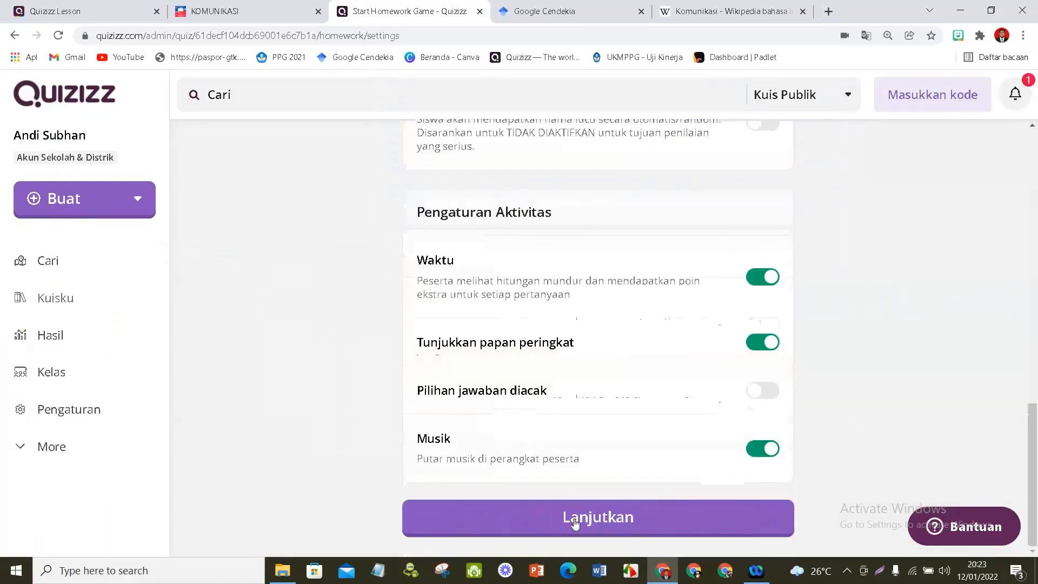
click(628, 521)
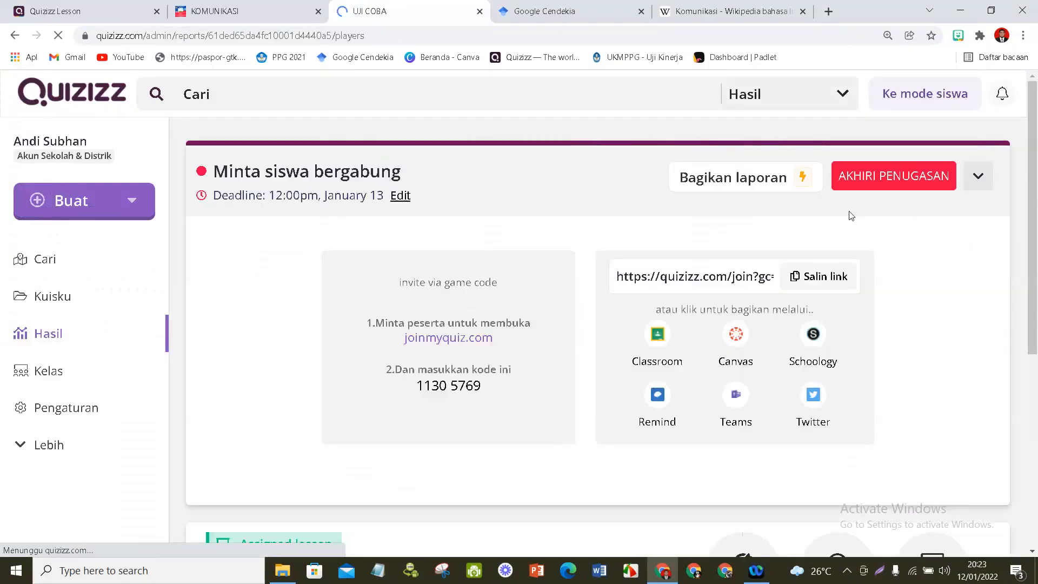
scroll(296, 229, down, 5)
scroll(298, 231, down, 3)
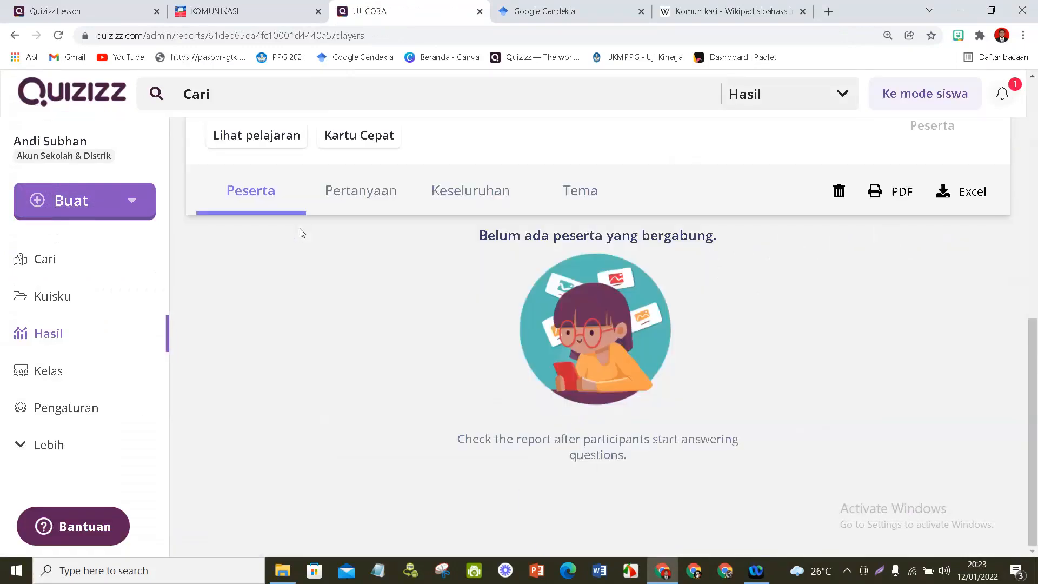
scroll(299, 228, up, 9)
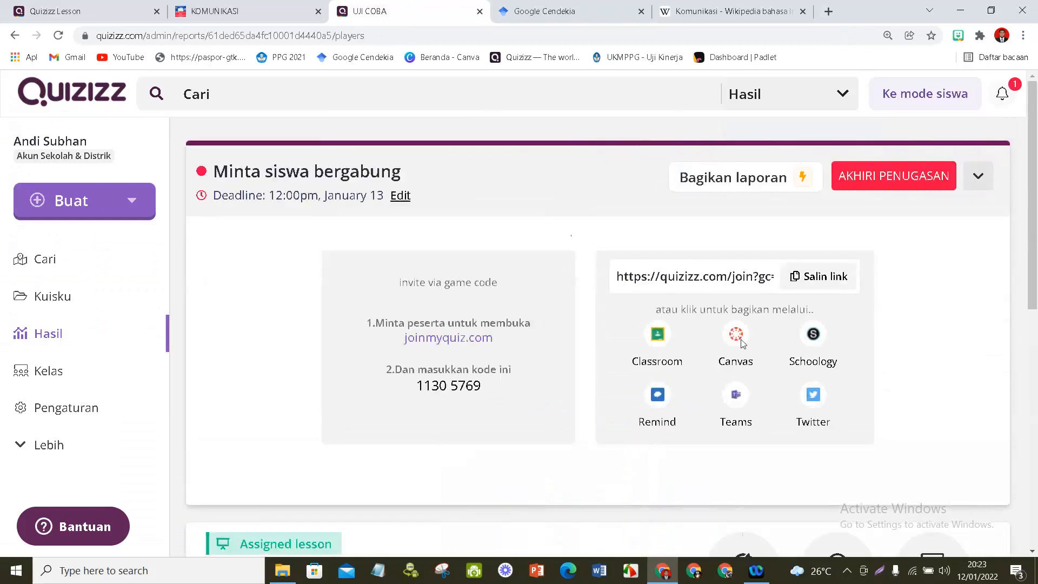
click(824, 280)
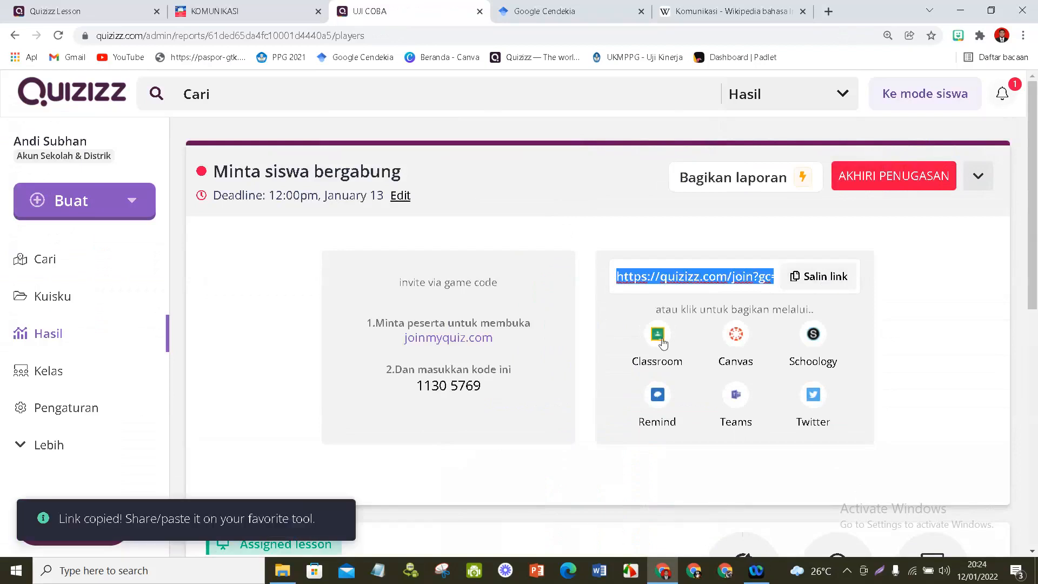
- Share the homework through Google Classroom with the Google Workspace for Education L2 class and proceed to the assignment details
click(662, 341)
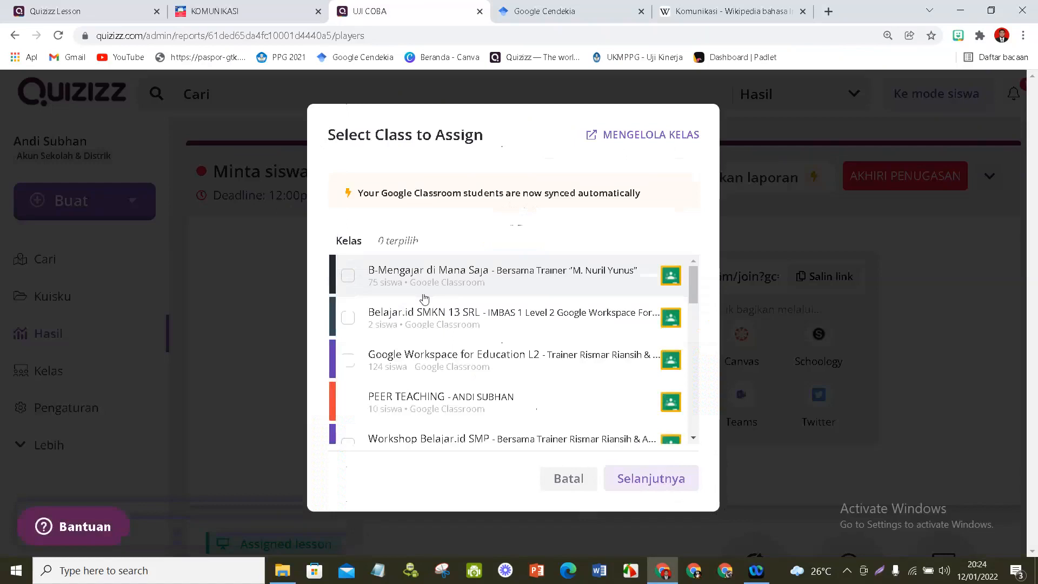
click(487, 358)
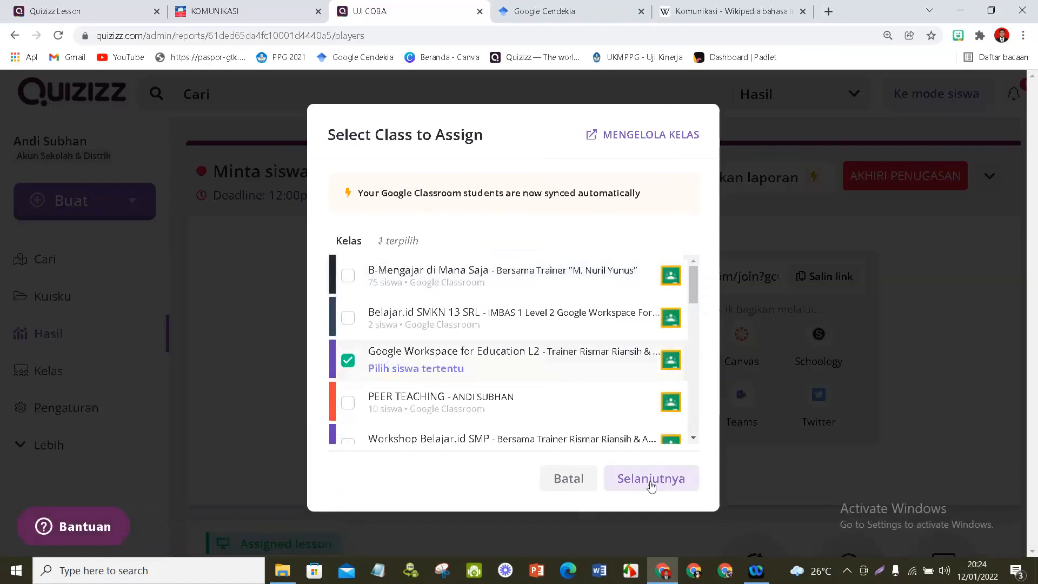
click(652, 486)
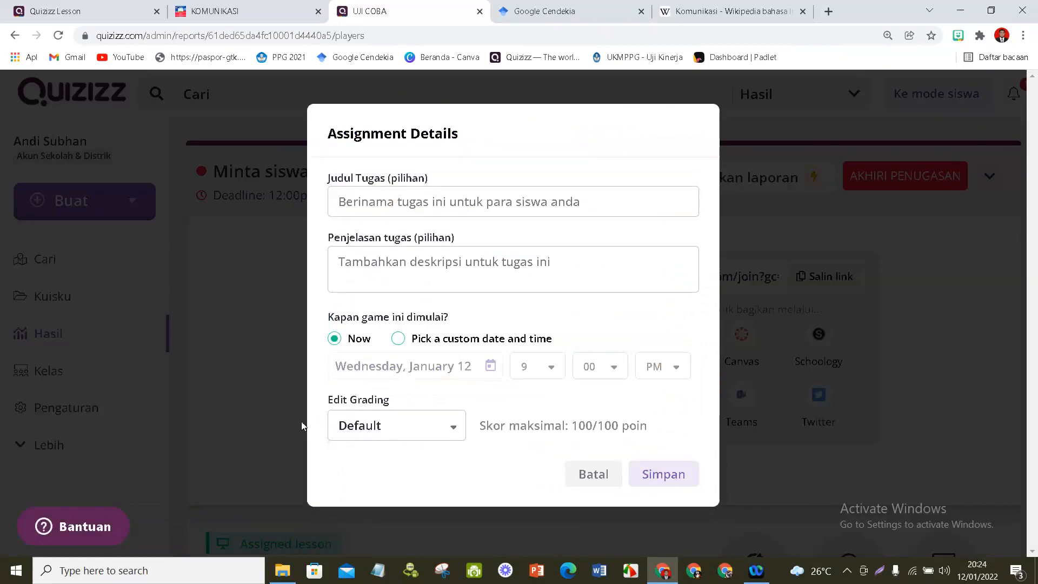
- Enter TUGAS PURA-PURA as the assignment title and JANGAN DIKERJAKAN as its description
text(TUGAS PURA)
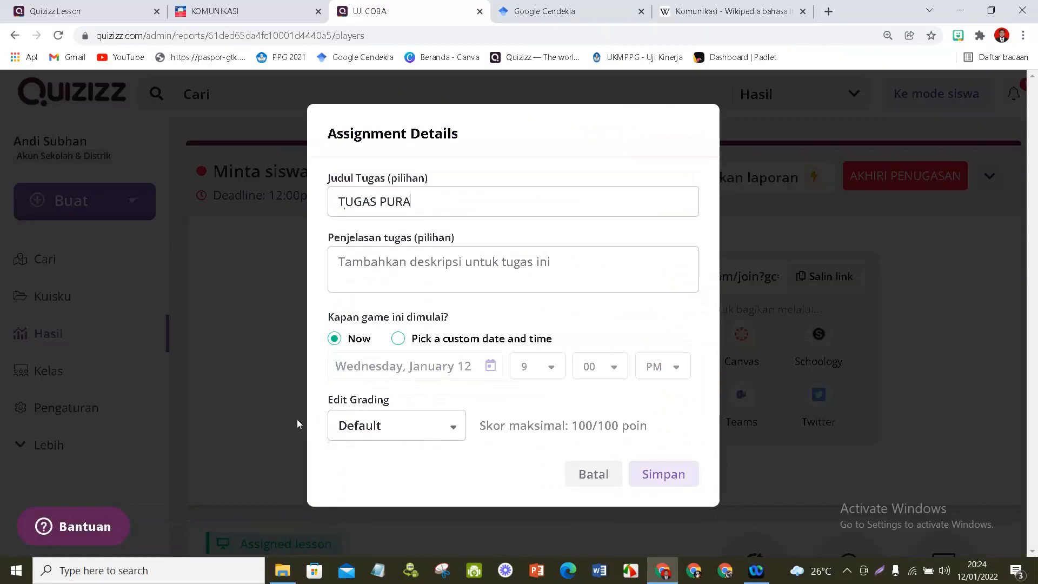
text(-PURA)
click(375, 270)
text(JANGAN)
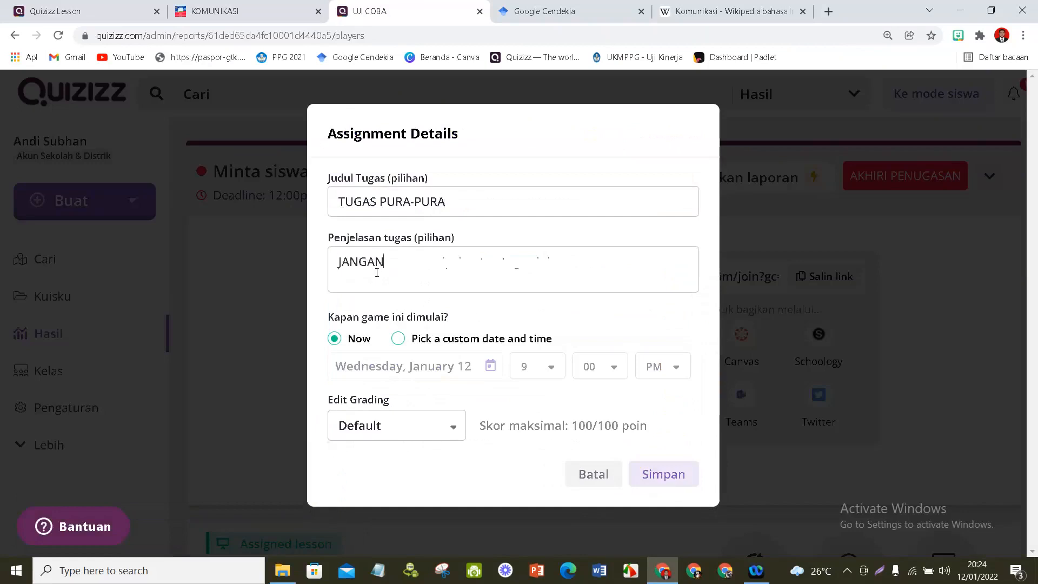
text( DIKERJAKAN)
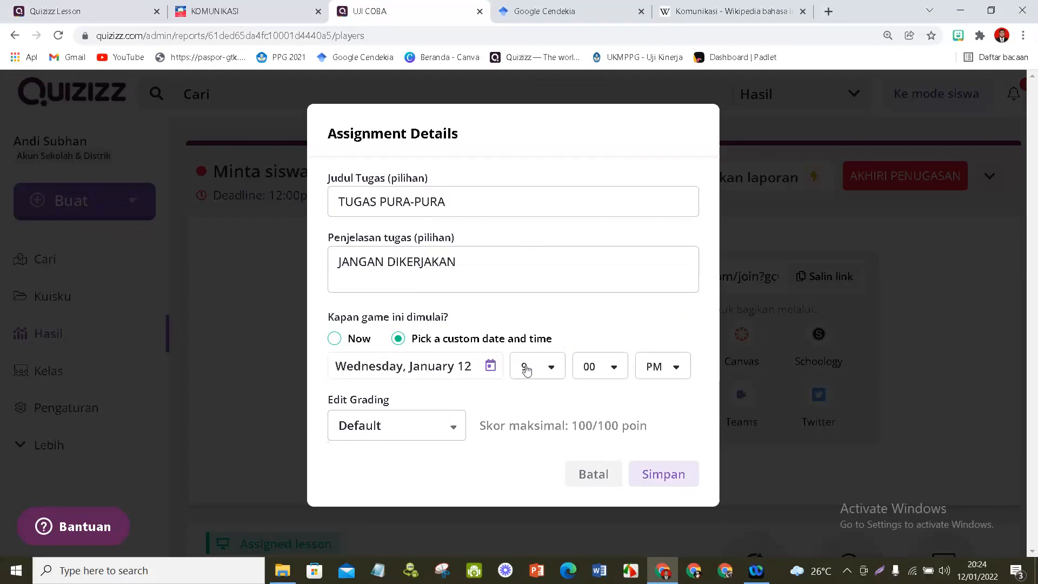
- Try Friday, January 14 as the custom start date, switch the start back to Now, and save the assignment
click(491, 366)
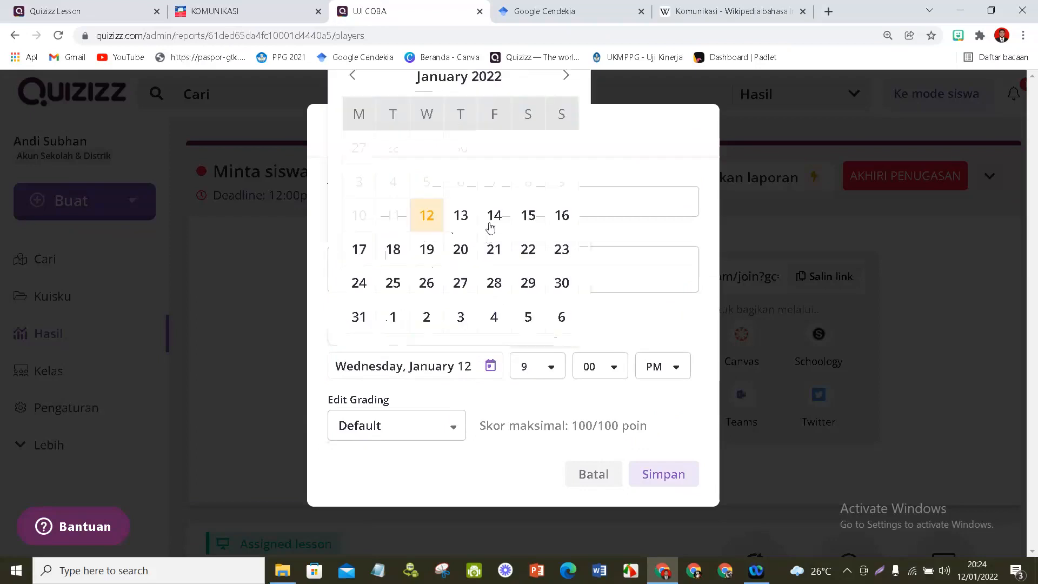
click(492, 219)
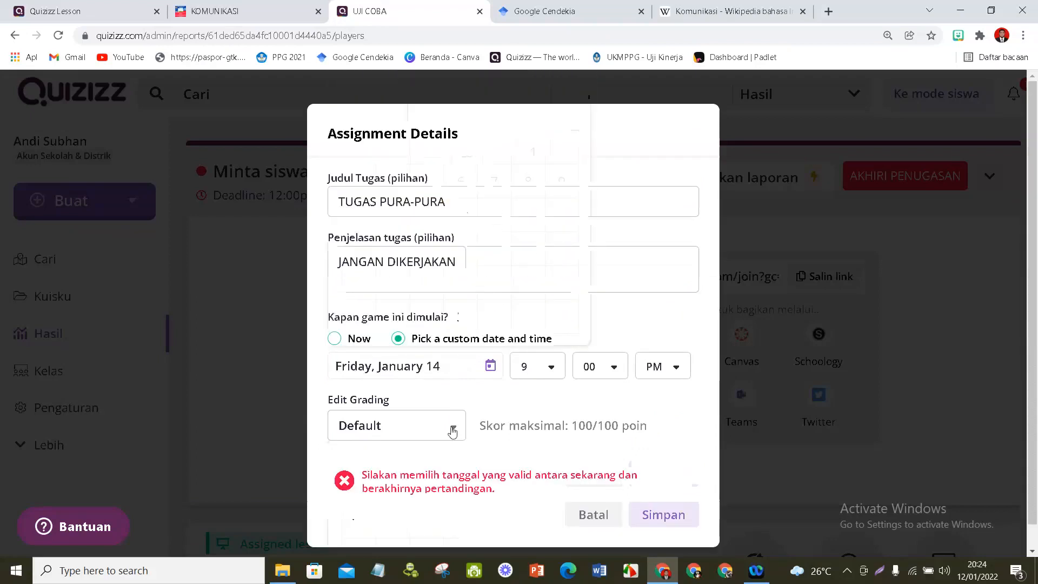
click(453, 431)
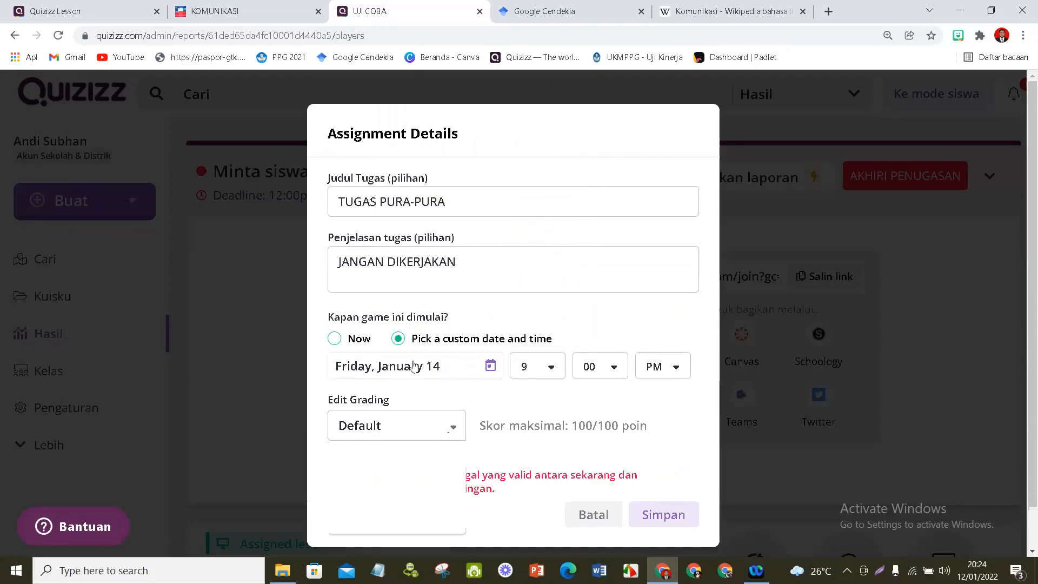
click(335, 338)
click(666, 473)
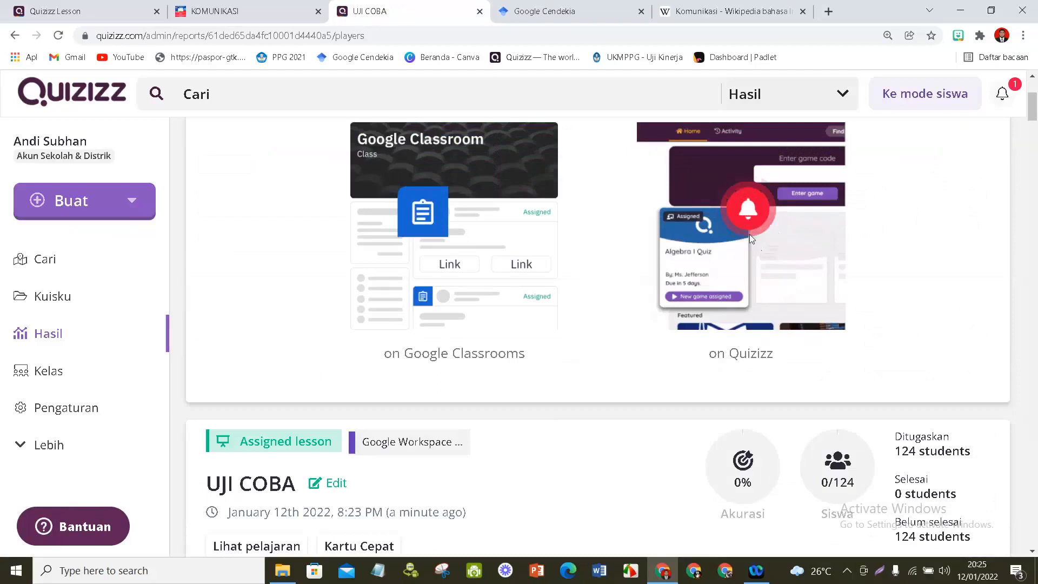
- Examine the assigned lesson's report page, including the Google Classroom notice, completion statistics and participant list
scroll(750, 235, down, 1)
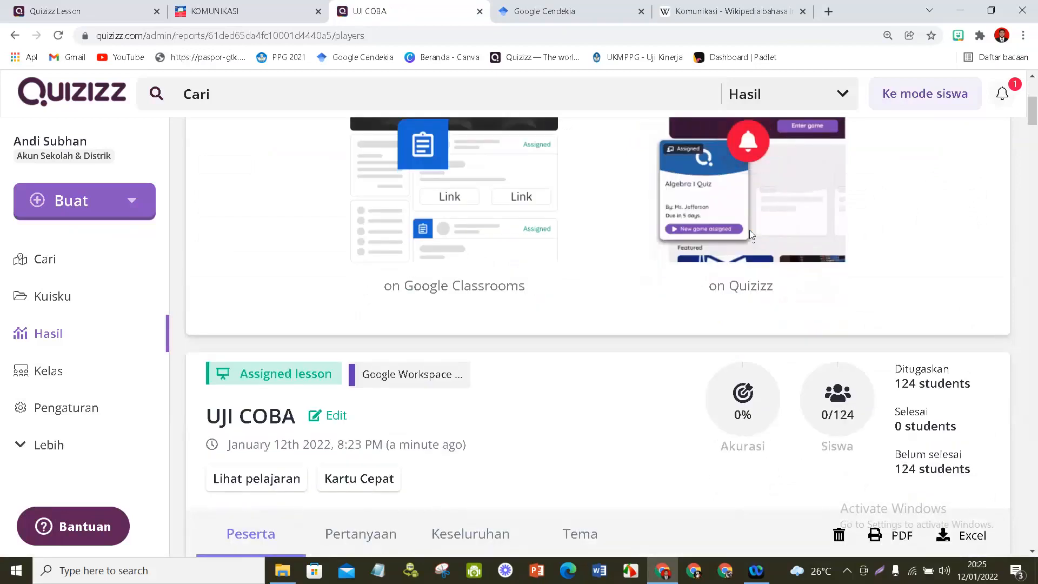
scroll(750, 229, down, 1)
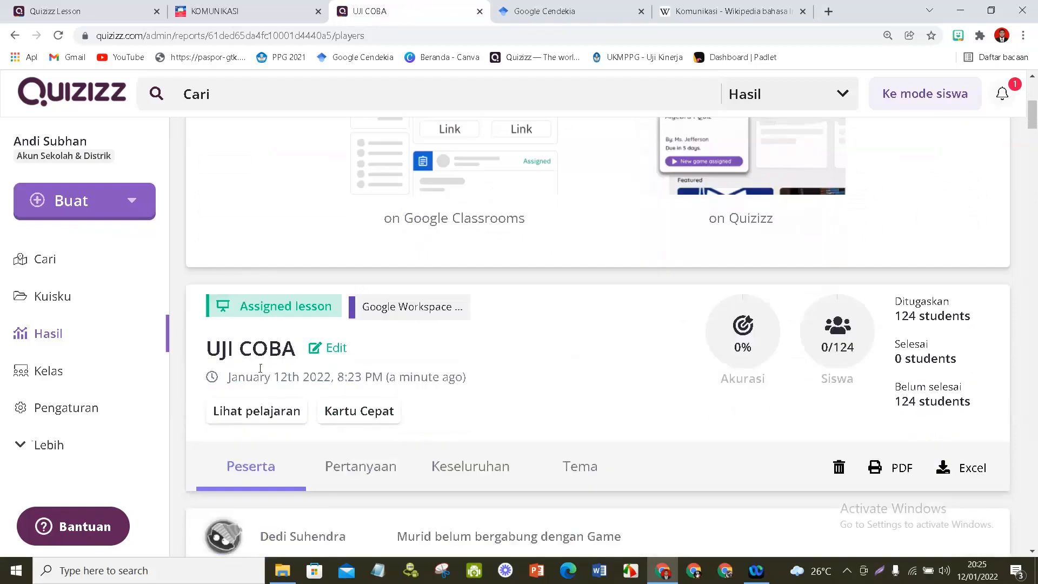
scroll(746, 349, down, 2)
scroll(748, 344, up, 2)
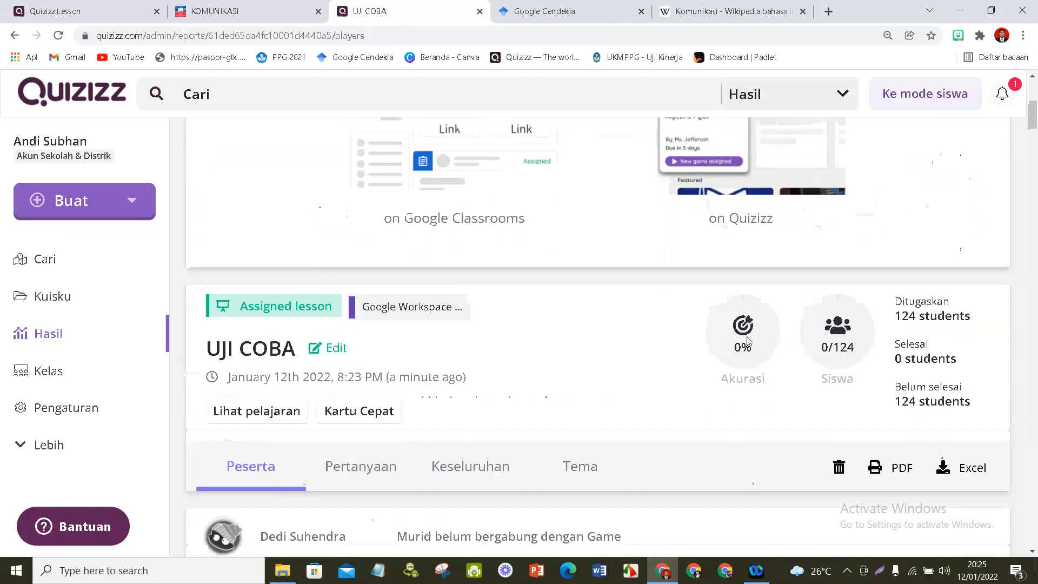
scroll(748, 341, up, 5)
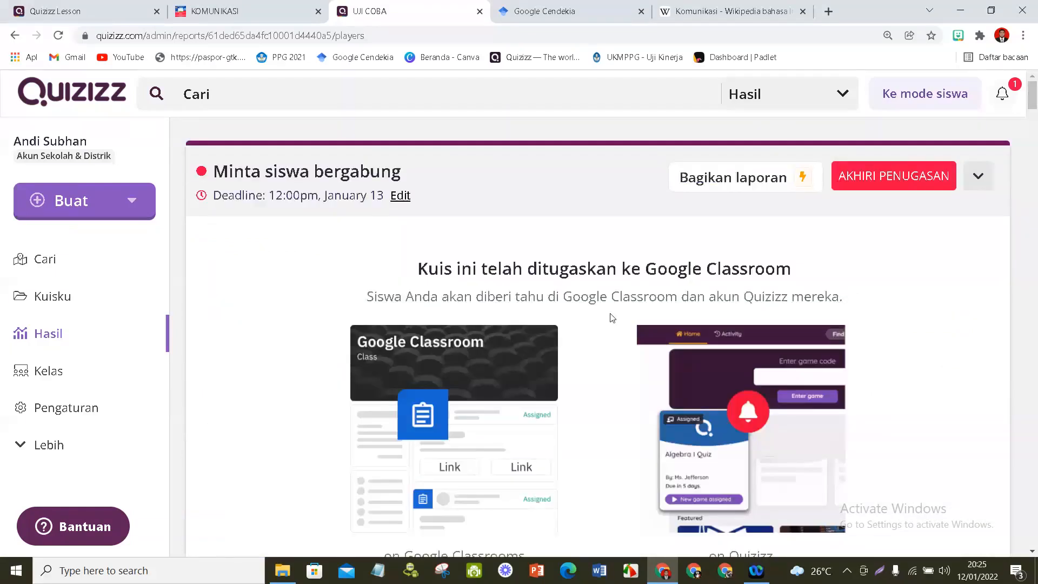
scroll(613, 318, down, 2)
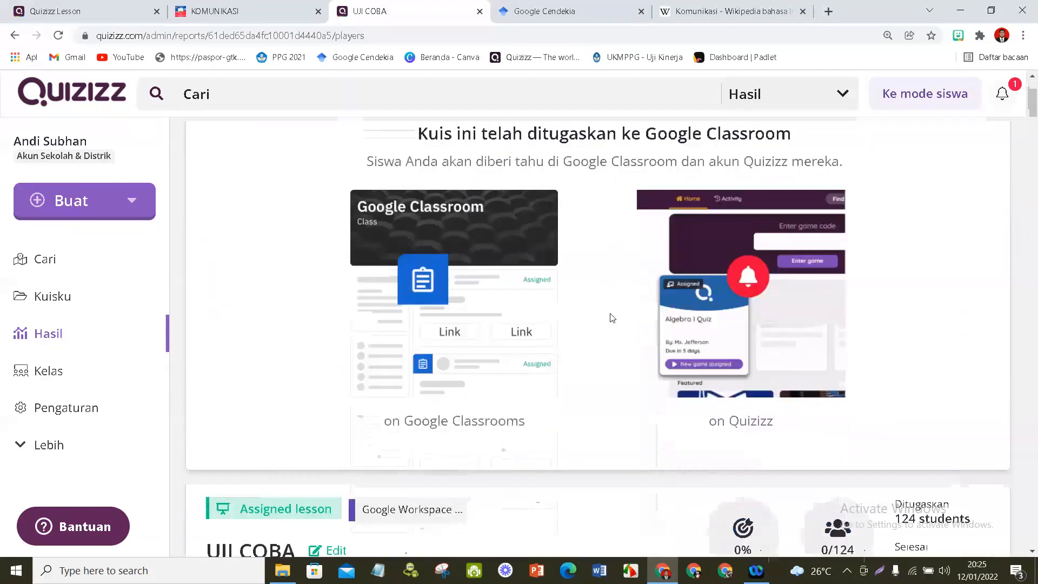
scroll(613, 318, down, 3)
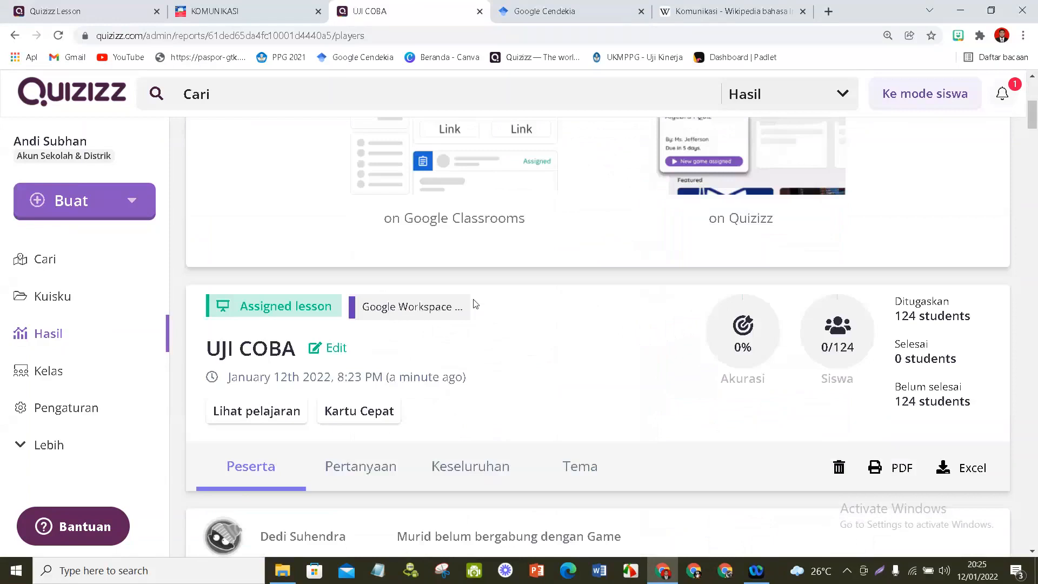
scroll(475, 304, down, 3)
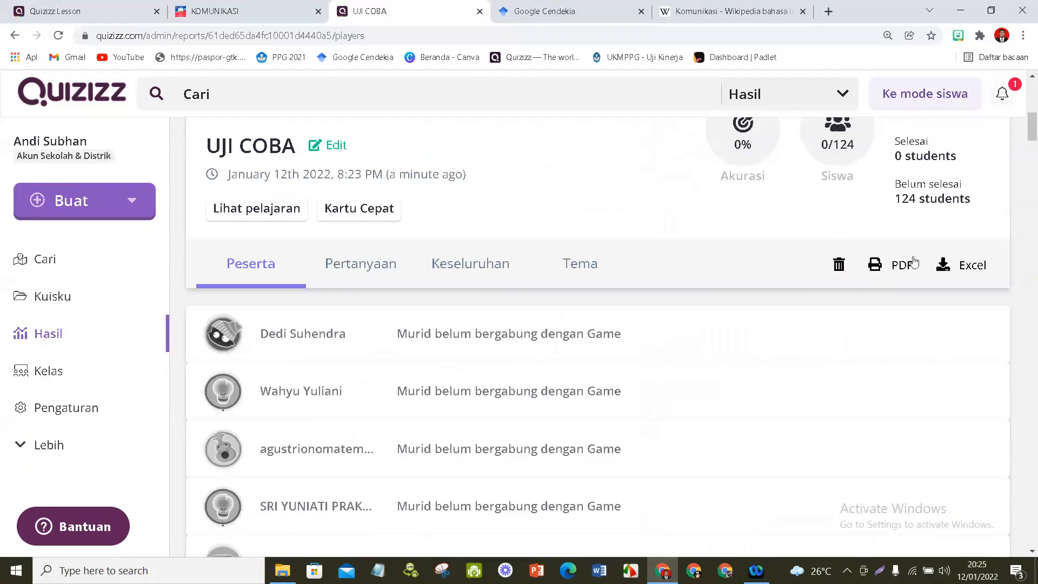
scroll(432, 344, up, 3)
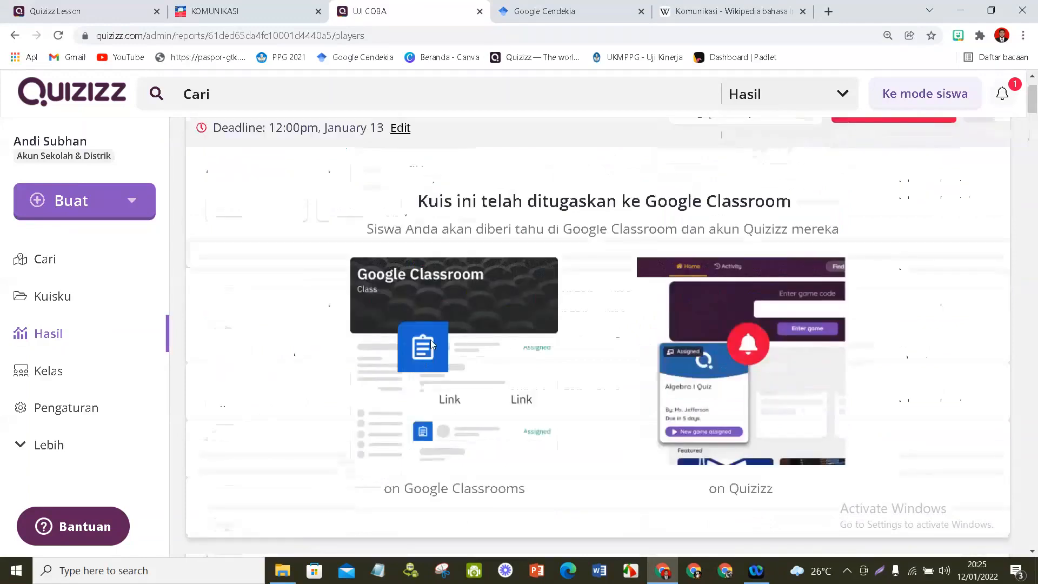
scroll(431, 344, up, 2)
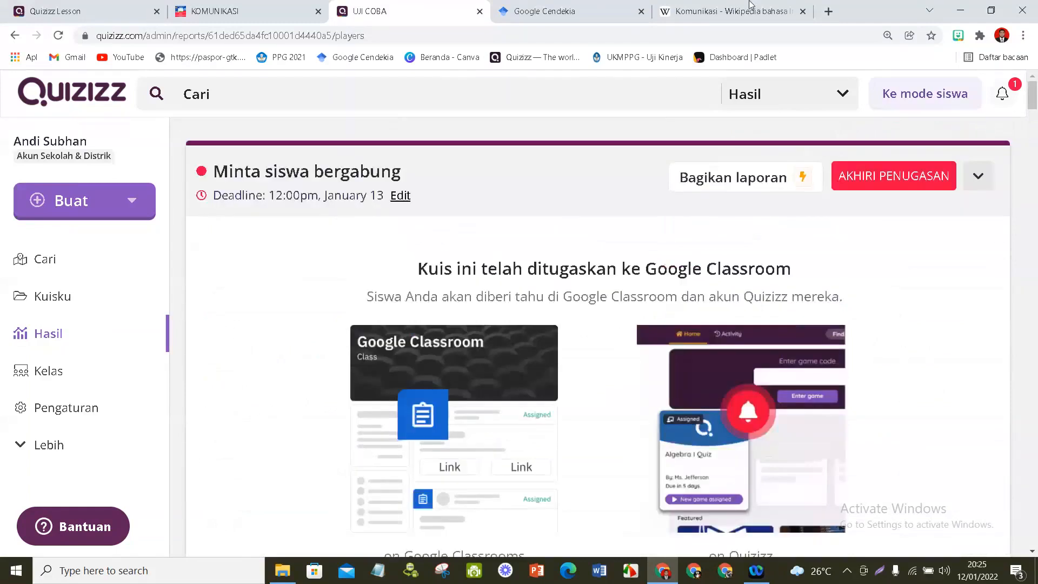
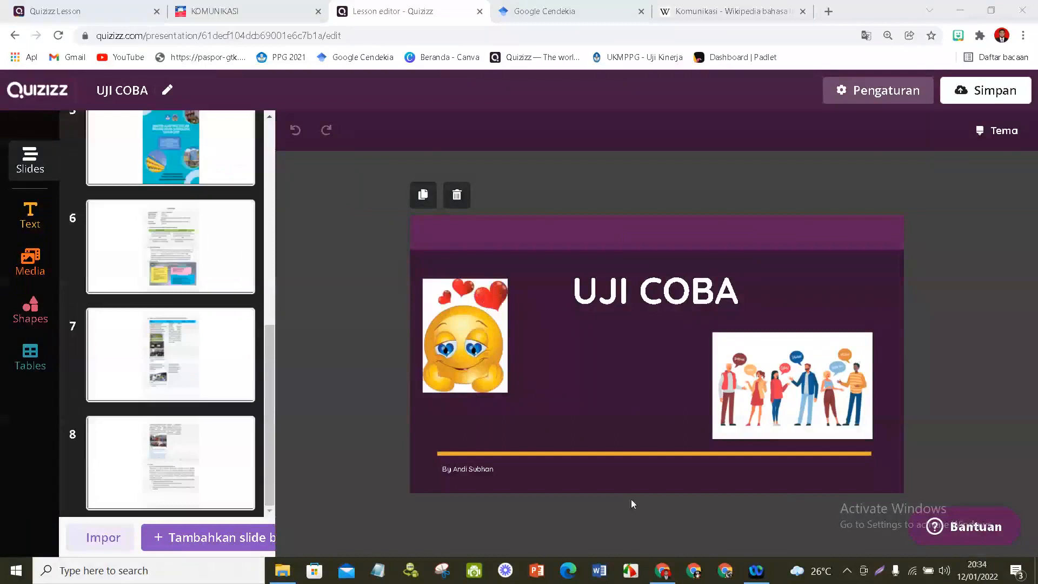
- Load POSTER DAN KOMIK.pdf from the Downloads folder as a PDF to import as slides
click(90, 548)
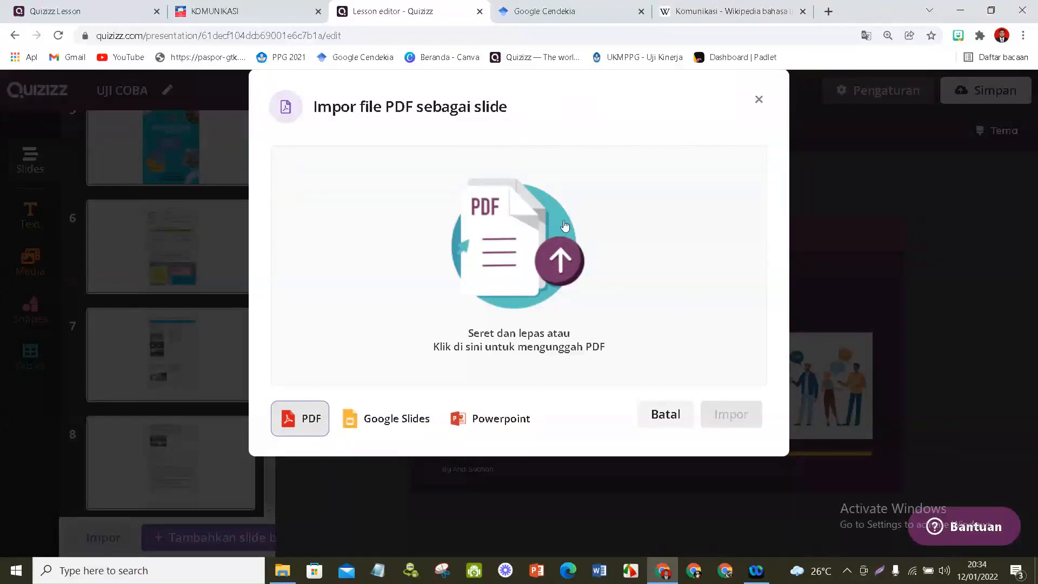
click(559, 272)
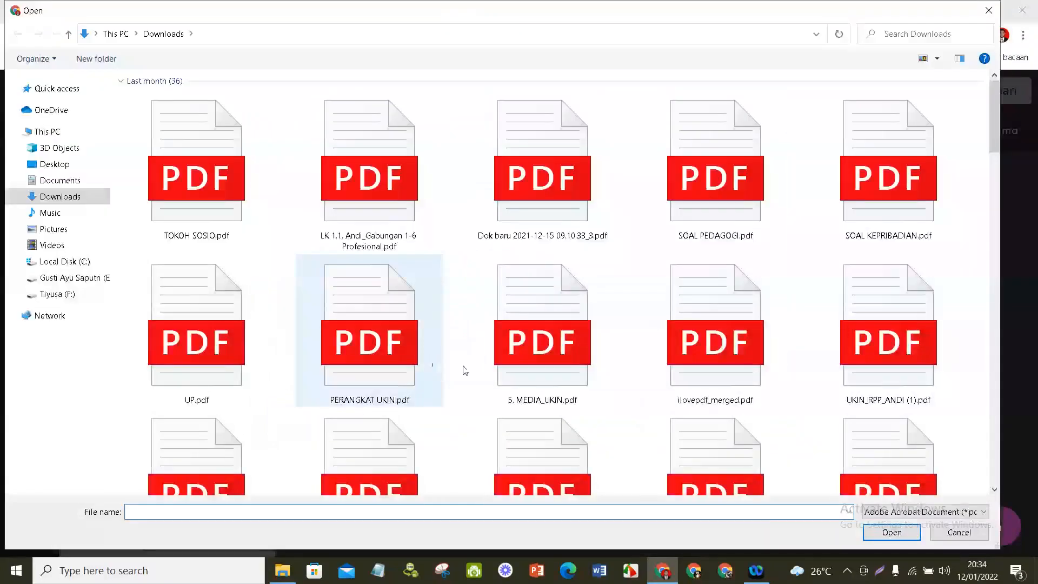
scroll(544, 403, down, 2)
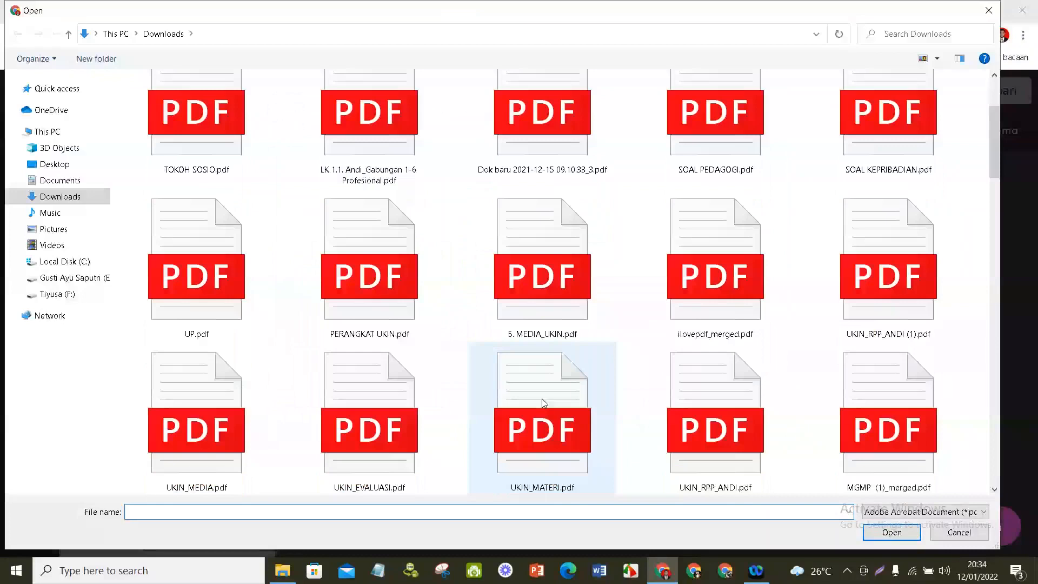
scroll(543, 403, down, 5)
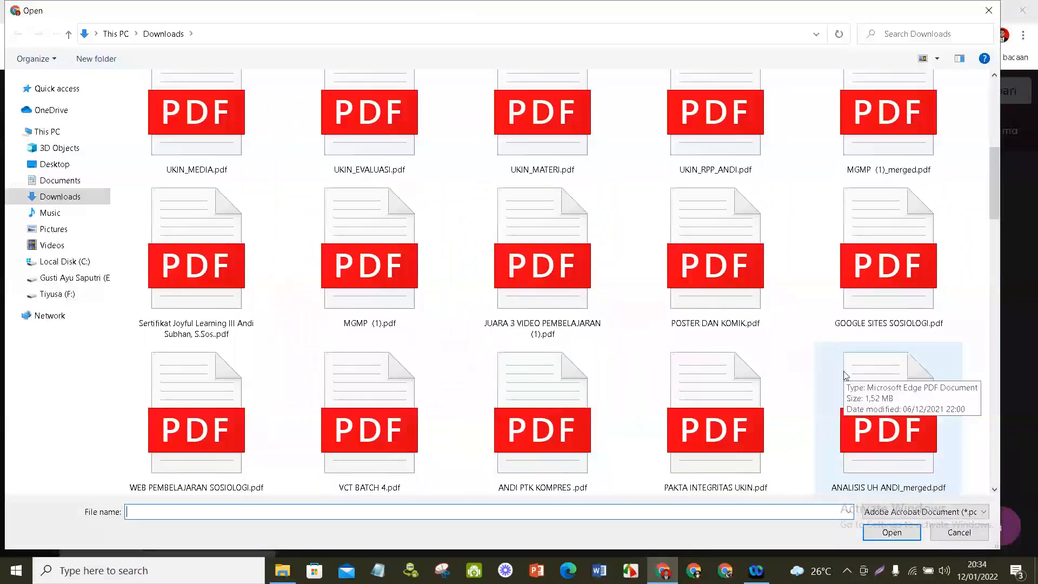
scroll(586, 193, up, 1)
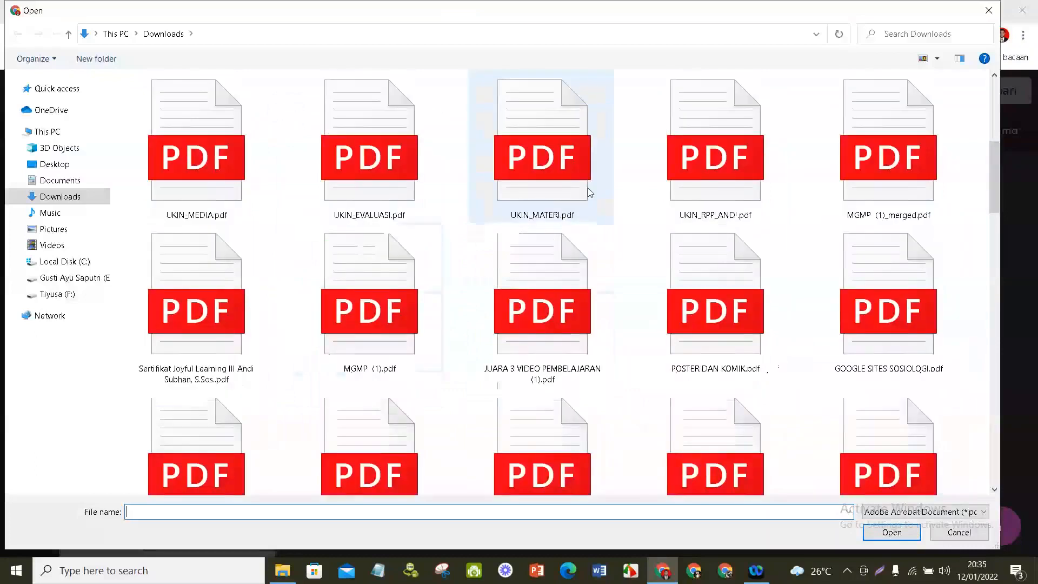
click(732, 313)
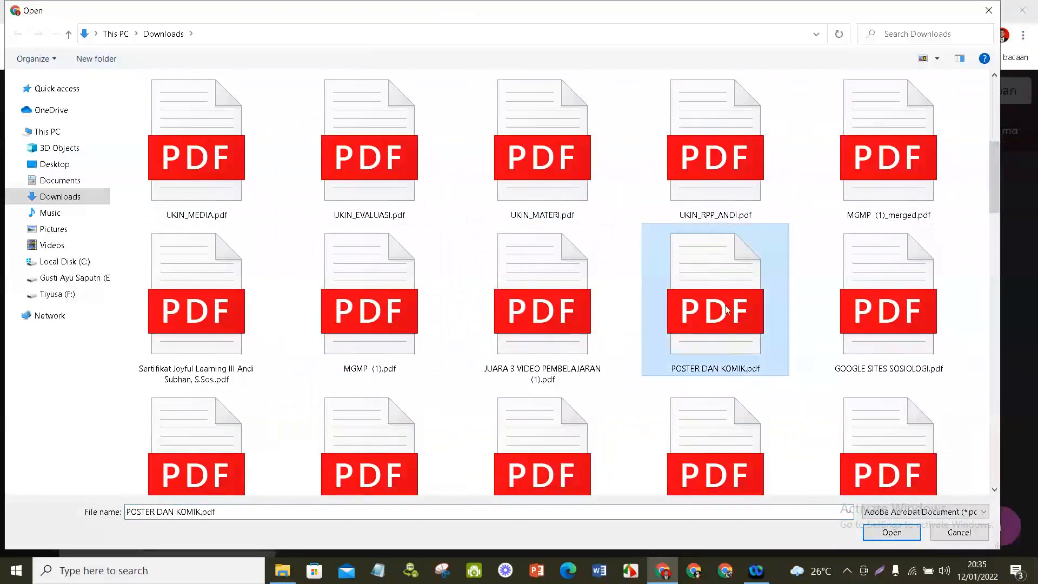
click(892, 533)
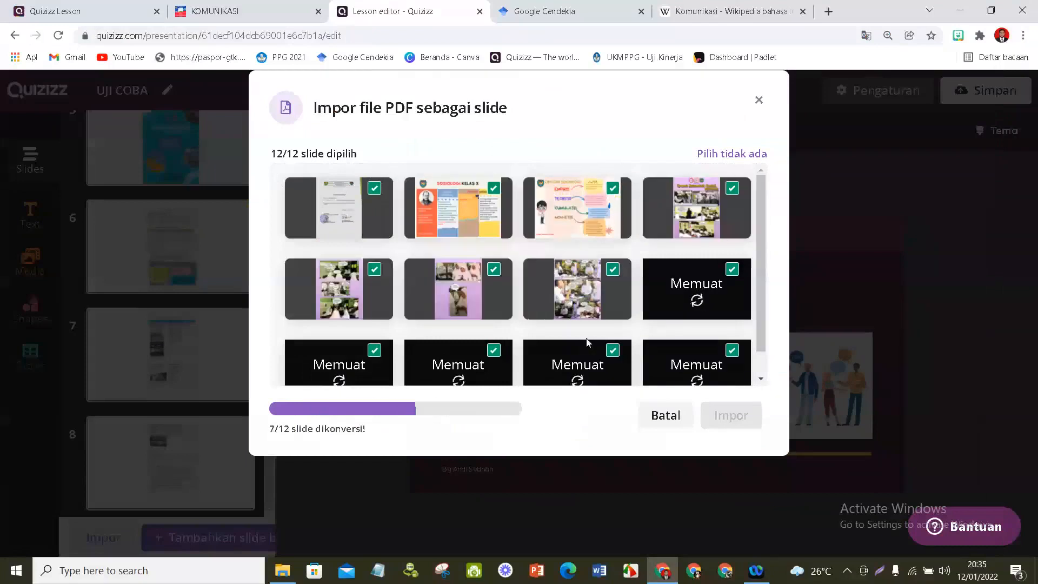
- Deselect every PDF page except SOSIOLOGI KELAS X and CIRI-CIRI SOSIOLOGI, and import those two as slides
scroll(587, 343, down, 1)
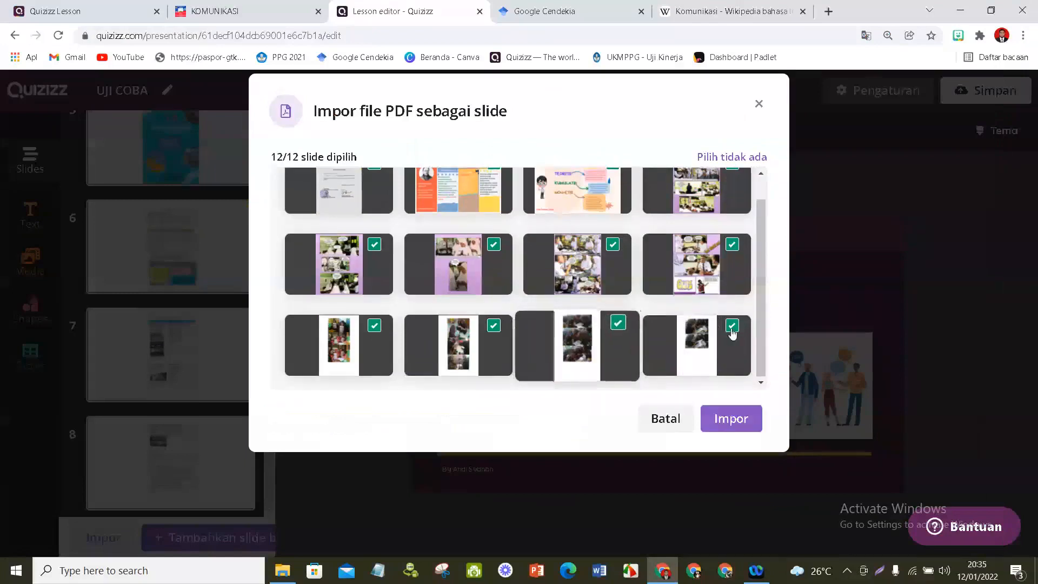
click(732, 327)
click(616, 323)
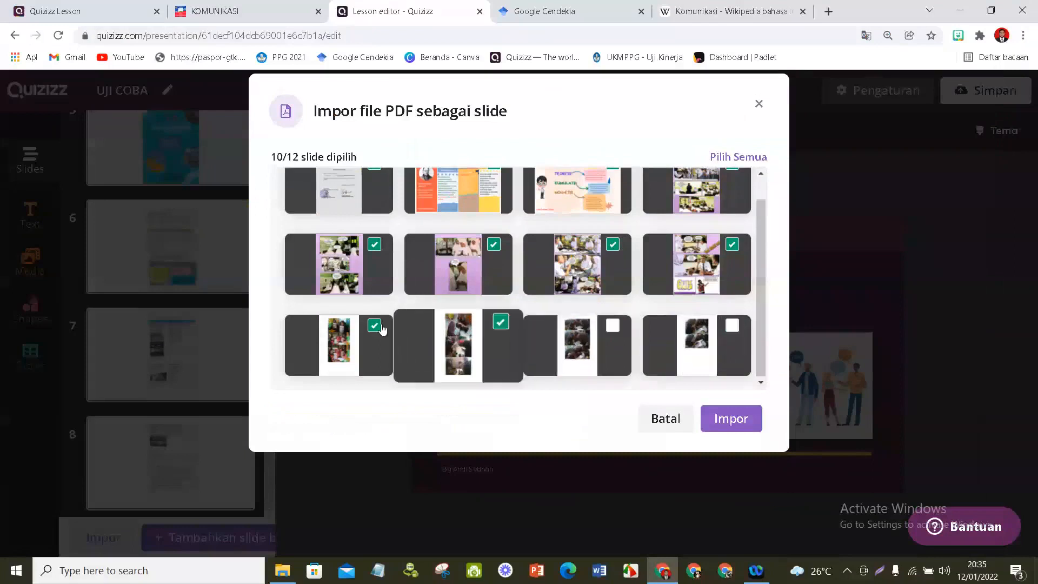
click(494, 325)
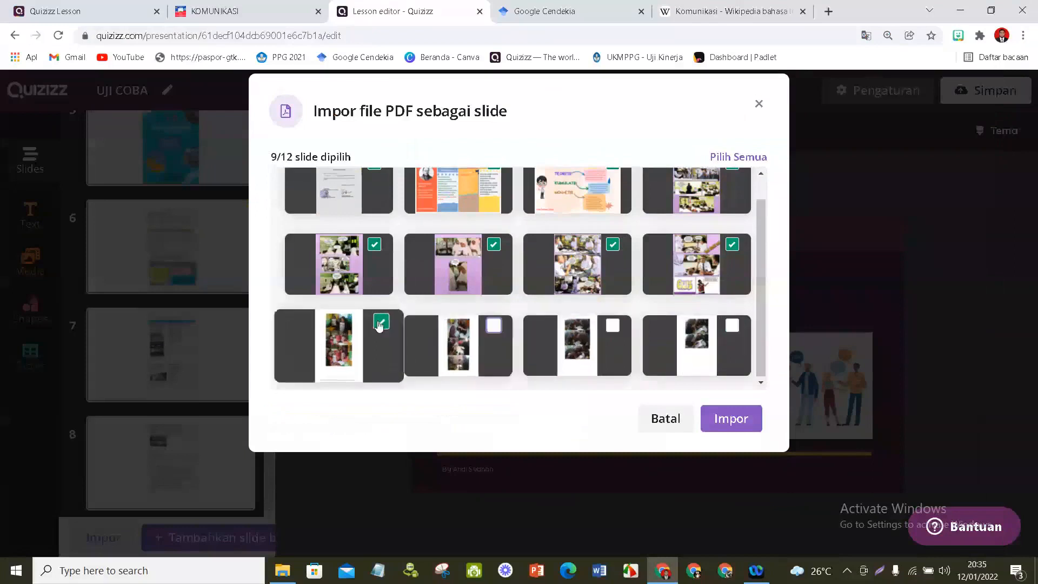
click(380, 322)
click(374, 244)
scroll(613, 280, up, 1)
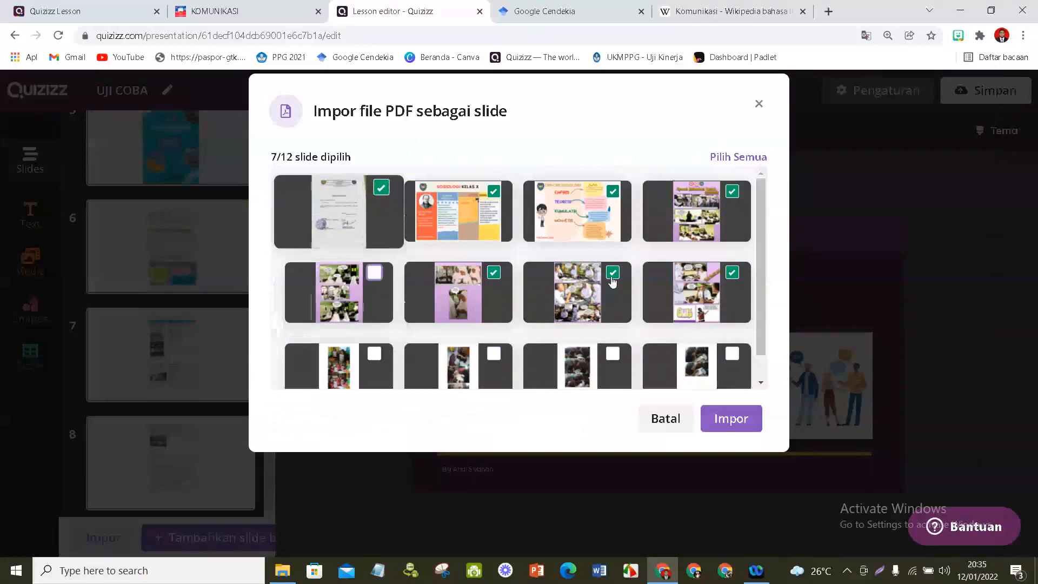
click(378, 190)
click(494, 273)
click(612, 280)
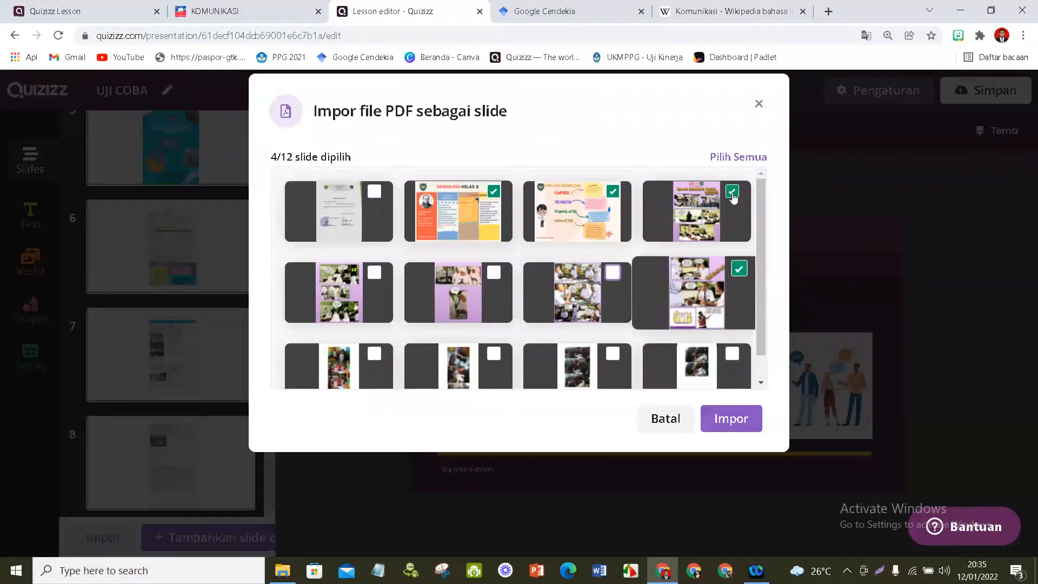
click(739, 269)
click(732, 191)
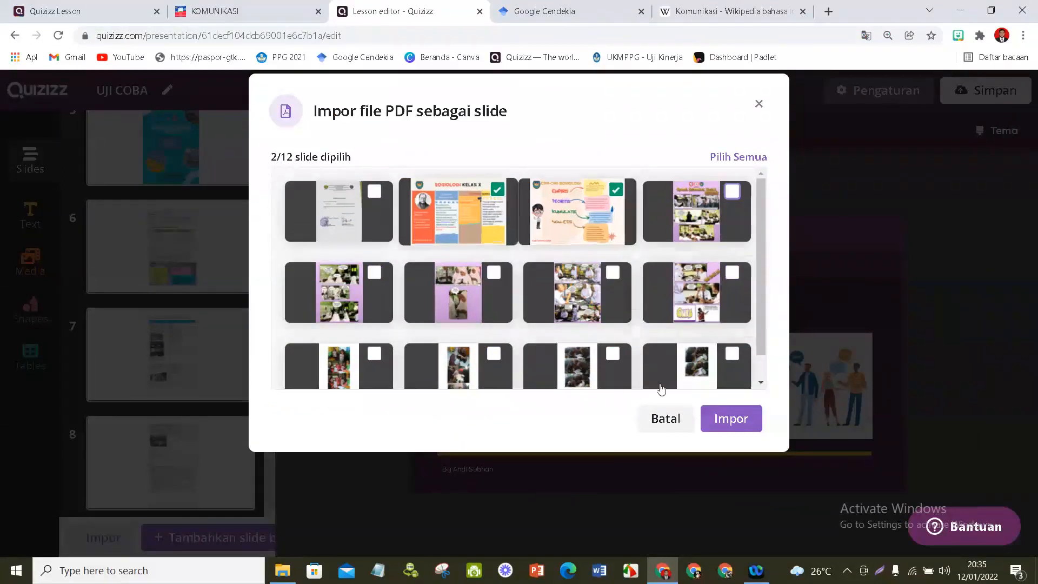
click(733, 418)
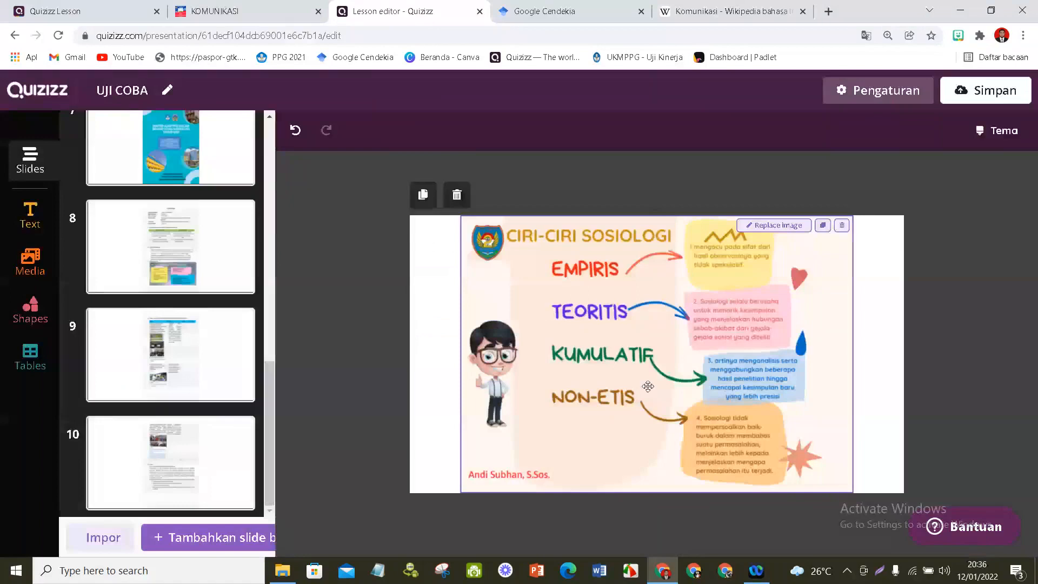
- Slightly reduce the height of the CIRI-CIRI SOSIOLOGI image on its slide and deselect it
click(647, 386)
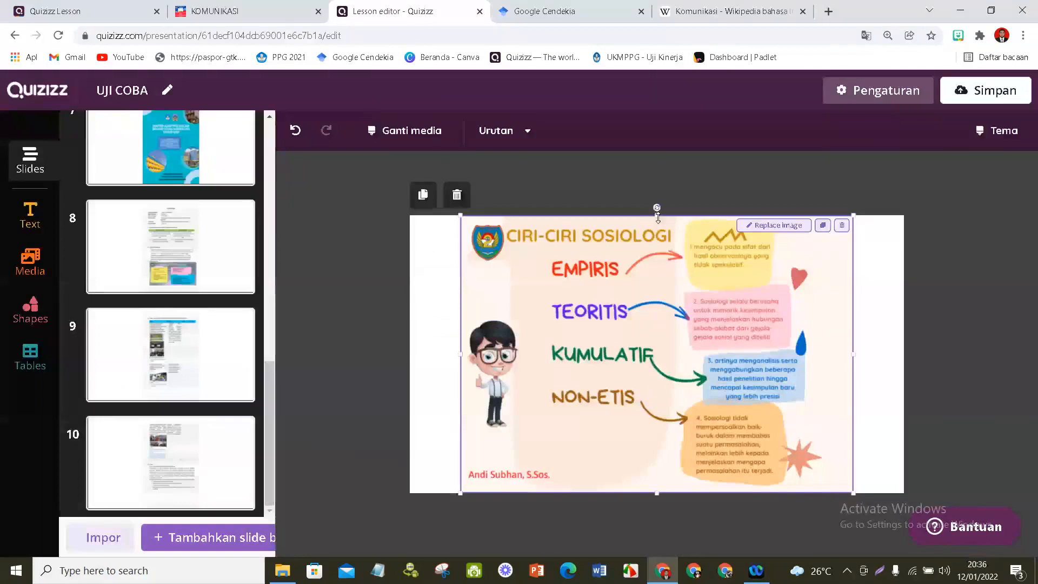
drag(657, 217, 658, 222)
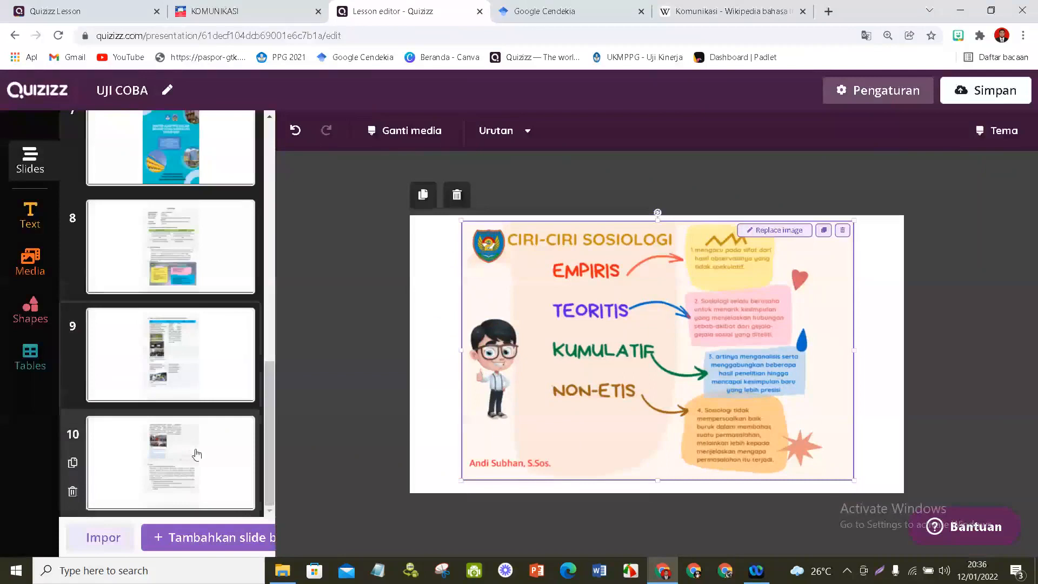
click(336, 378)
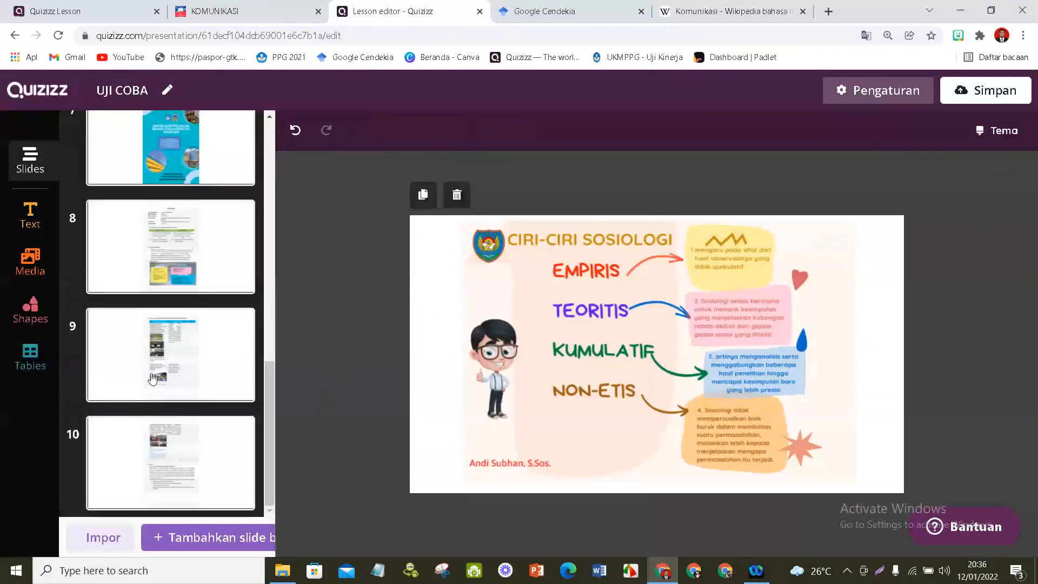
- Check the imported SOSIOLOGI KELAS X slide and shrink the document page image on slide 8 proportionally
scroll(153, 379, up, 3)
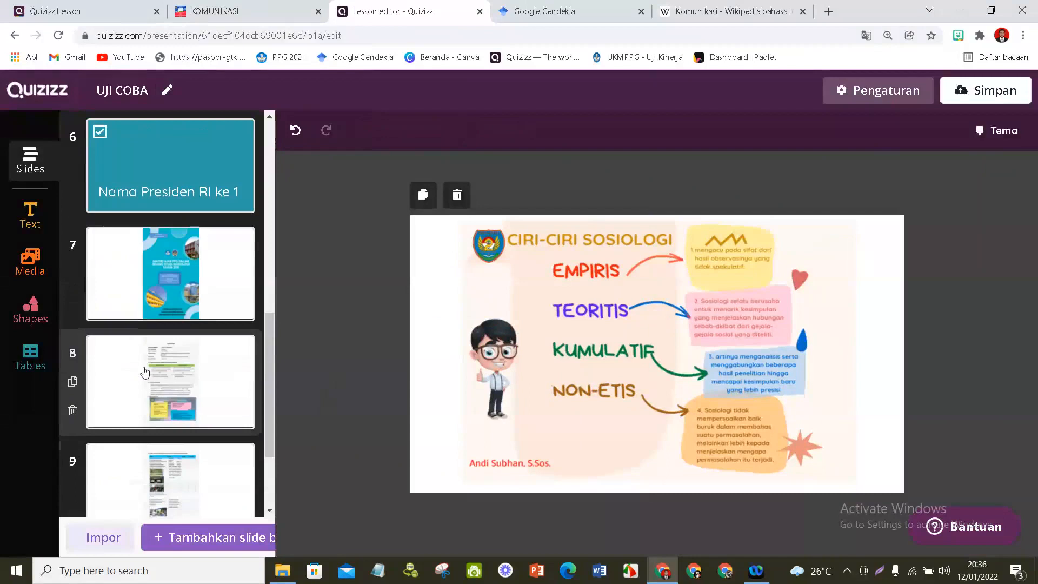
scroll(145, 373, up, 3)
scroll(145, 373, up, 3)
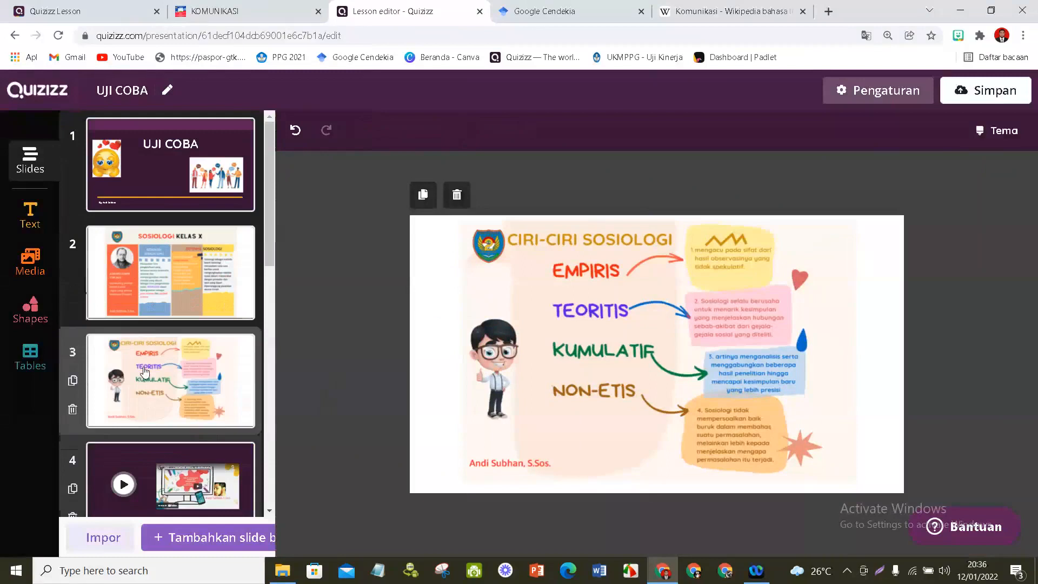
click(162, 281)
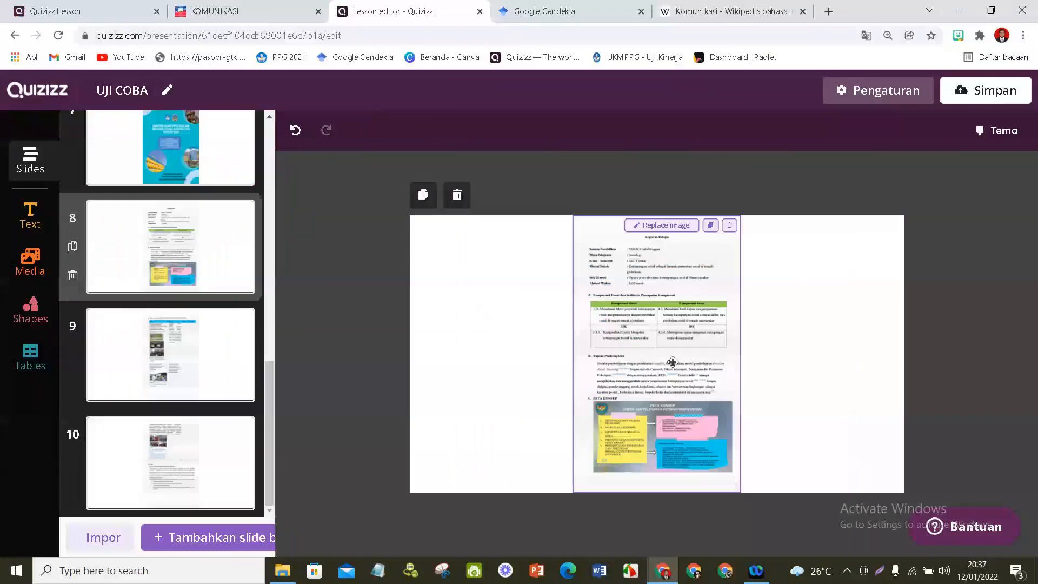
click(673, 362)
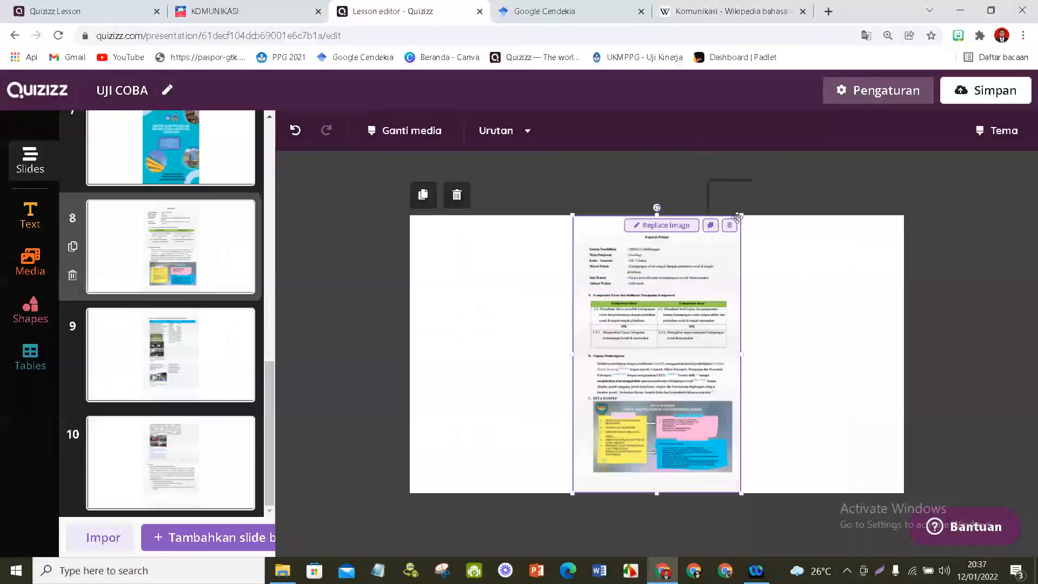
drag(738, 217, 719, 240)
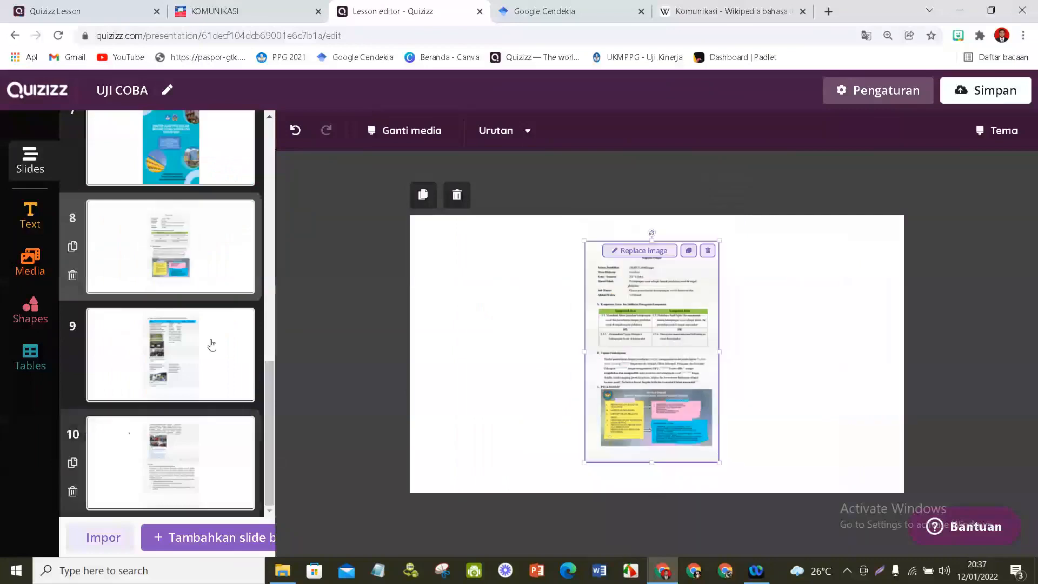
click(187, 372)
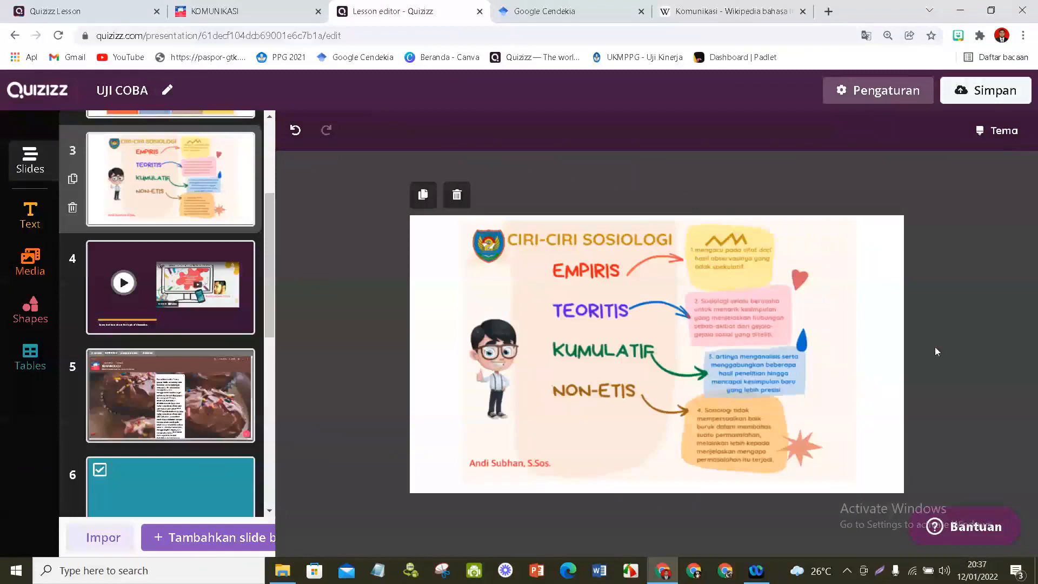
- Save the lesson and review its slides on the lesson page, briefly opening the enlarged preview of slide 7
click(986, 90)
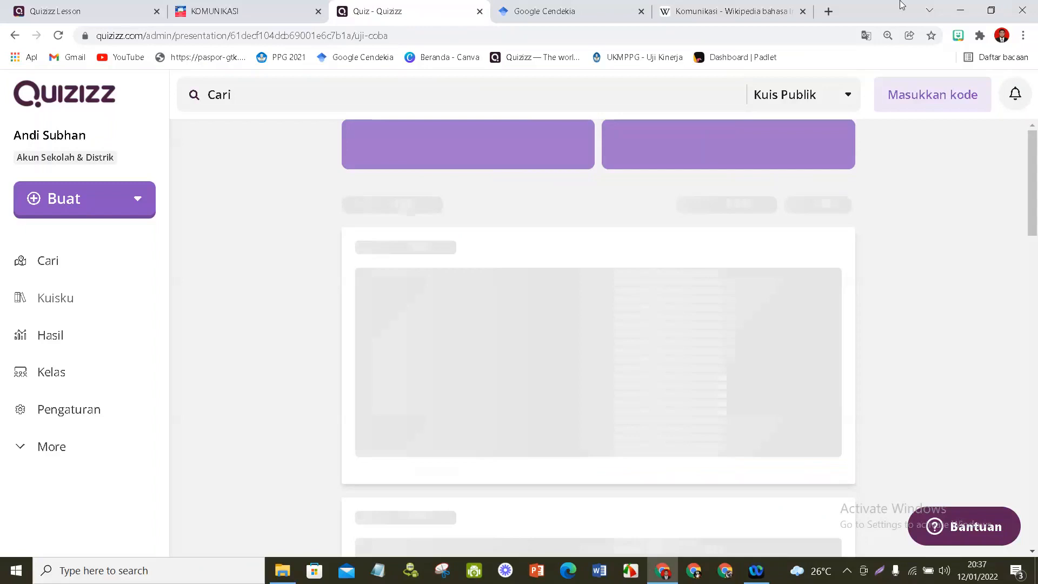
scroll(522, 364, down, 5)
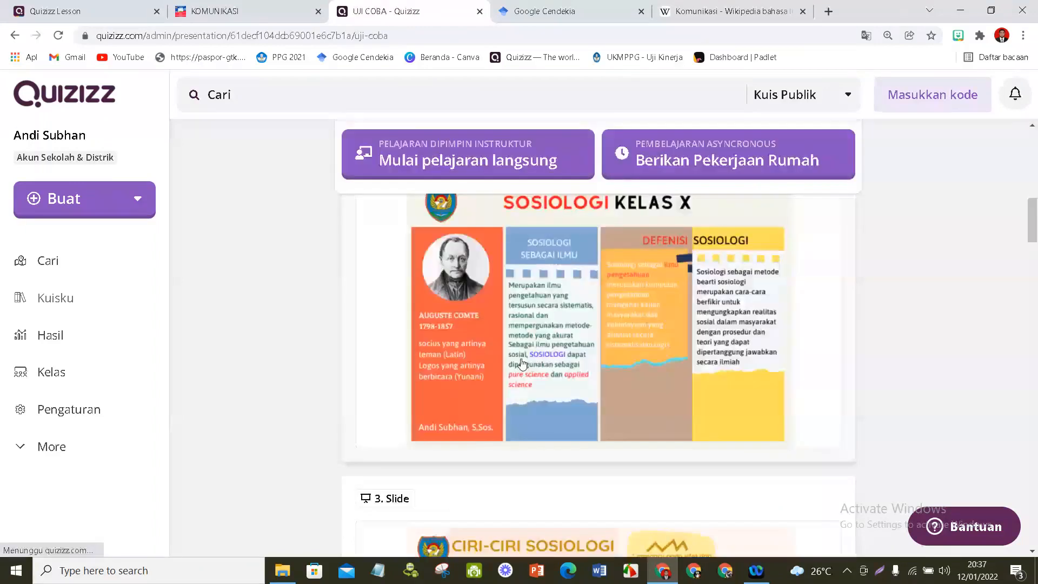
scroll(522, 364, down, 4)
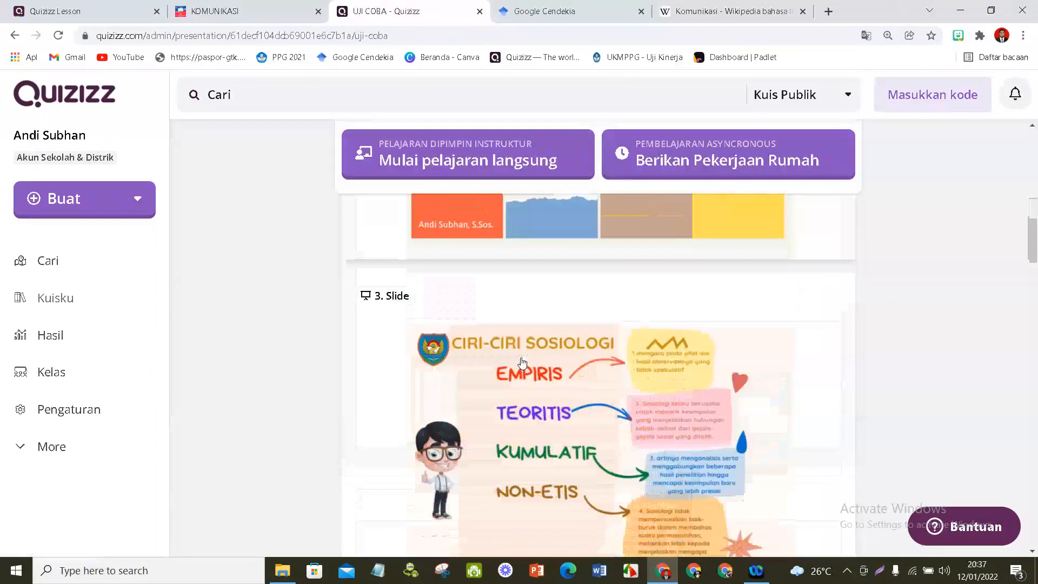
scroll(590, 377, down, 10)
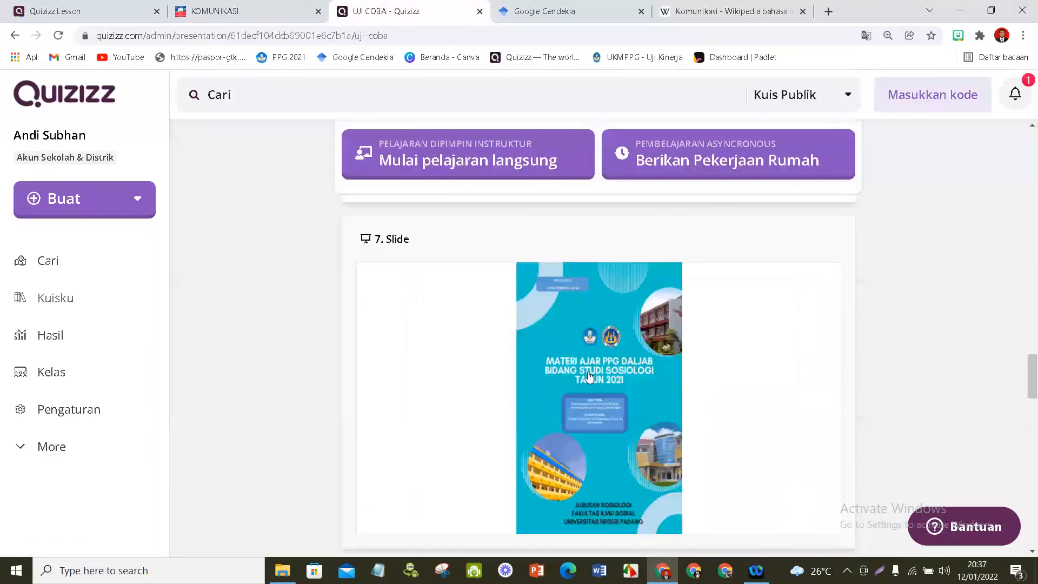
click(589, 377)
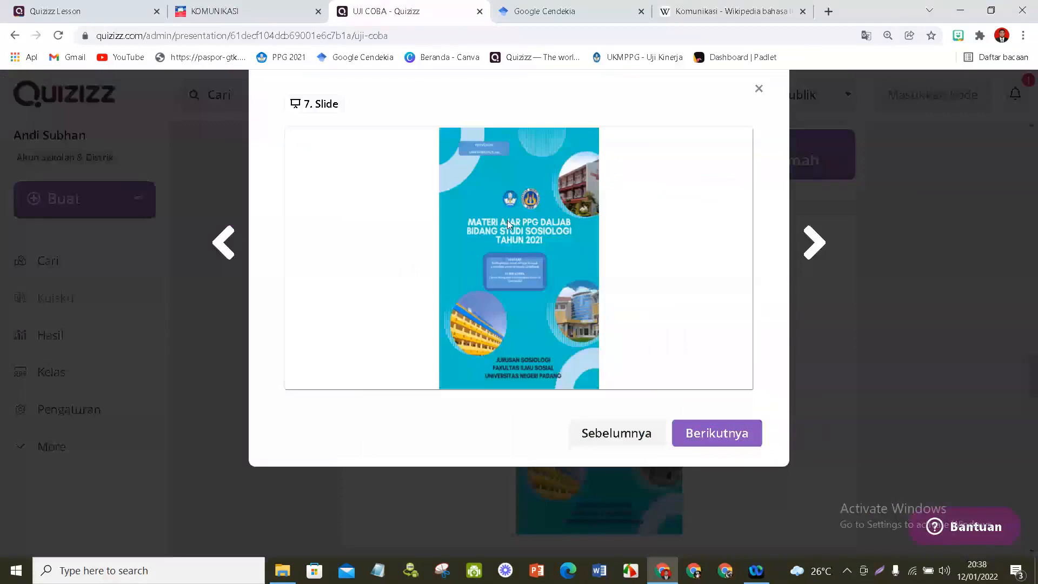
key(Escape)
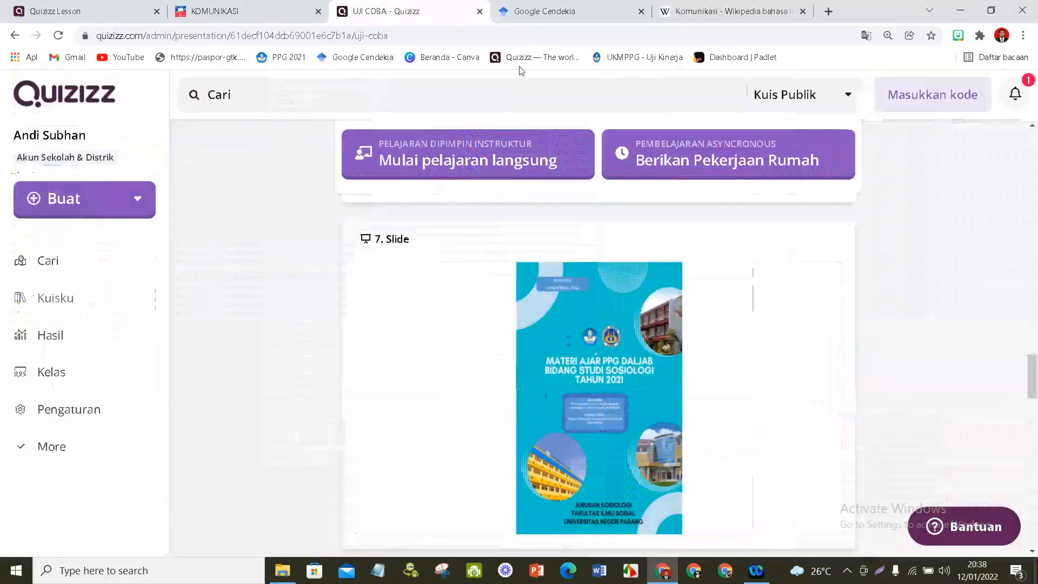